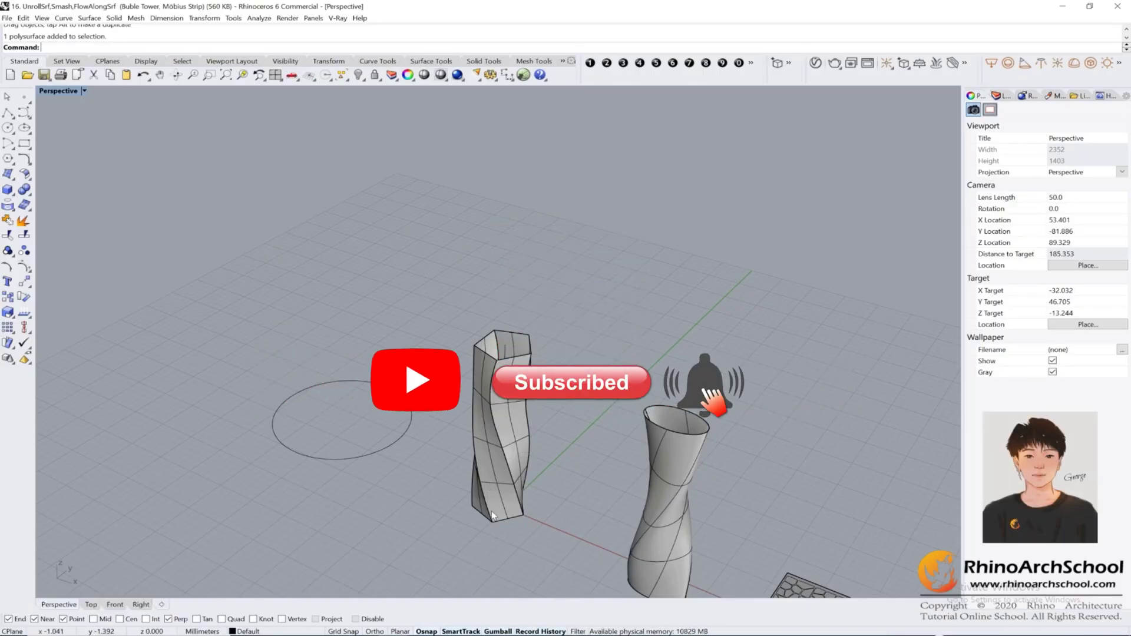
{"action": "right_click_drag", "start_coordinate": [409, 527], "coordinate": [426, 494]}
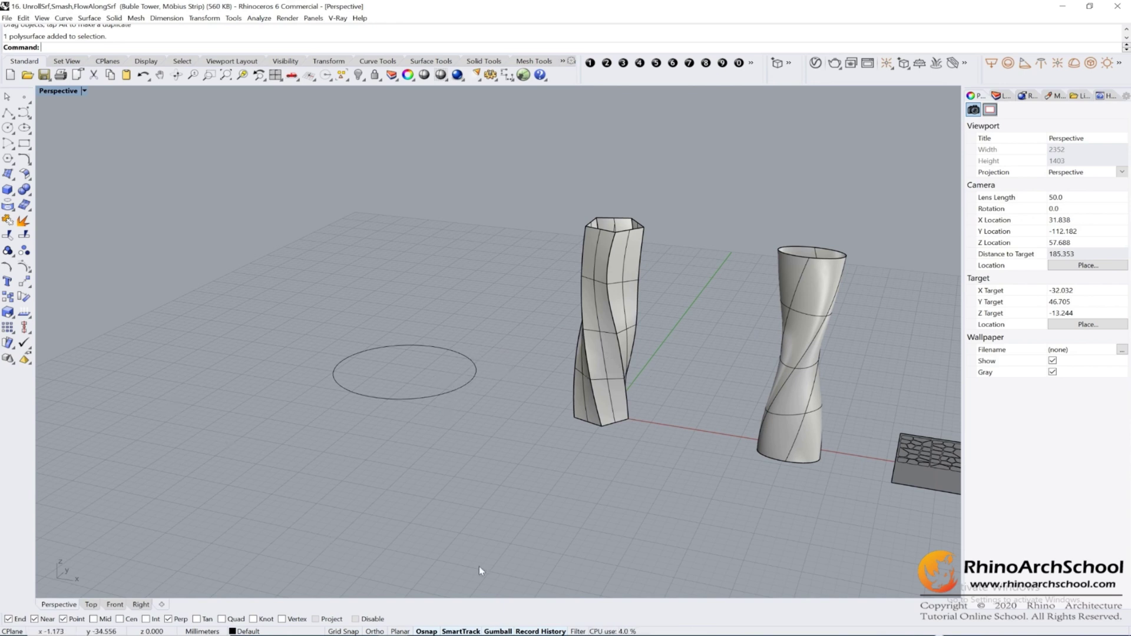
{"action": "left_click", "coordinate": [321, 633]}
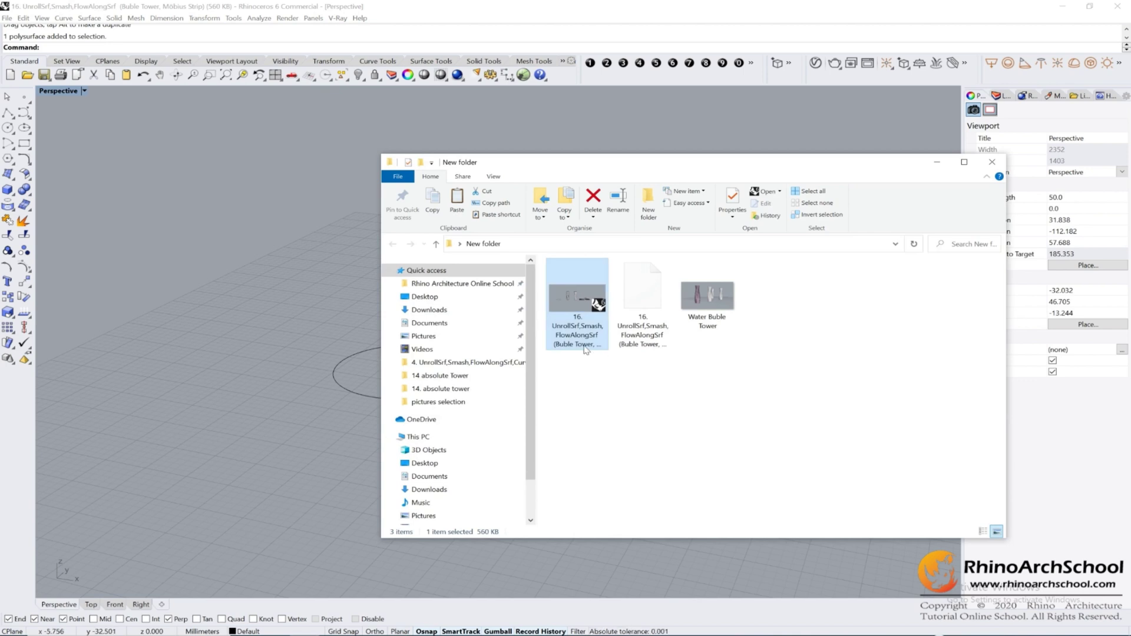
{"action": "left_click", "coordinate": [345, 377]}
{"action": "right_click_drag", "start_coordinate": [539, 388], "coordinate": [453, 388]}
{"action": "scroll", "coordinate": [453, 390], "scroll_direction": "down", "scroll_amount": 4}
{"action": "scroll", "coordinate": [372, 337], "scroll_direction": "up", "scroll_amount": 5}
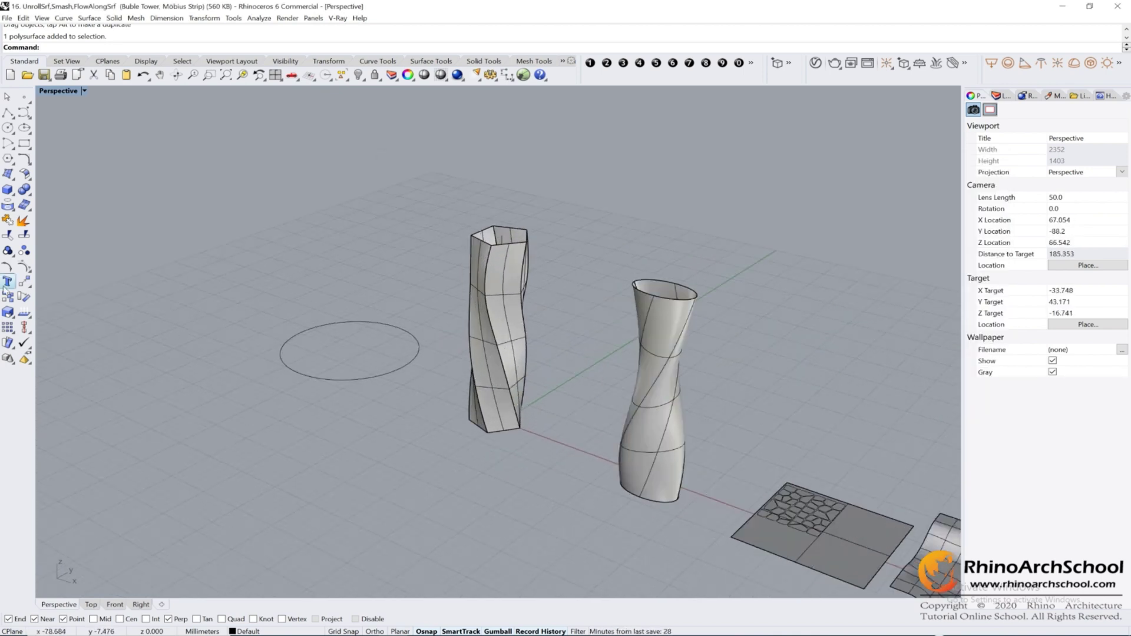
Flow a copy of the twisted polygonal tower along the circle, using its inner vertical line as base curve and Stretch=No
{"action": "left_click", "coordinate": [9, 344]}
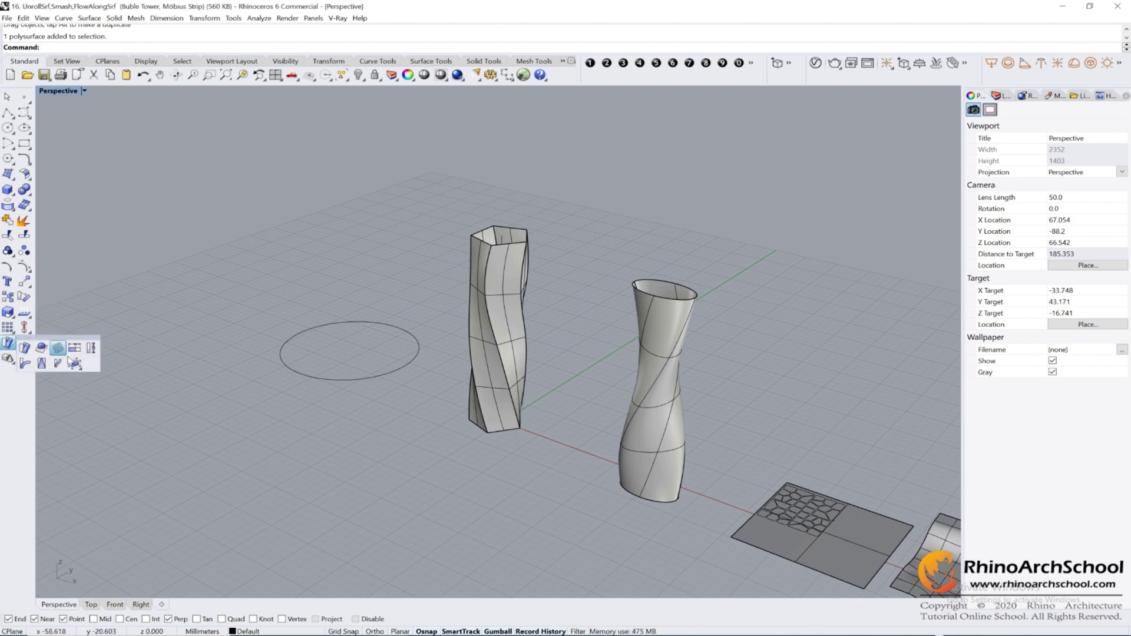
{"action": "left_click", "coordinate": [58, 365]}
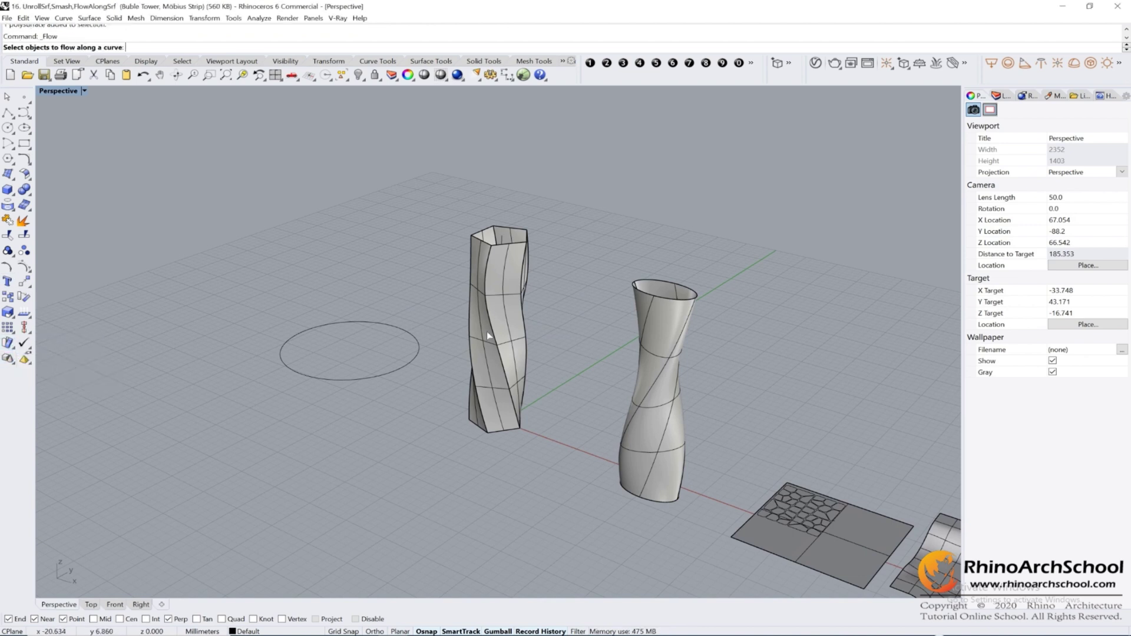
{"action": "left_click", "coordinate": [510, 303]}
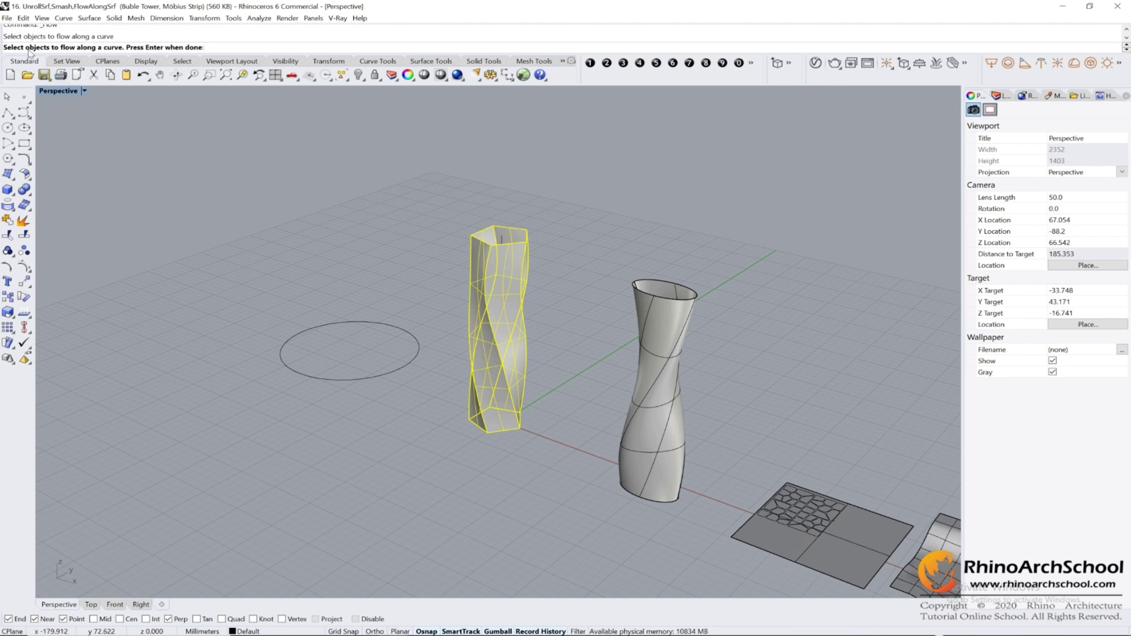
{"action": "key", "text": "Return"}
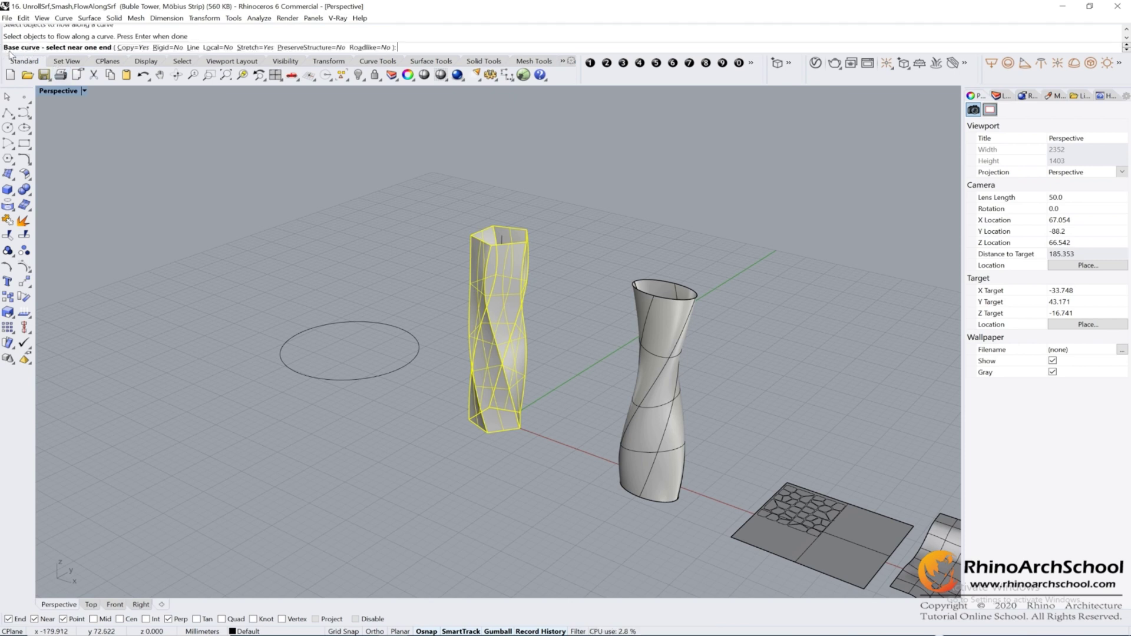
{"action": "left_click", "coordinate": [501, 240]}
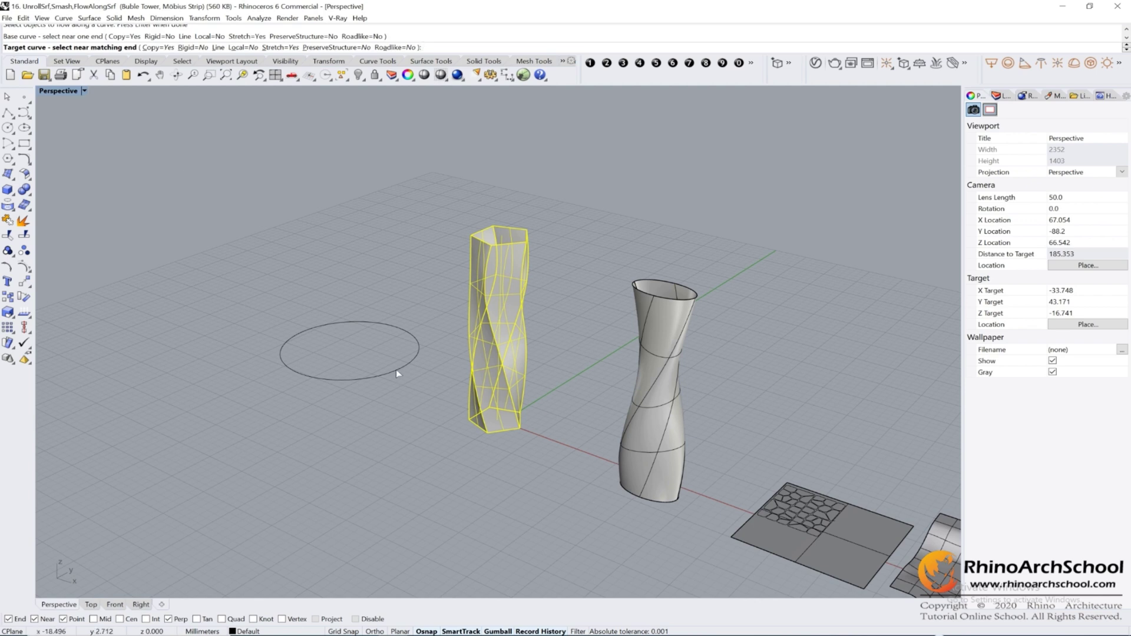
{"action": "left_click", "coordinate": [275, 48]}
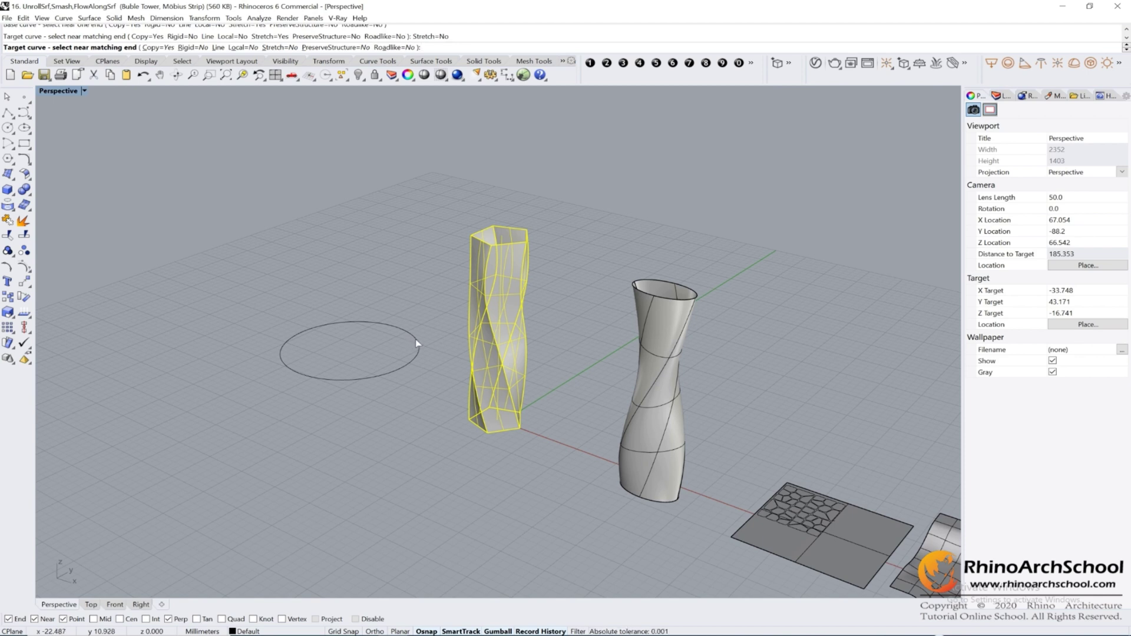
{"action": "left_click", "coordinate": [415, 342]}
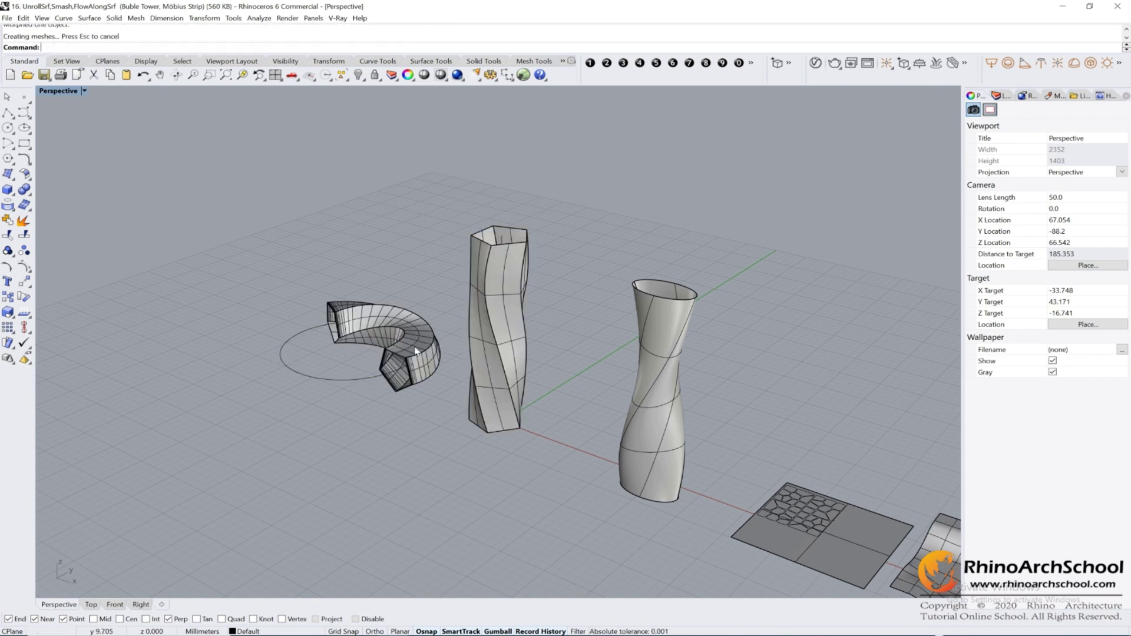
Move the flowed partial ring off the circle, accept breaking its history, and delete it
{"action": "right_click_drag", "start_coordinate": [444, 396], "coordinate": [468, 371]}
{"action": "left_click", "coordinate": [471, 363]}
{"action": "left_click_drag", "start_coordinate": [493, 373], "coordinate": [552, 284]}
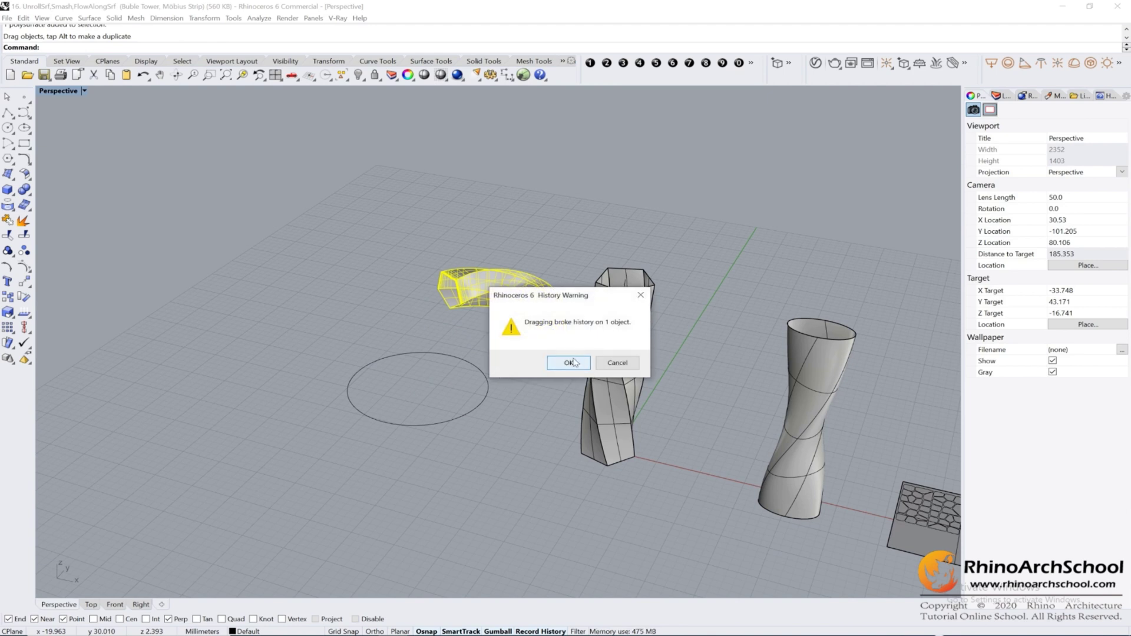
{"action": "left_click", "coordinate": [574, 363]}
{"action": "key", "text": "Delete"}
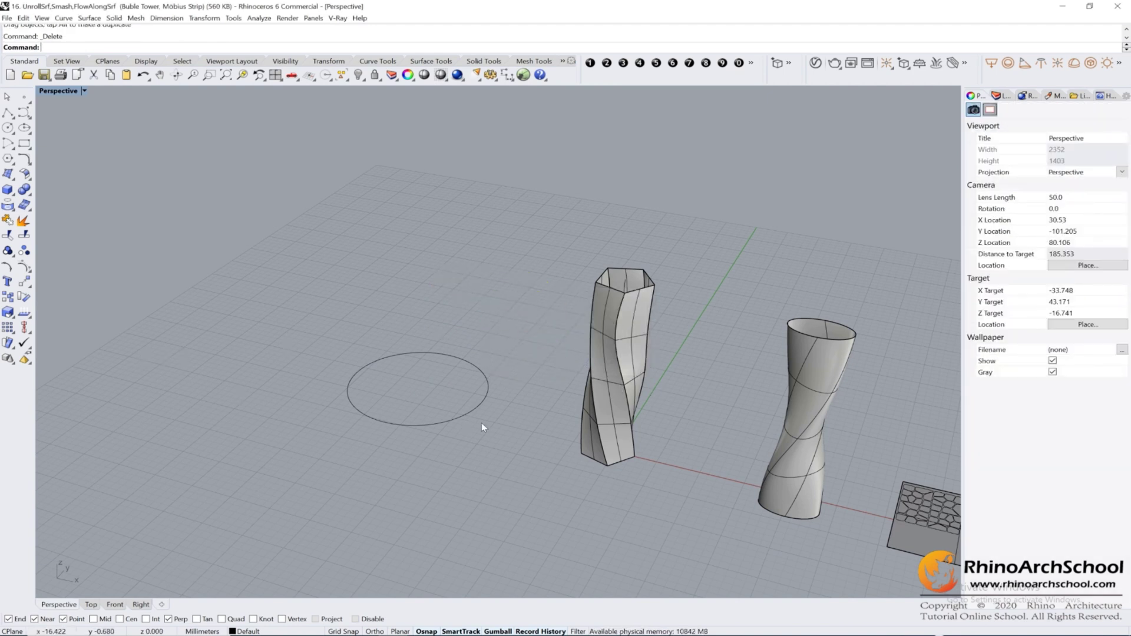
Flow a copy of the twisted polygonal tower along the circle from its inner vertical line, with Stretch=Yes
{"action": "type", "text": "Flow"}
{"action": "key", "text": "Return"}
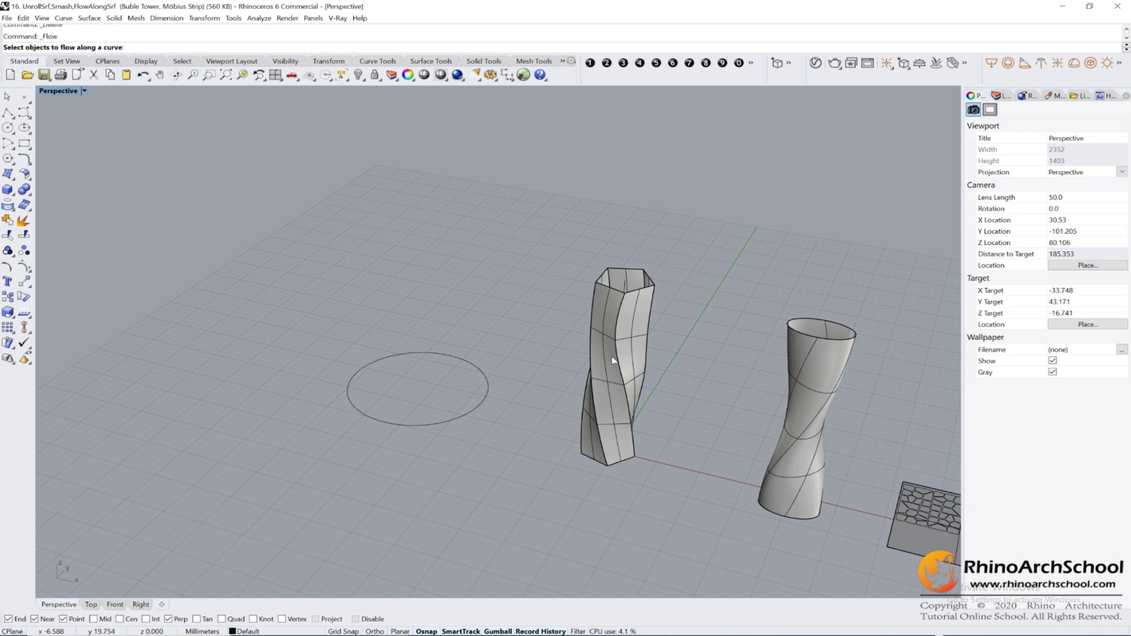
{"action": "left_click", "coordinate": [605, 325]}
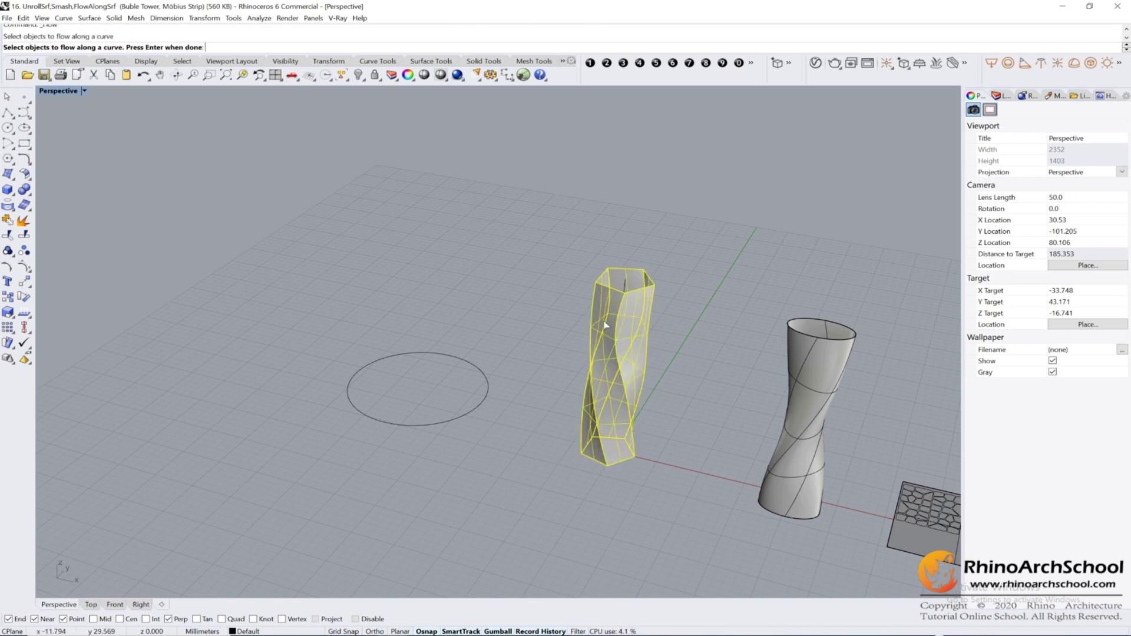
{"action": "key", "text": "Return"}
{"action": "left_click", "coordinate": [626, 287]}
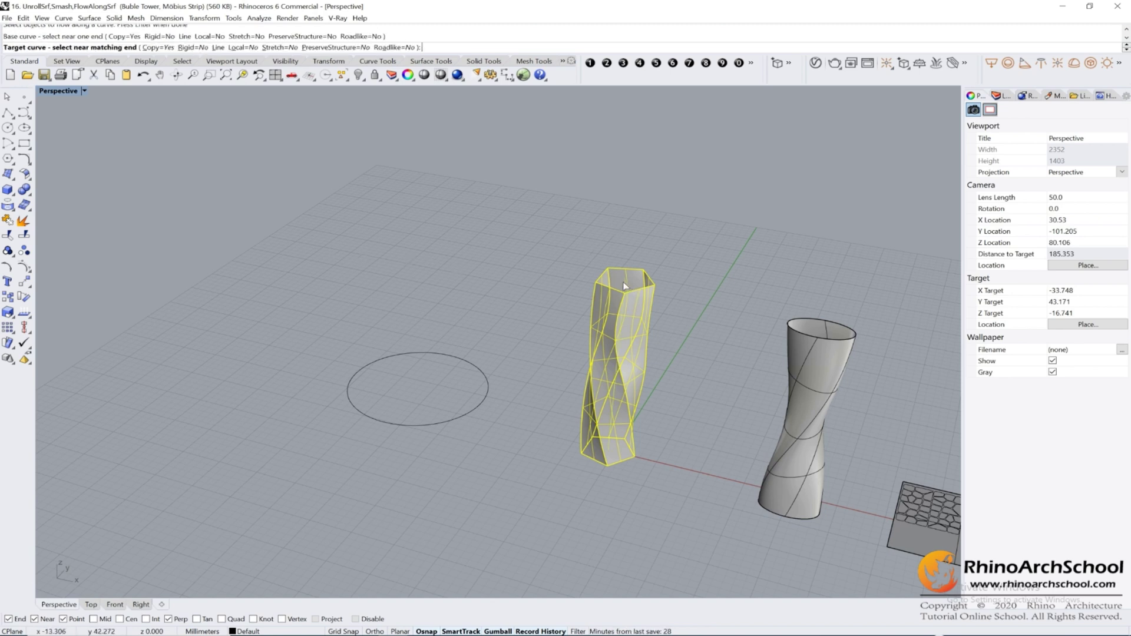
{"action": "left_click", "coordinate": [284, 47]}
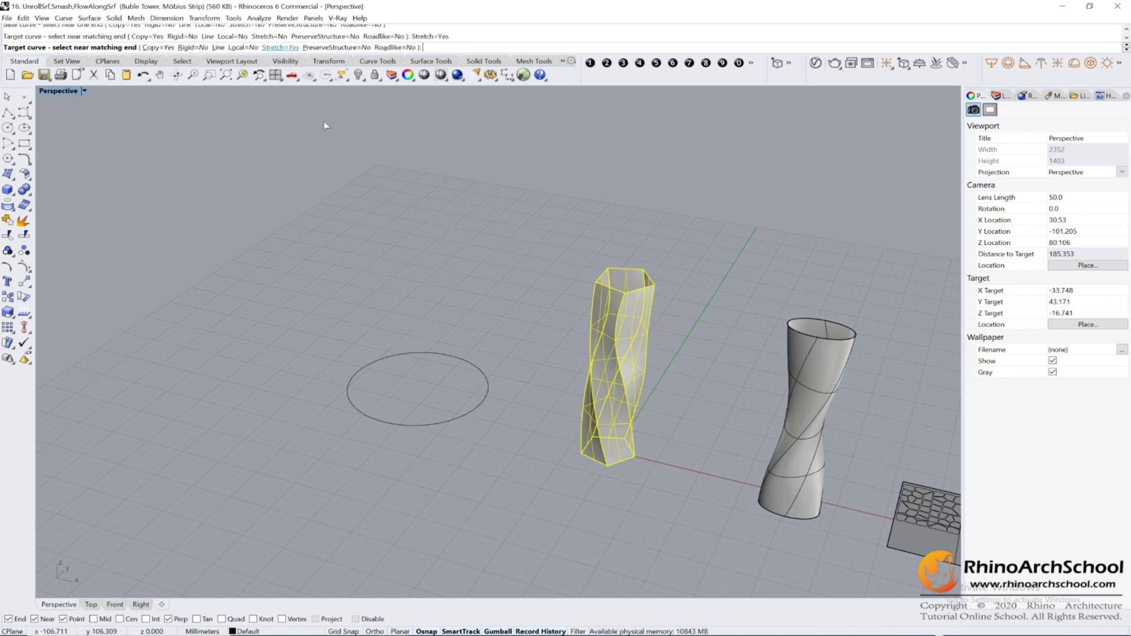
{"action": "left_click", "coordinate": [450, 352]}
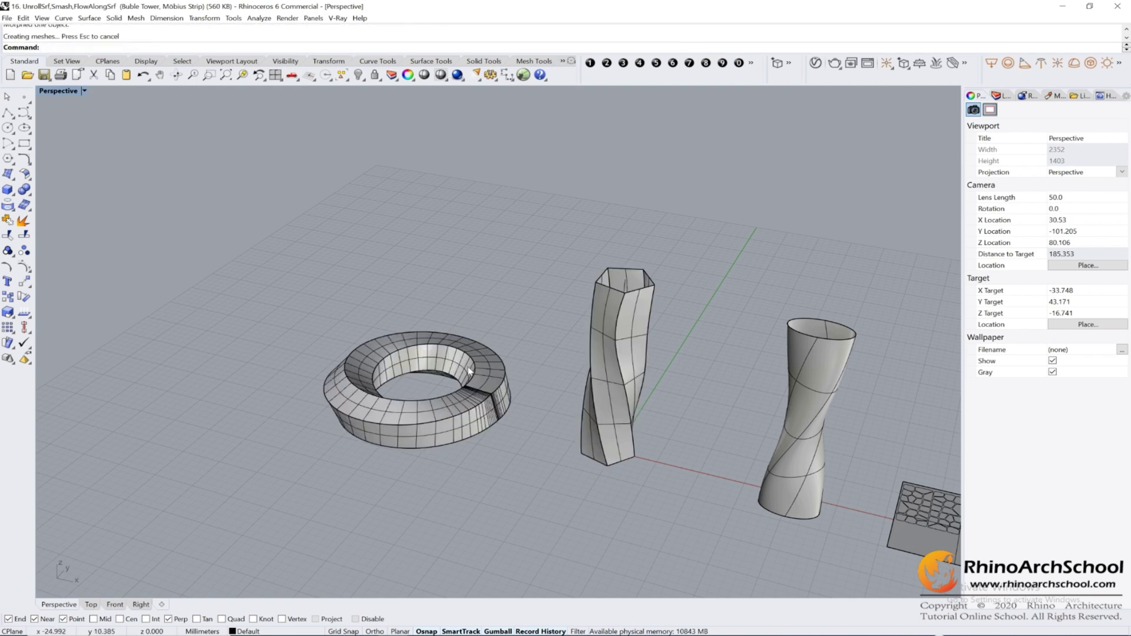
Move the flowed ring off its circle, accept breaking its history, and deselect it
{"action": "left_click_drag", "start_coordinate": [493, 394], "coordinate": [435, 366]}
{"action": "left_click", "coordinate": [554, 360]}
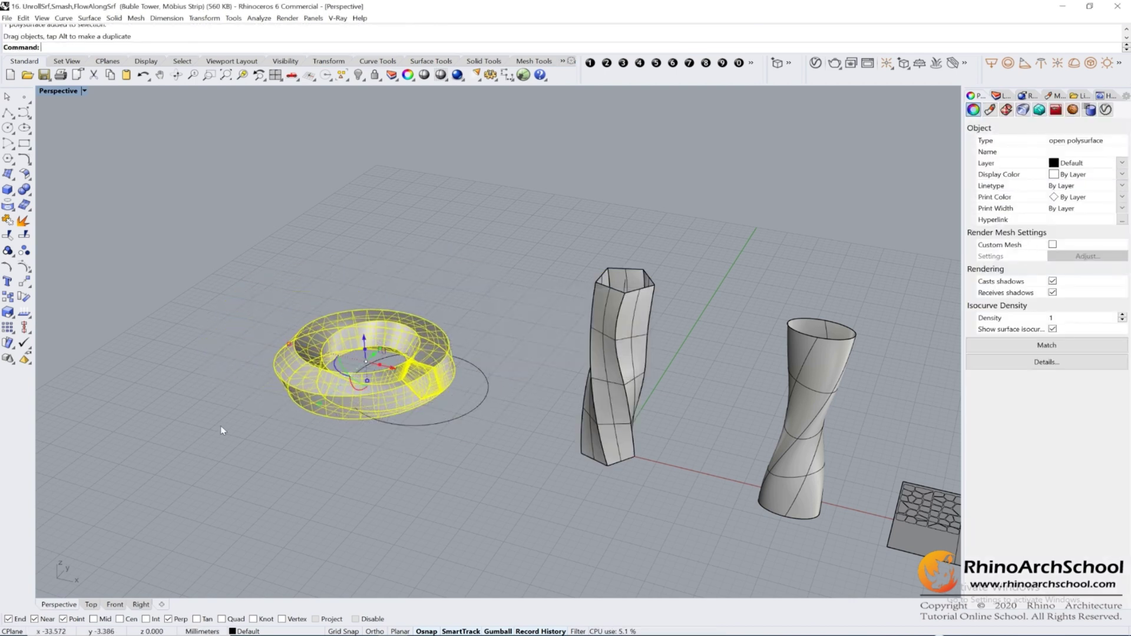
{"action": "scroll", "coordinate": [514, 454], "scroll_direction": "down", "scroll_amount": 4}
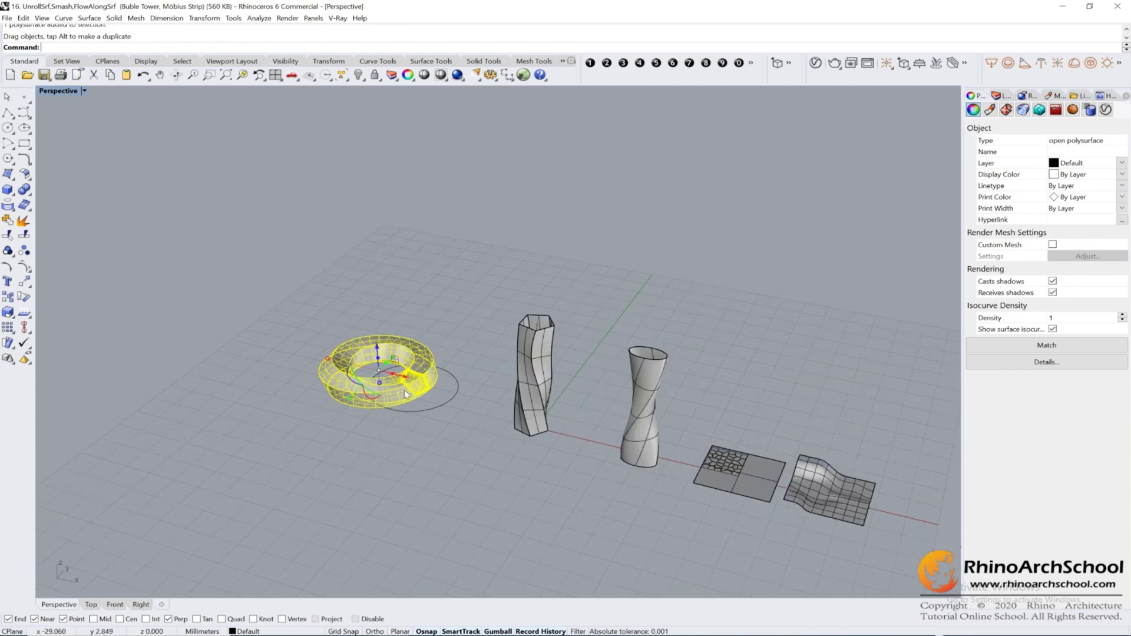
{"action": "left_click", "coordinate": [513, 459]}
{"action": "mouse_move", "coordinate": [514, 460]}
{"action": "right_mouse_down", "text": "shift"}
{"action": "mouse_move", "coordinate": [540, 482]}
{"action": "mouse_move", "coordinate": [526, 477]}
{"action": "right_mouse_up", "text": "shift"}
{"action": "scroll", "coordinate": [526, 476], "scroll_direction": "up", "scroll_amount": 1}
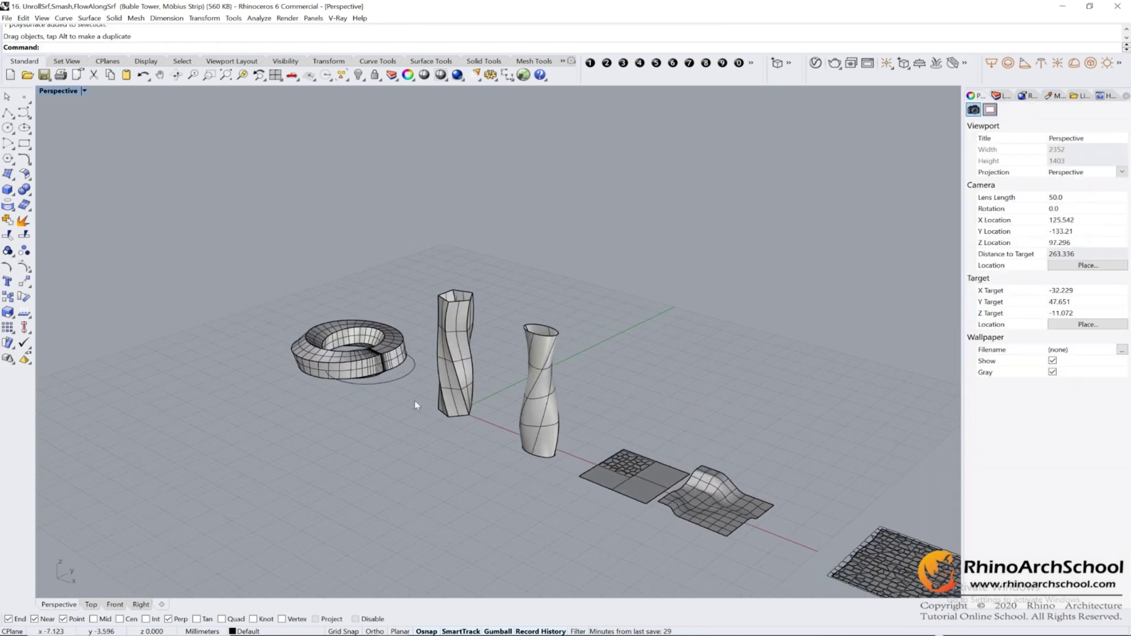
{"action": "scroll", "coordinate": [415, 398], "scroll_direction": "up", "scroll_amount": 1}
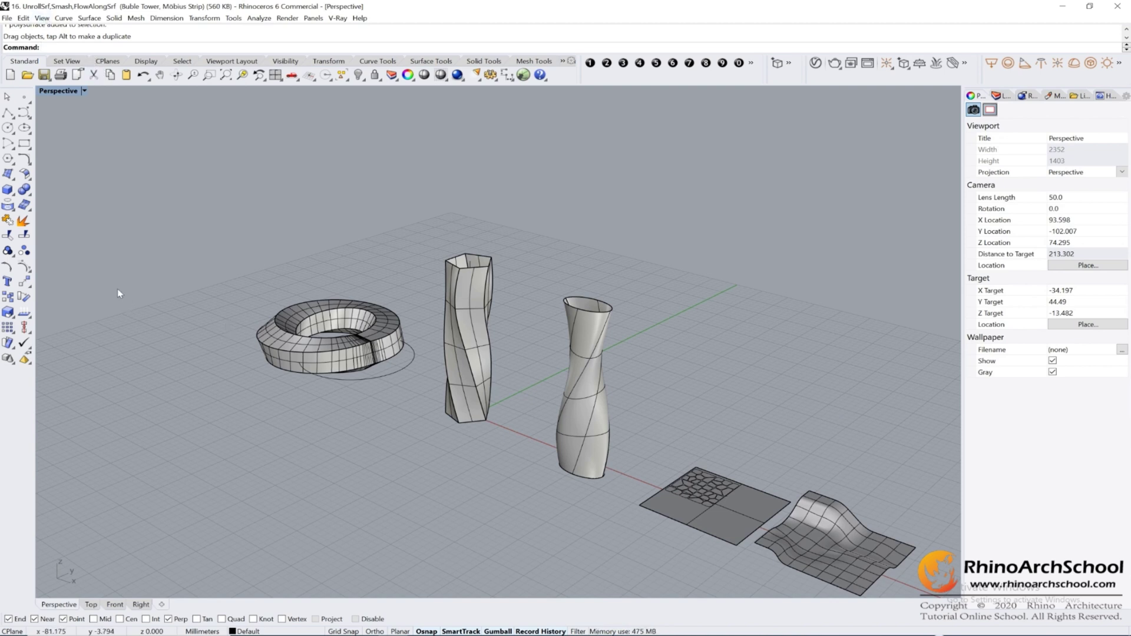
Float the Surface Tools palette over the viewport, and unroll the twisted polygonal tower with UnrollSrf using Explode=Yes and Labels=Yes
{"action": "left_click", "coordinate": [30, 179]}
{"action": "left_click_drag", "start_coordinate": [80, 171], "coordinate": [126, 277]}
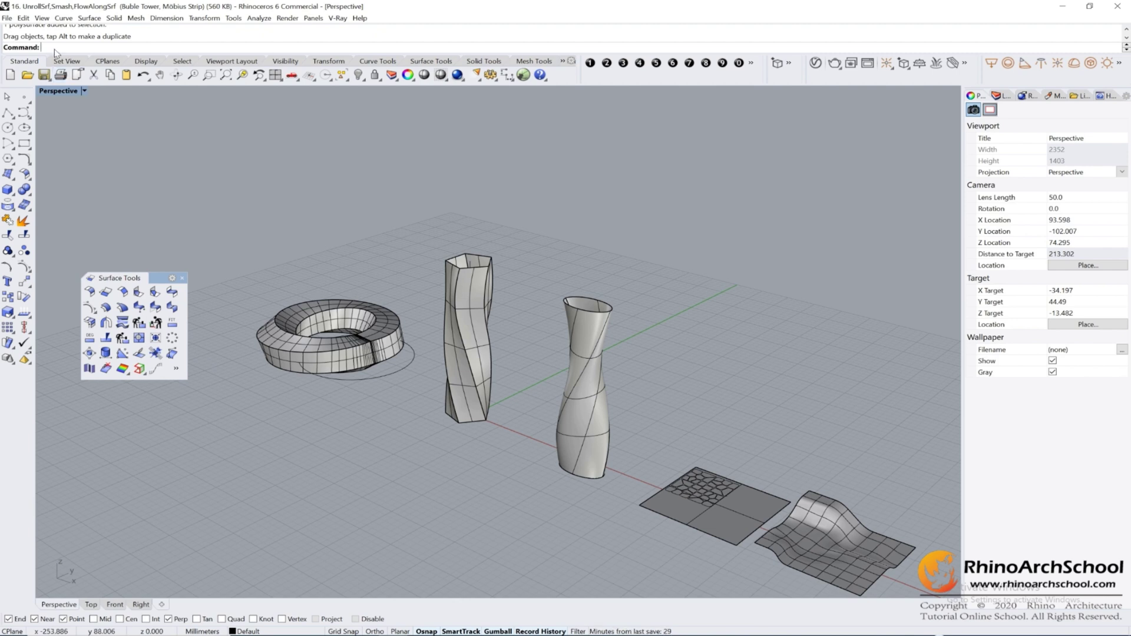
{"action": "type", "text": "Unrof"}
{"action": "key", "text": "BackSpace"}
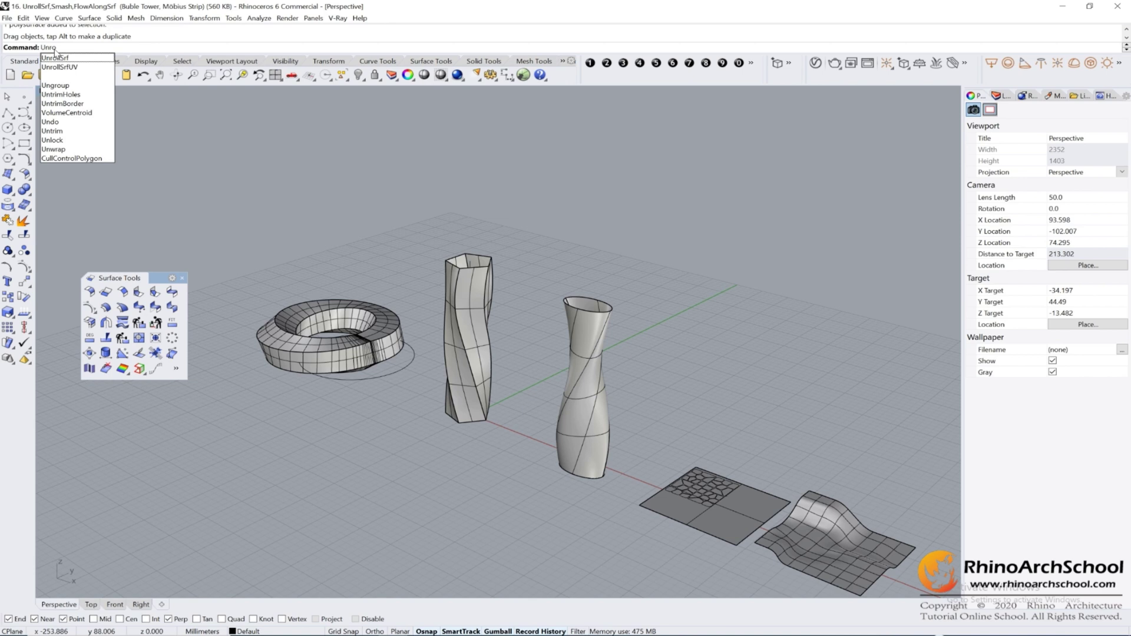
{"action": "type", "text": "llSrf"}
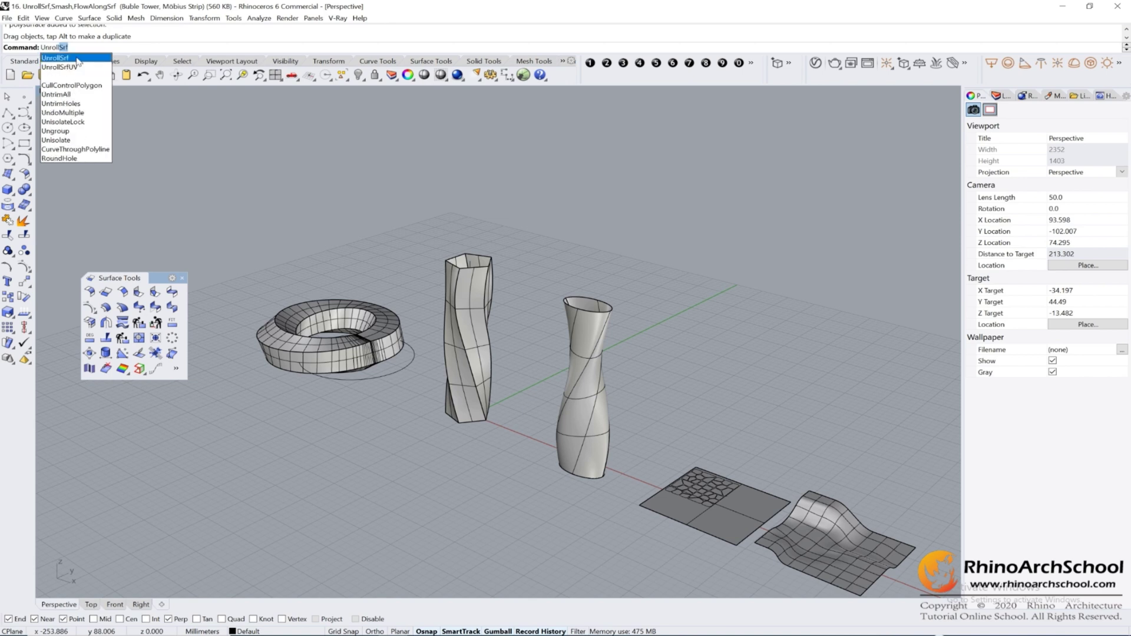
{"action": "left_click", "coordinate": [54, 58]}
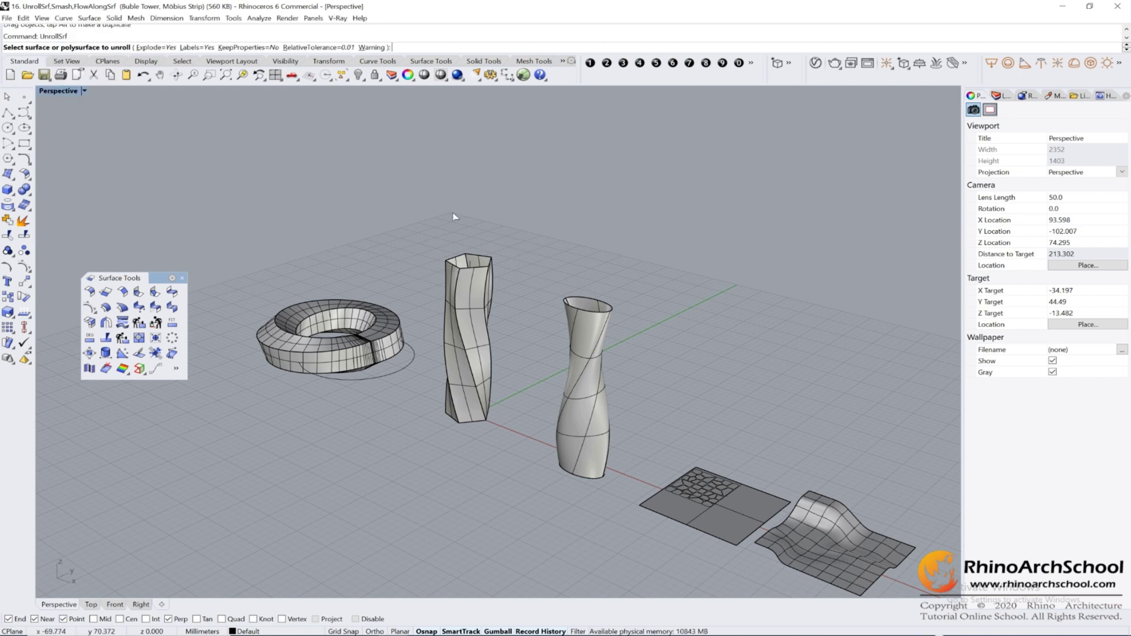
{"action": "left_click", "coordinate": [474, 298]}
{"action": "key", "text": "Return"}
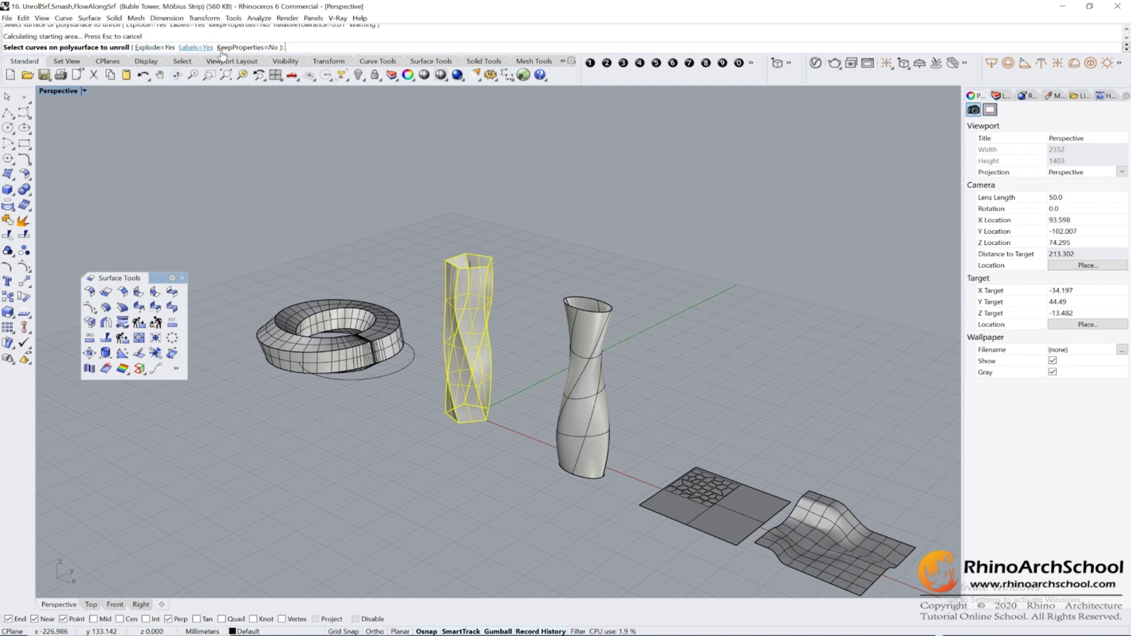
{"action": "left_click", "coordinate": [151, 48]}
{"action": "left_click", "coordinate": [152, 48]}
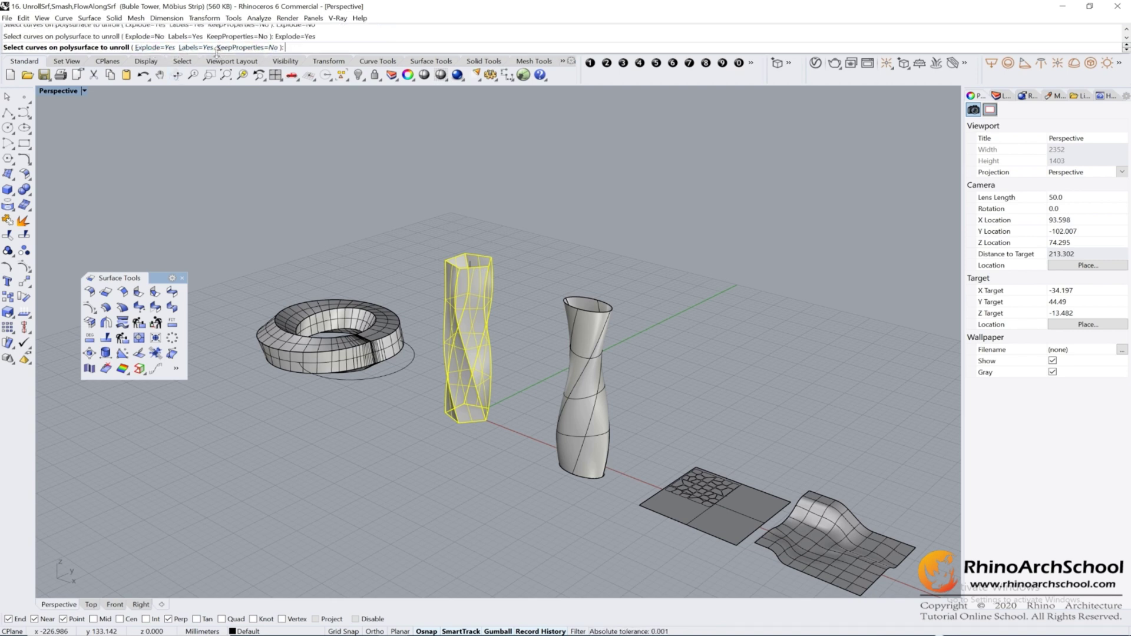
{"action": "left_click", "coordinate": [199, 48]}
{"action": "left_click", "coordinate": [200, 48]}
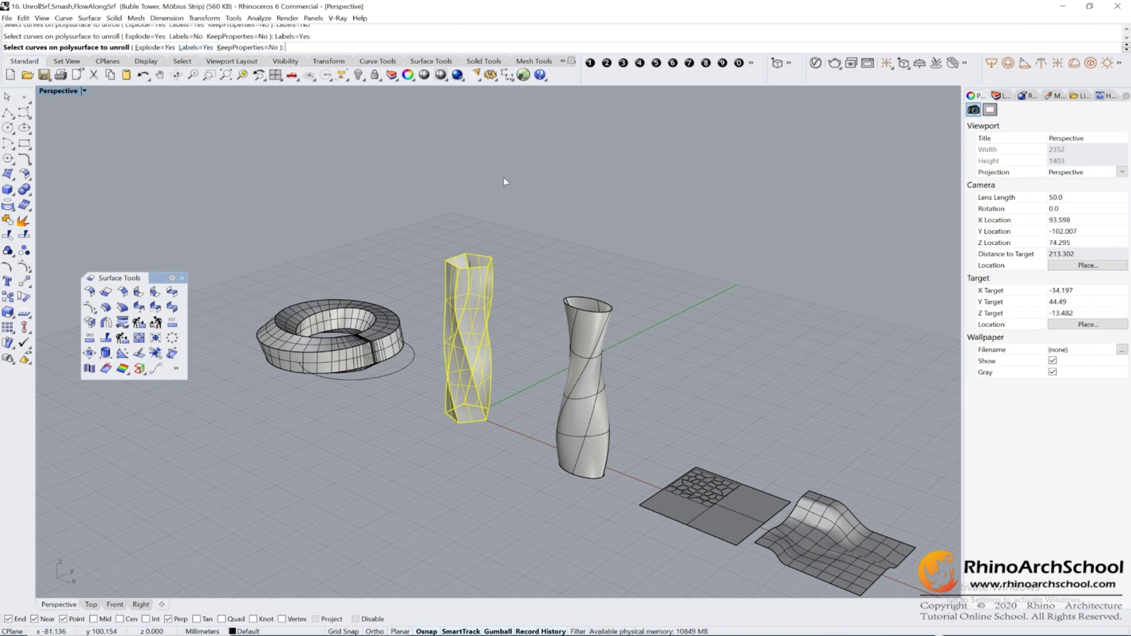
{"action": "key", "text": "Return"}
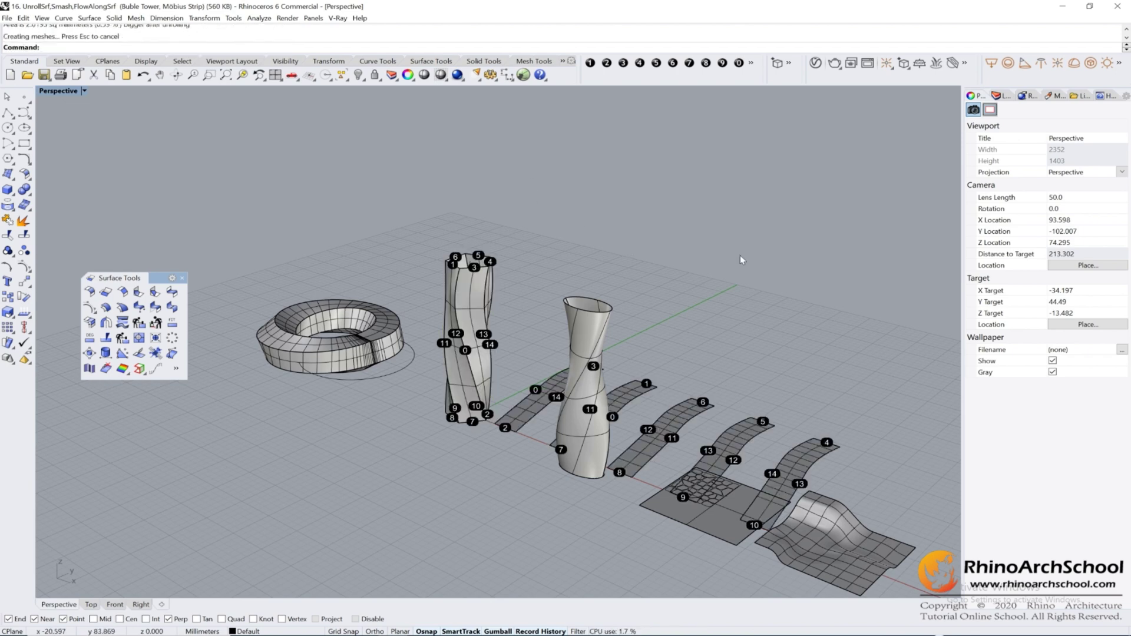
Examine the unrolled strips behind the towers, selecting individual strips to see how each labelled face is grouped
{"action": "right_click_drag", "start_coordinate": [739, 256], "coordinate": [565, 327]}
{"action": "scroll", "coordinate": [564, 327], "scroll_direction": "down", "scroll_amount": 6}
{"action": "left_click", "coordinate": [492, 371]}
{"action": "left_click_drag", "start_coordinate": [491, 371], "coordinate": [565, 337]}
{"action": "left_click", "coordinate": [588, 411]}
{"action": "right_click_drag", "start_coordinate": [588, 411], "coordinate": [606, 363]}
{"action": "scroll", "coordinate": [606, 363], "scroll_direction": "up", "scroll_amount": 7}
{"action": "left_click", "coordinate": [720, 288]}
{"action": "left_click", "coordinate": [591, 278]}
{"action": "left_click", "coordinate": [547, 268]}
{"action": "left_click", "coordinate": [517, 266]}
{"action": "left_click", "coordinate": [539, 275]}
{"action": "right_click_drag", "start_coordinate": [545, 254], "coordinate": [533, 267]}
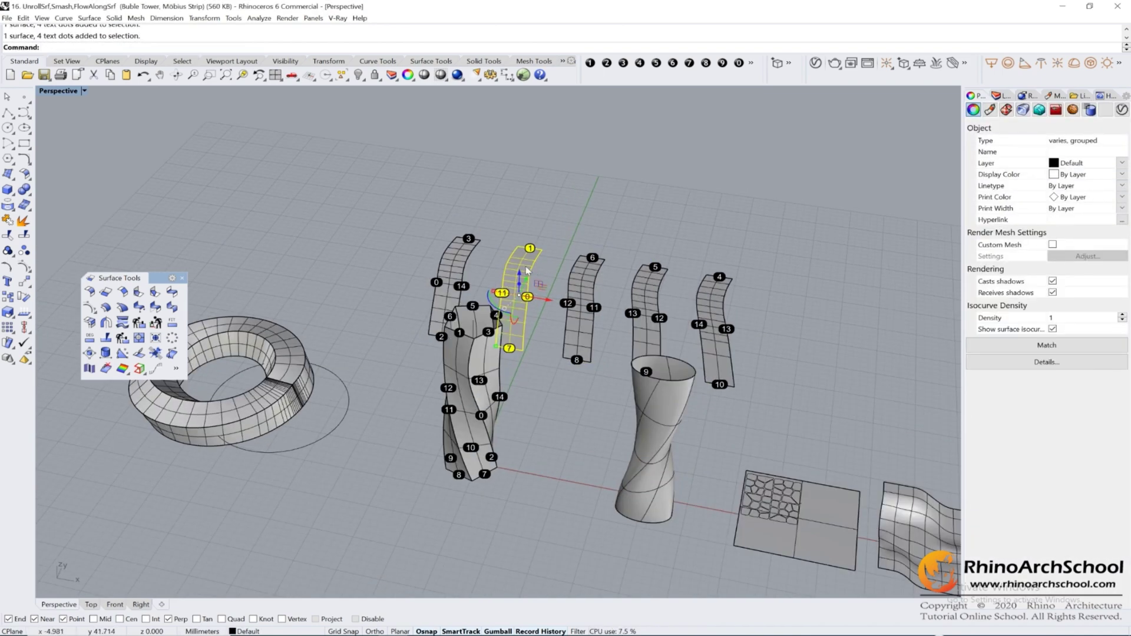
Compare the numbered edge labels on the twisted tower with the matching labels on the unrolled strips
{"action": "right_click_drag", "start_coordinate": [522, 353], "coordinate": [486, 350]}
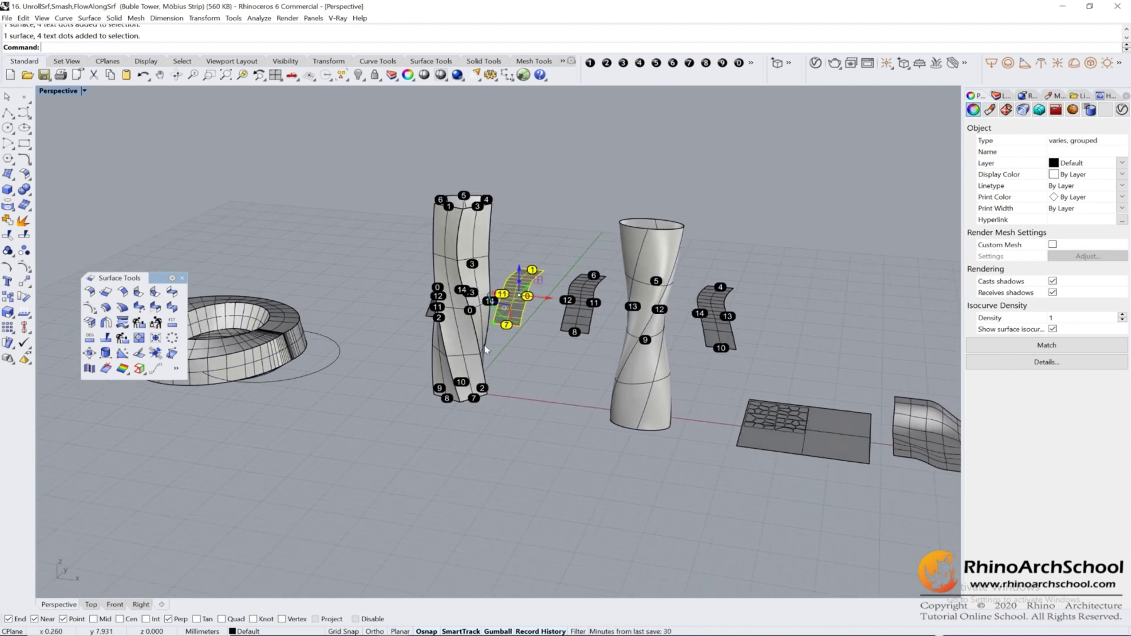
{"action": "left_click", "coordinate": [450, 252]}
{"action": "left_click", "coordinate": [535, 228]}
{"action": "right_click_drag", "start_coordinate": [535, 228], "coordinate": [529, 204]}
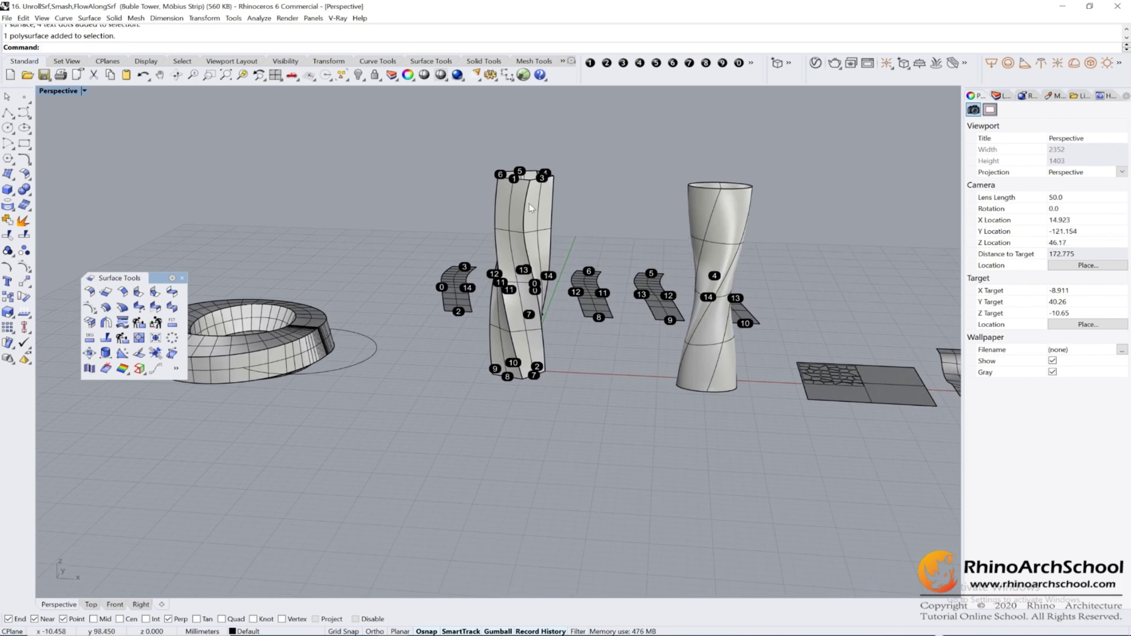
{"action": "scroll", "coordinate": [498, 197], "scroll_direction": "up", "scroll_amount": 4}
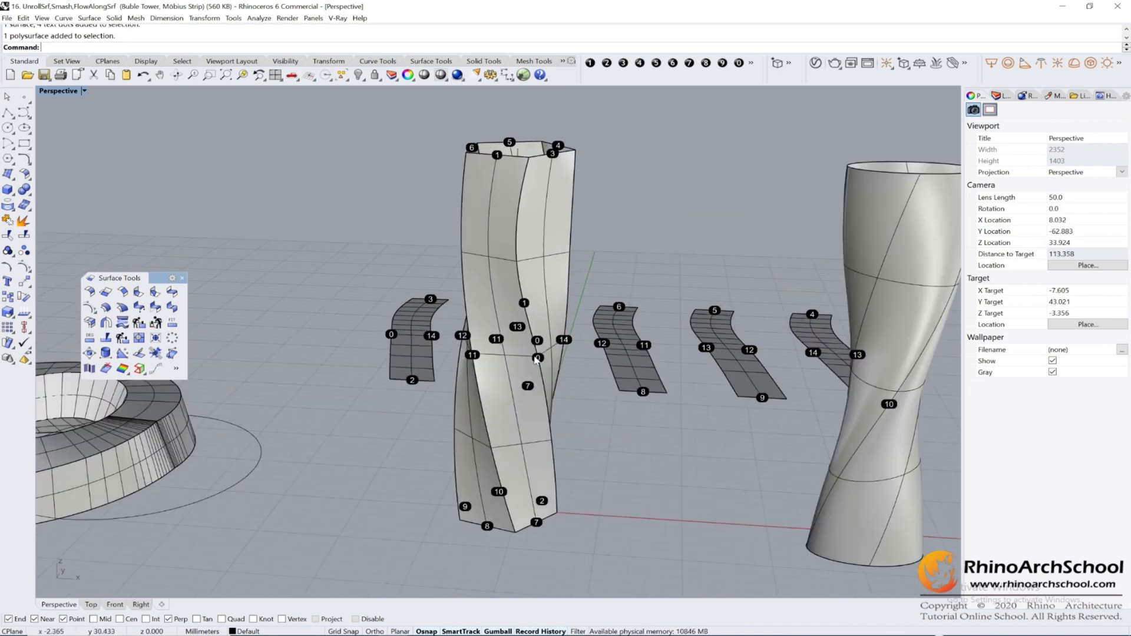
{"action": "right_click_drag", "start_coordinate": [553, 548], "coordinate": [517, 439]}
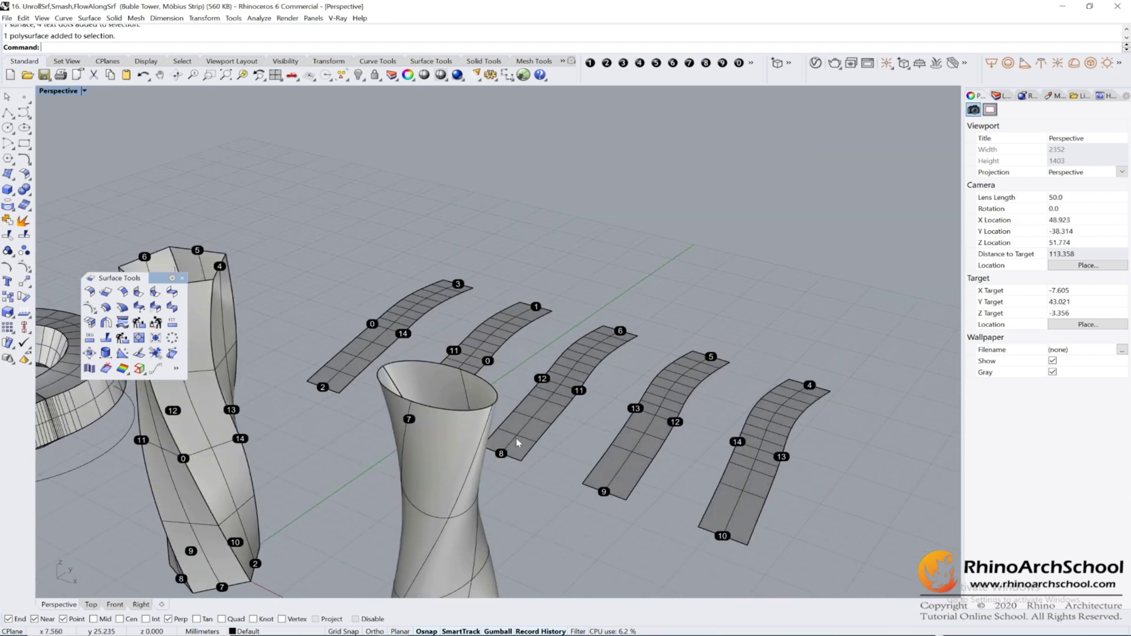
{"action": "right_click_drag", "start_coordinate": [518, 297], "coordinate": [374, 397]}
{"action": "left_click", "coordinate": [510, 331]}
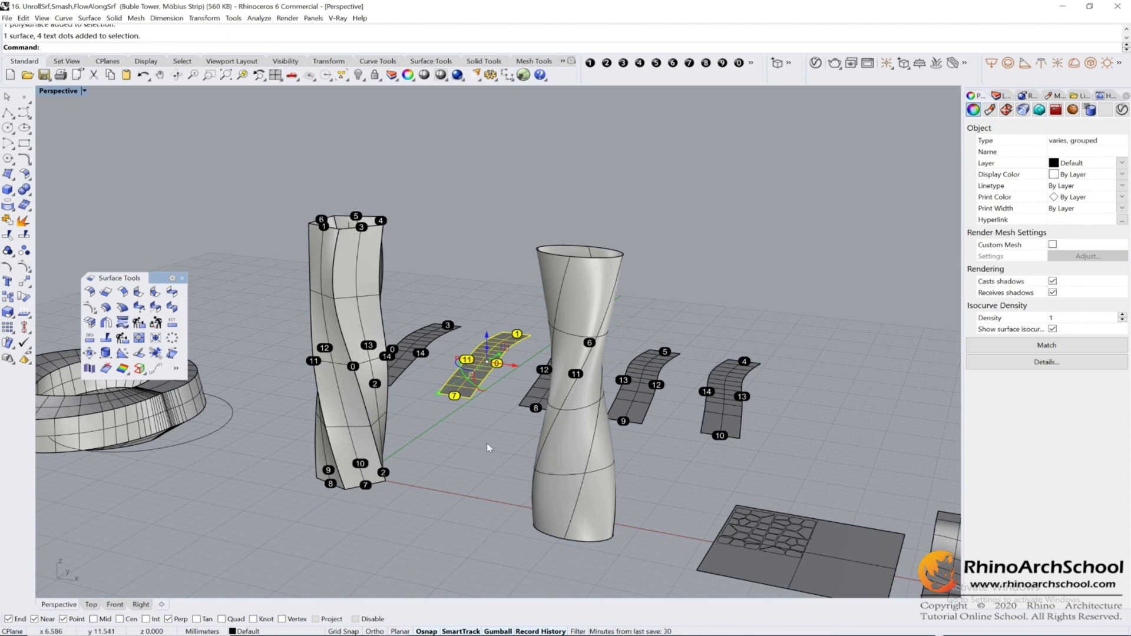
Select the five labelled unrolled strips and extract their outlines with Duplicate Face Border
{"action": "left_click", "coordinate": [474, 461]}
{"action": "right_click_drag", "start_coordinate": [485, 387], "coordinate": [567, 538]}
{"action": "left_click_drag", "start_coordinate": [580, 537], "coordinate": [443, 321]}
{"action": "right_click_drag", "start_coordinate": [546, 355], "coordinate": [598, 358]}
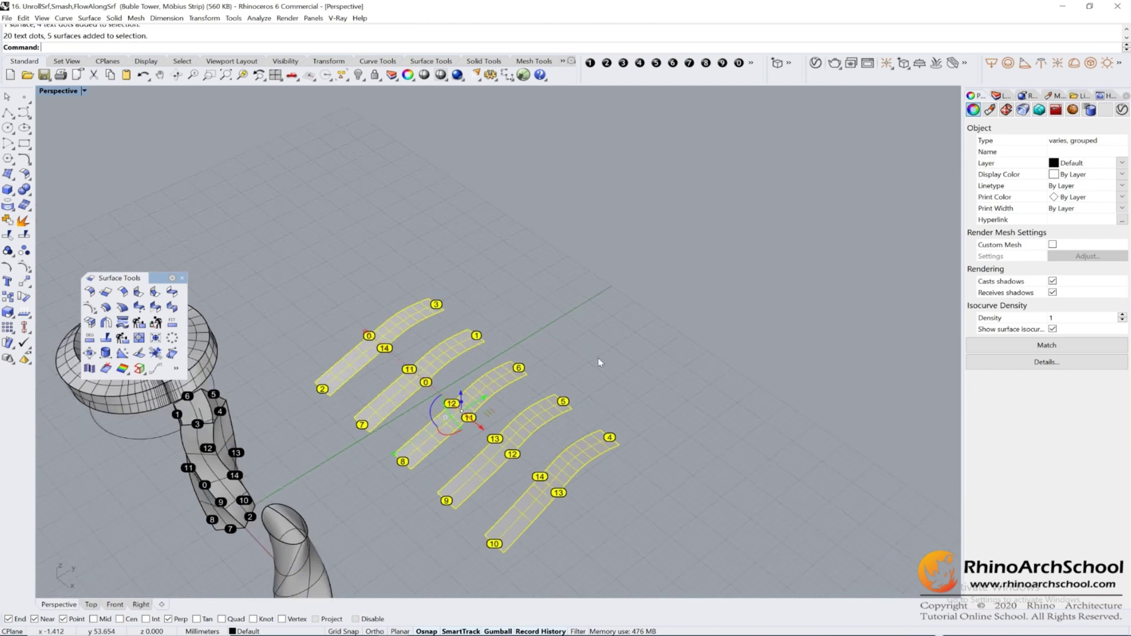
{"action": "left_click", "coordinate": [9, 206]}
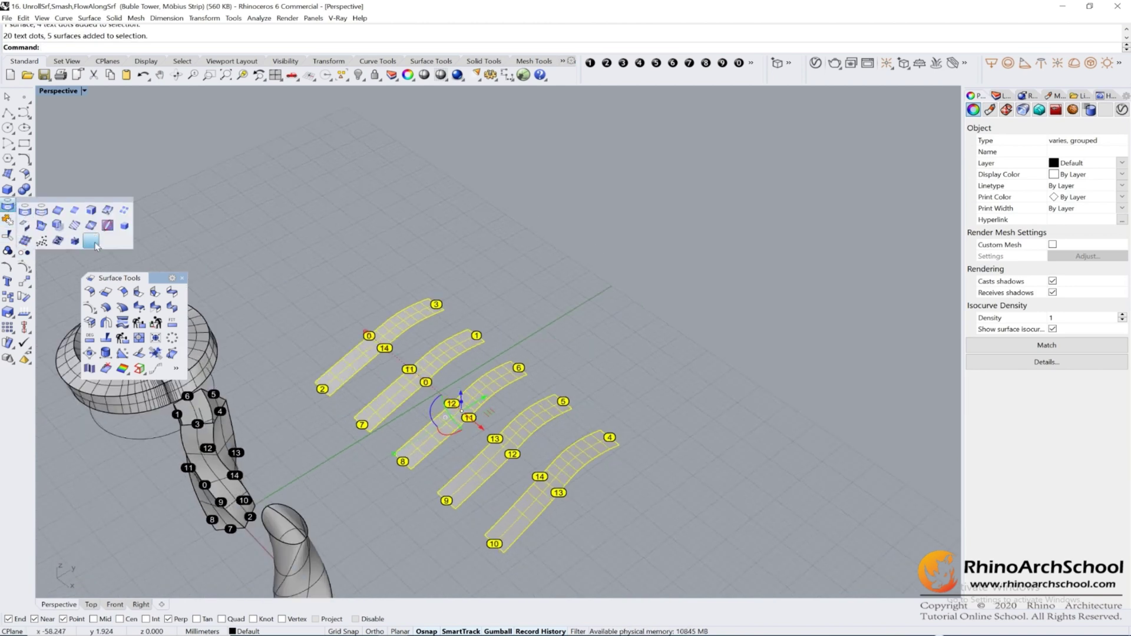
{"action": "left_click", "coordinate": [90, 211]}
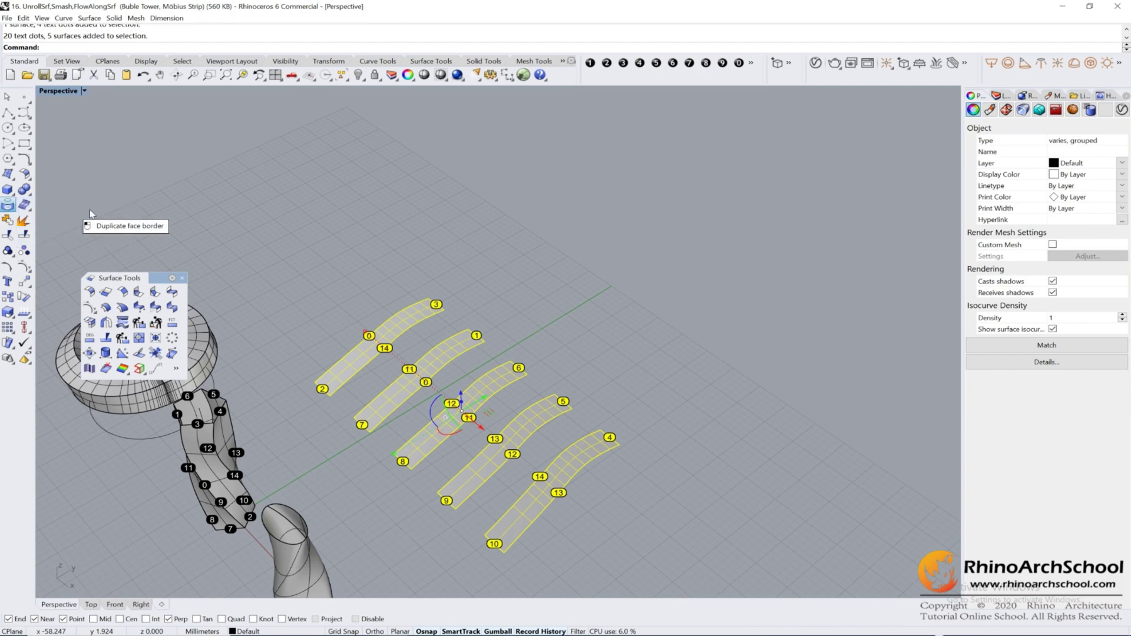
Move the five extracted outline curves away from the strips, select them to check, and deselect them
{"action": "right_click_drag", "start_coordinate": [535, 389], "coordinate": [489, 409]}
{"action": "left_click_drag", "start_coordinate": [489, 406], "coordinate": [741, 361]}
{"action": "left_click", "coordinate": [822, 374]}
{"action": "right_click_drag", "start_coordinate": [836, 377], "coordinate": [679, 432]}
{"action": "left_click_drag", "start_coordinate": [647, 347], "coordinate": [449, 207]}
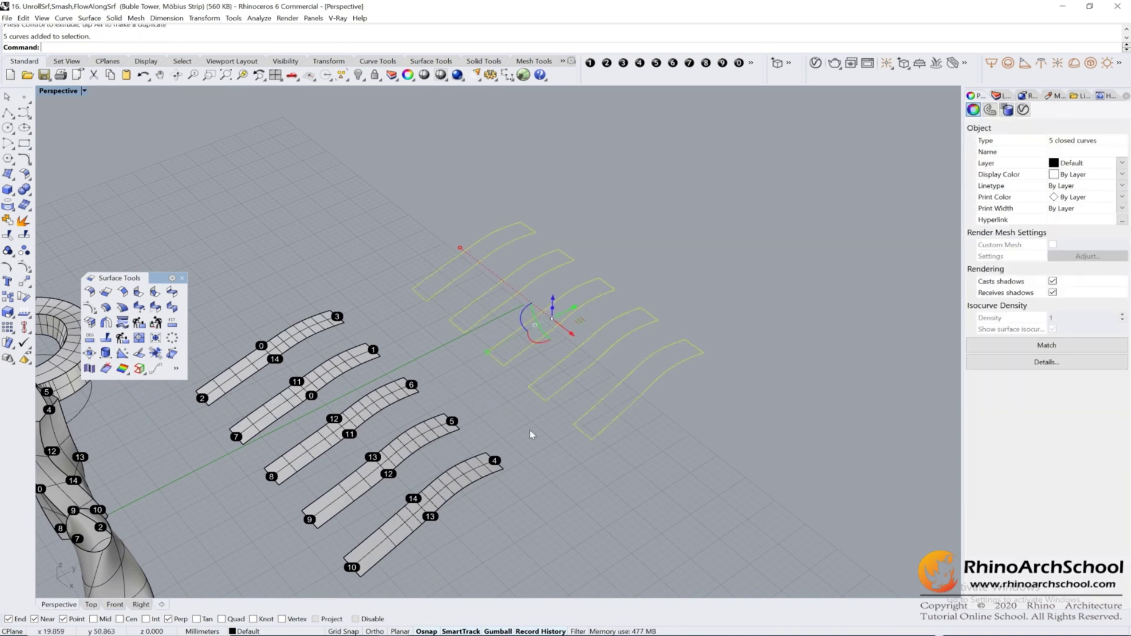
{"action": "left_click", "coordinate": [681, 388]}
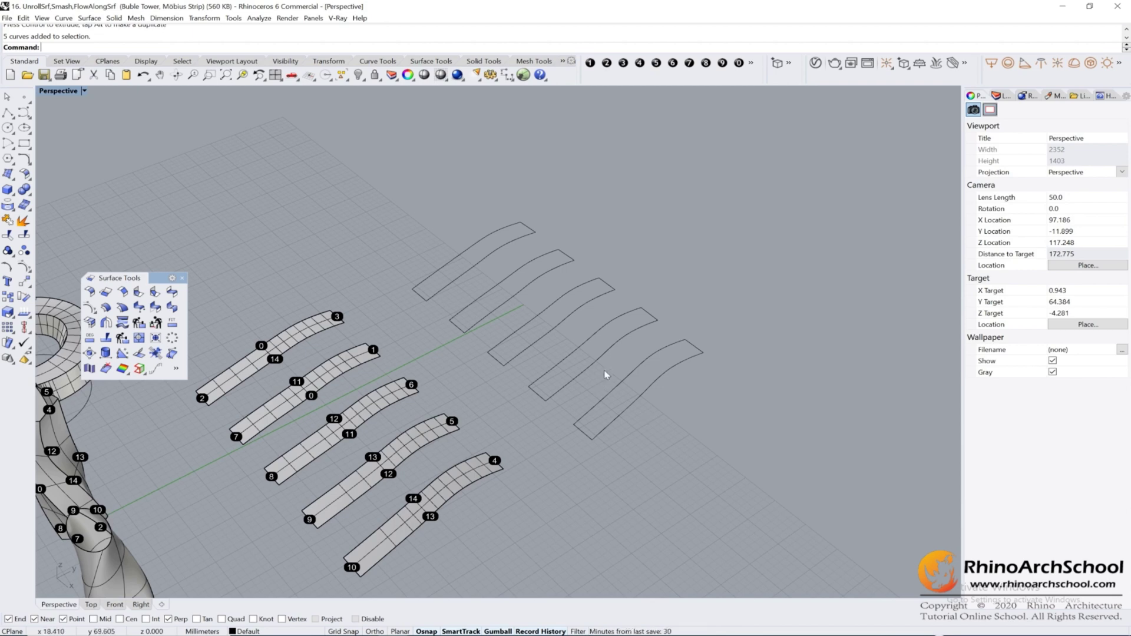
{"action": "scroll", "coordinate": [605, 374], "scroll_direction": "down", "scroll_amount": 6}
{"action": "right_click_drag", "start_coordinate": [598, 416], "coordinate": [560, 434]}
{"action": "scroll", "coordinate": [490, 479], "scroll_direction": "up", "scroll_amount": 2}
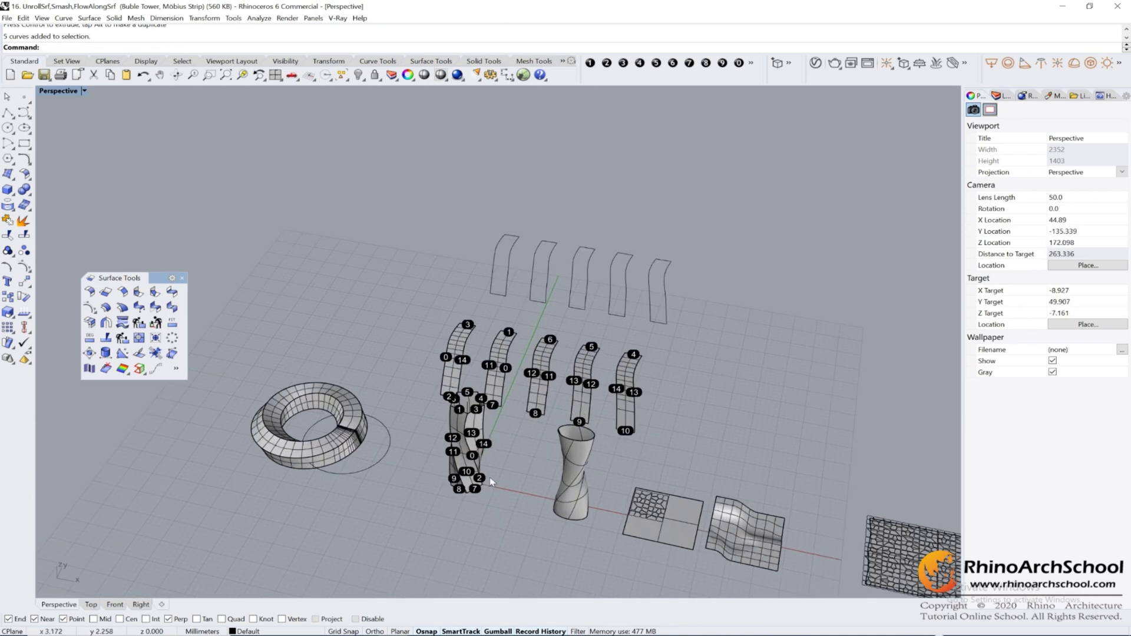
Undo back through the labelled unroll, and unroll the twisted polygonal tower with UnrollSrf using Explode=No and Labels=No
{"action": "key", "text": "ctrl+z"}
{"action": "key", "text": "ctrl+z"}
{"action": "left_click", "coordinate": [472, 422]}
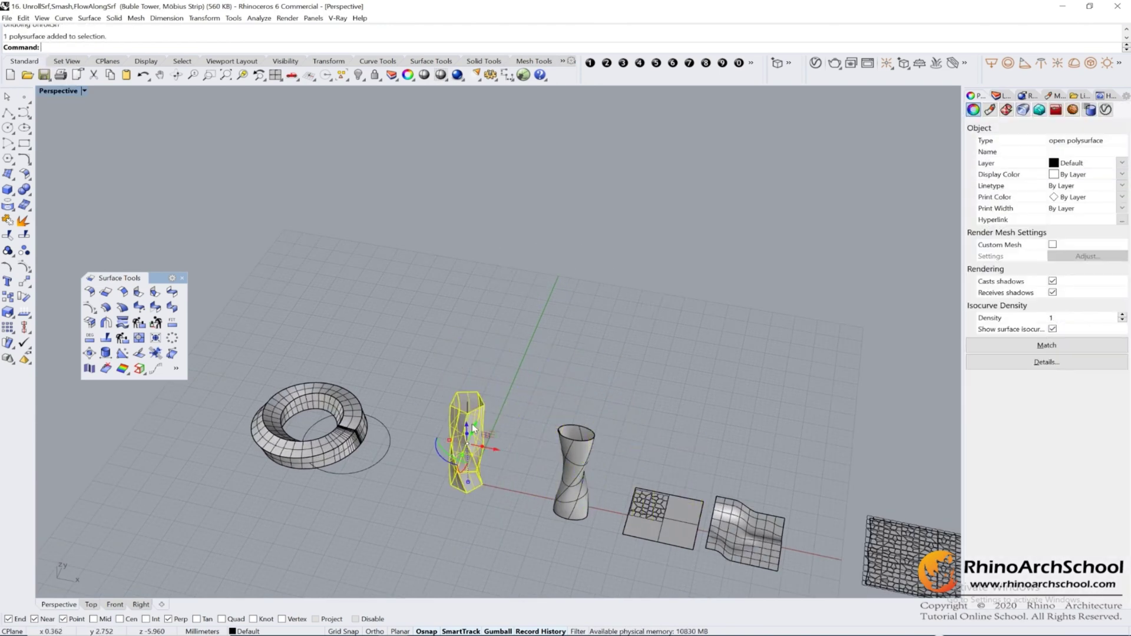
{"action": "left_click", "coordinate": [138, 354]}
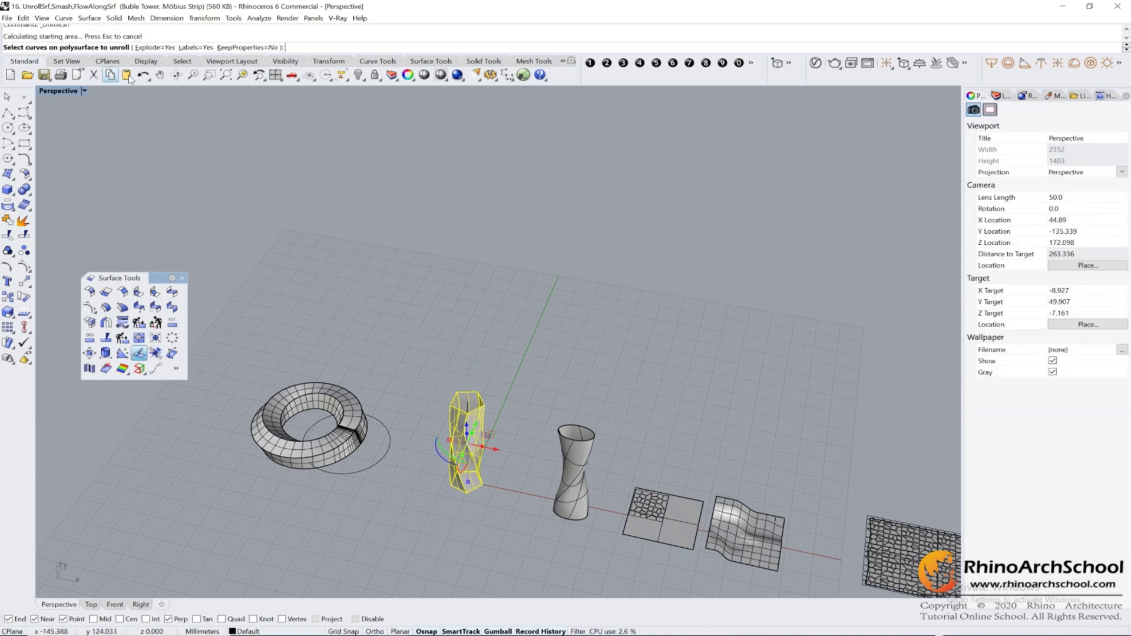
{"action": "left_click", "coordinate": [149, 48]}
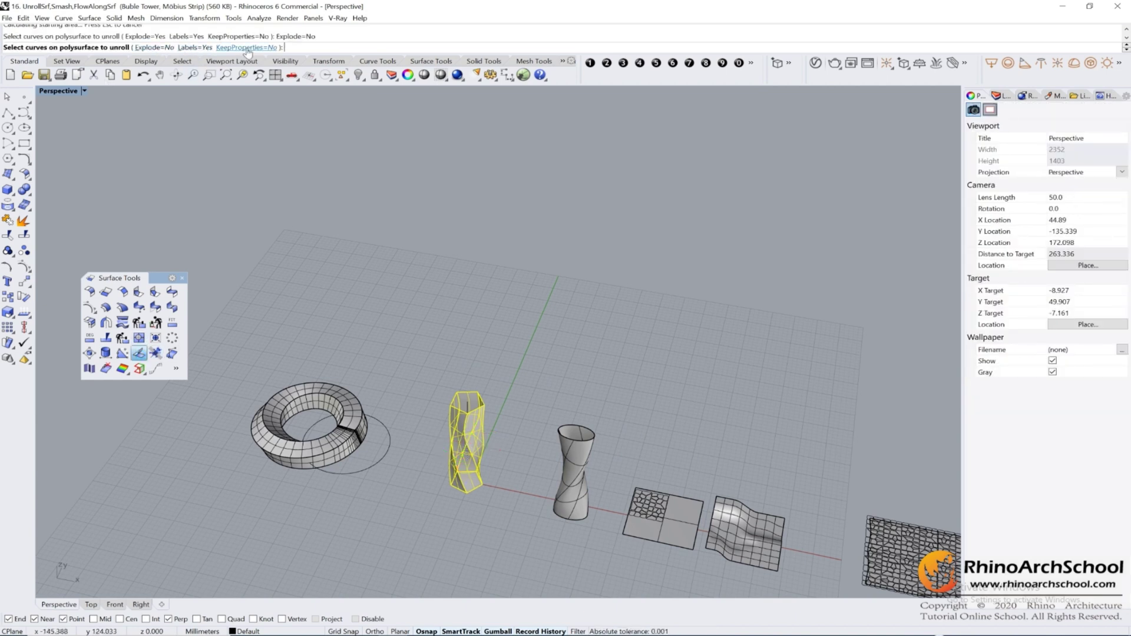
{"action": "left_click", "coordinate": [195, 47]}
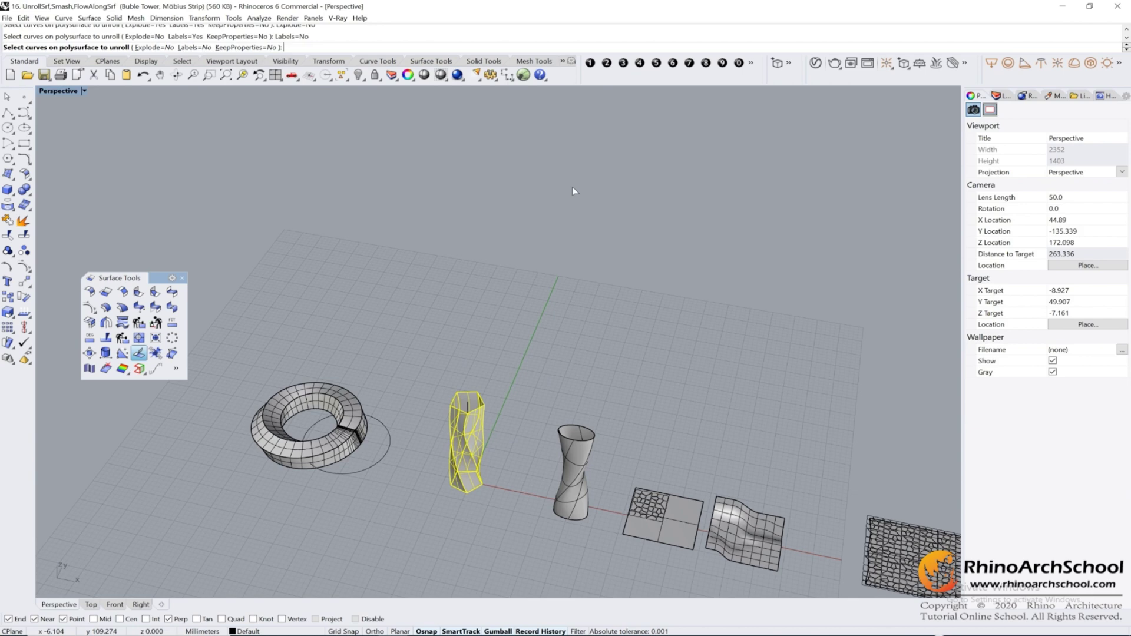
{"action": "right_click", "coordinate": [573, 187]}
Move the joined unrolled strips closer behind the polygonal tower and deselect them
{"action": "right_click_drag", "start_coordinate": [663, 412], "coordinate": [574, 438]}
{"action": "left_click_drag", "start_coordinate": [562, 474], "coordinate": [575, 390]}
{"action": "key", "text": "Escape"}
{"action": "scroll", "coordinate": [571, 392], "scroll_direction": "up", "scroll_amount": 9}
{"action": "right_click_drag", "start_coordinate": [612, 406], "coordinate": [553, 360]}
{"action": "scroll", "coordinate": [747, 320], "scroll_direction": "down", "scroll_amount": 14}
{"action": "right_click_drag", "start_coordinate": [553, 360], "coordinate": [603, 284]}
{"action": "scroll", "coordinate": [602, 332], "scroll_direction": "up", "scroll_amount": 8}
Try to unroll the round twisted tower with UnrollSrf and read the message in the command history
{"action": "left_click", "coordinate": [595, 238]}
{"action": "left_click", "coordinate": [709, 221]}
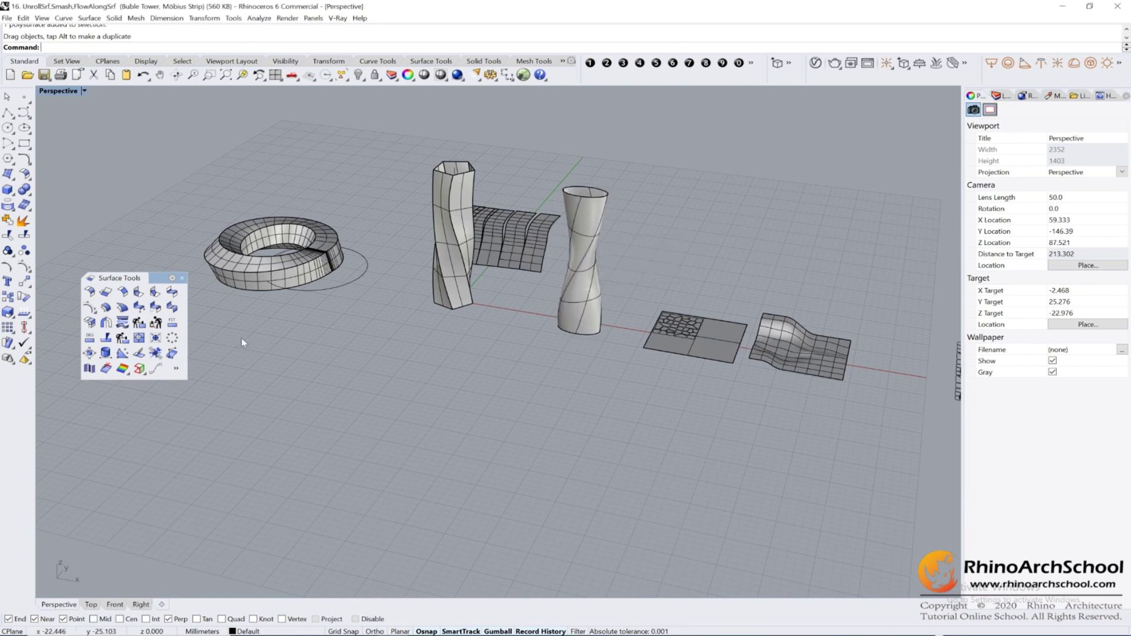
{"action": "left_click", "coordinate": [139, 353]}
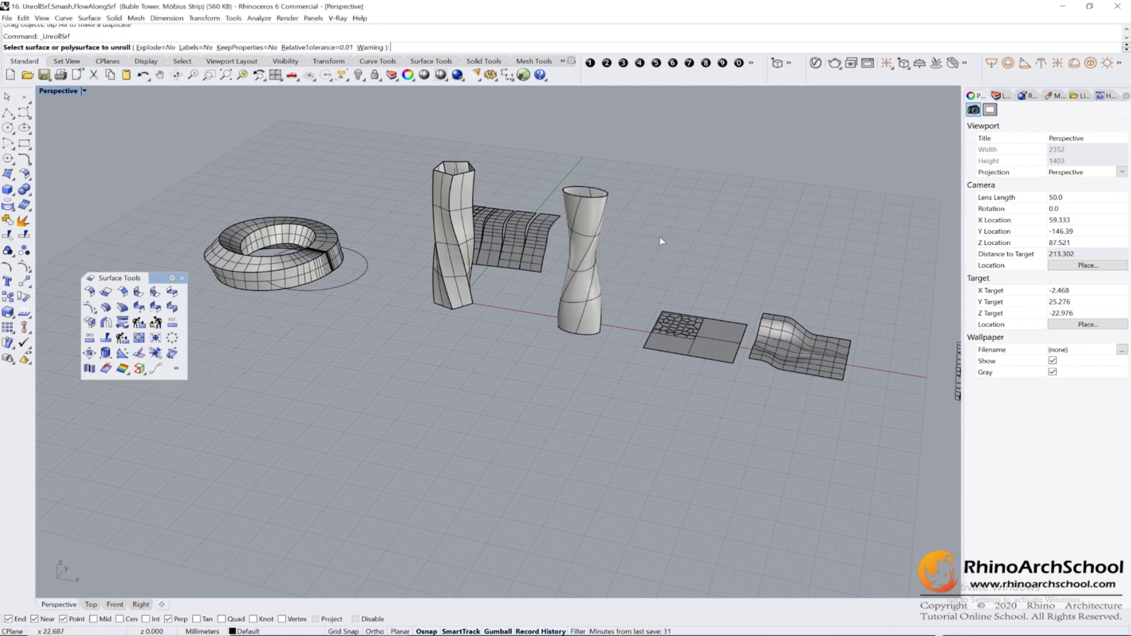
{"action": "right_click_drag", "start_coordinate": [624, 259], "coordinate": [671, 232]}
{"action": "left_click", "coordinate": [638, 196]}
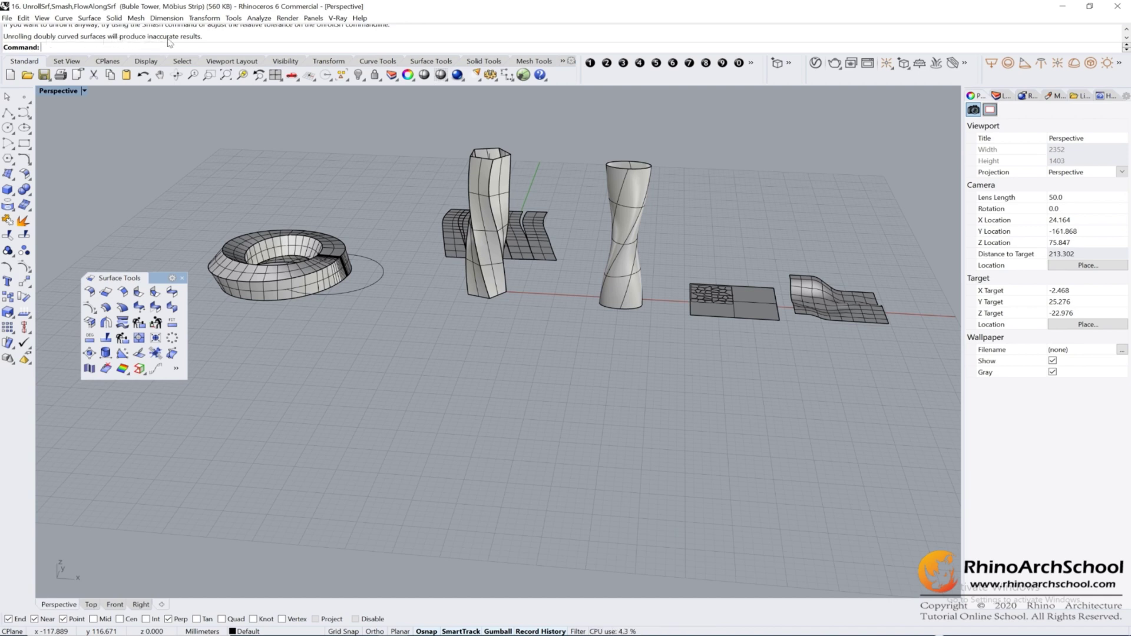
{"action": "left_click_drag", "start_coordinate": [205, 37], "coordinate": [5, 38]}
{"action": "left_click", "coordinate": [129, 48]}
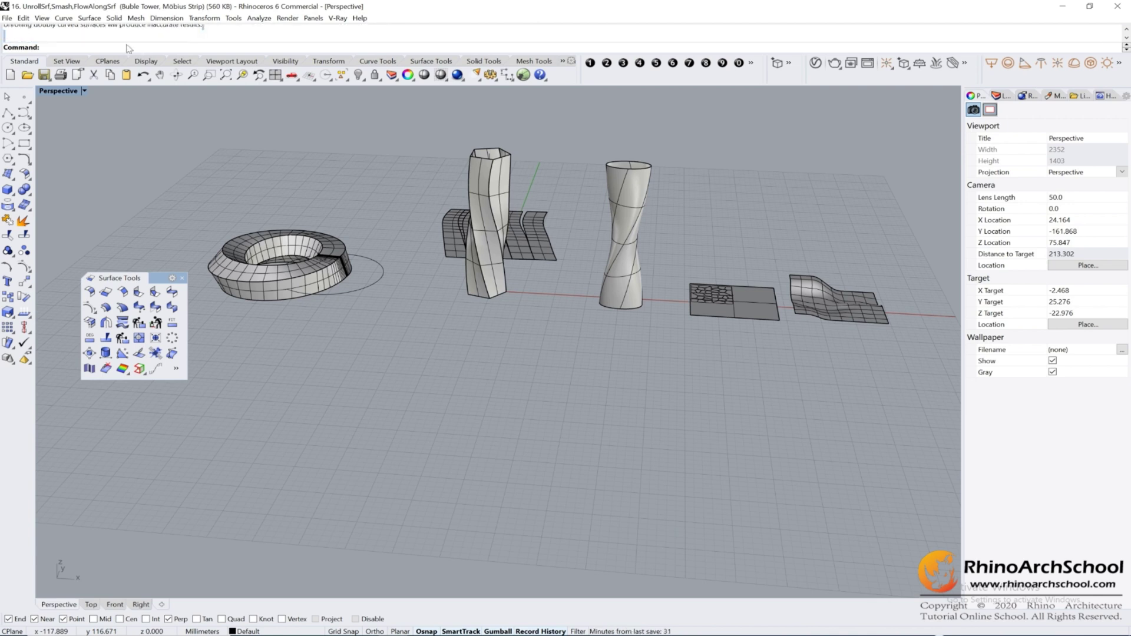
{"action": "right_click_drag", "start_coordinate": [550, 302], "coordinate": [582, 285]}
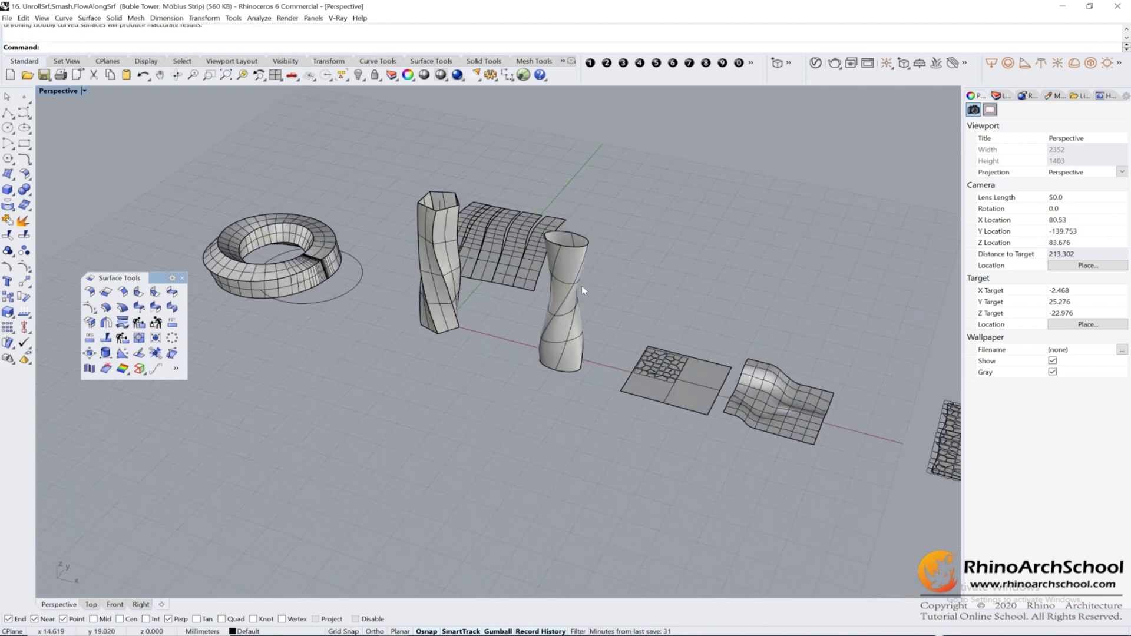
Flatten the round twisted tower with Smash using Explode=Yes, Labels=No and LinearDirection=Natural, and move the flat surface in front of the towers
{"action": "left_click", "coordinate": [154, 354]}
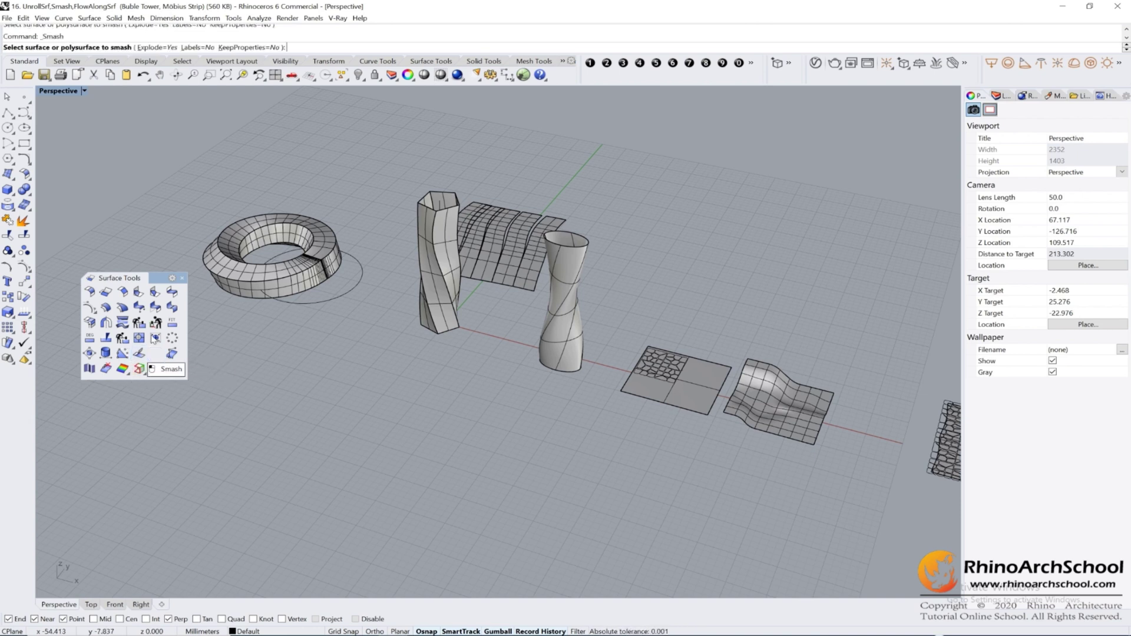
{"action": "left_click", "coordinate": [564, 277]}
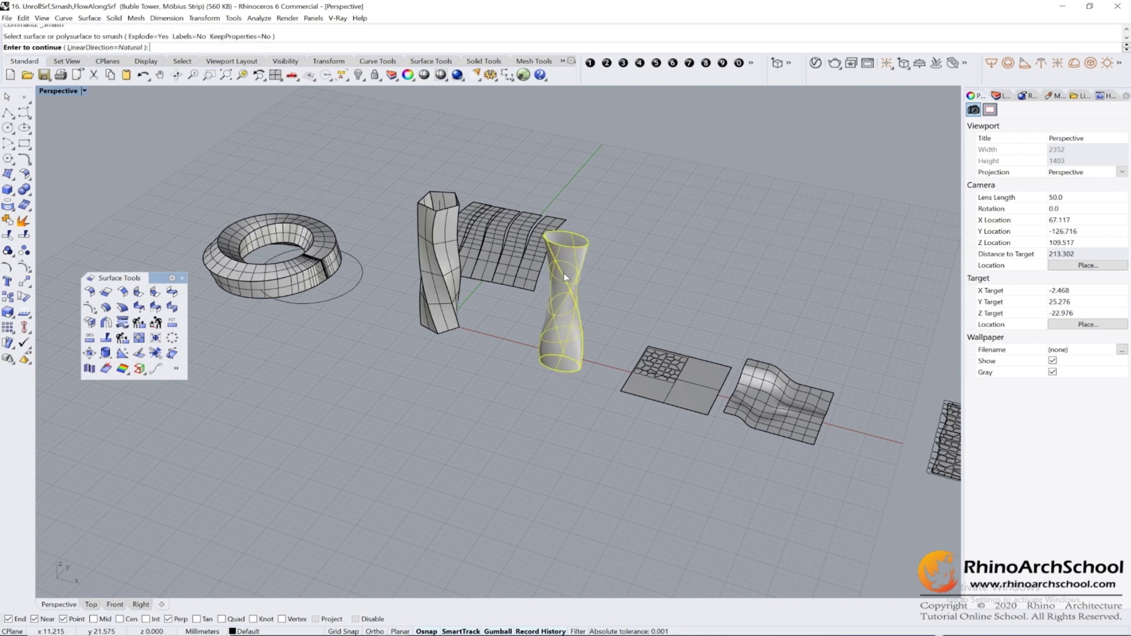
{"action": "key", "text": "Return"}
{"action": "key", "text": "Return"}
{"action": "left_click_drag", "start_coordinate": [583, 348], "coordinate": [457, 483]}
{"action": "left_click", "coordinate": [507, 374]}
{"action": "right_click_drag", "start_coordinate": [507, 374], "coordinate": [495, 373]}
Compare the smashed flat surface with the round twisted tower, selecting each in turn and viewing them from several sides
{"action": "left_click", "coordinate": [398, 462]}
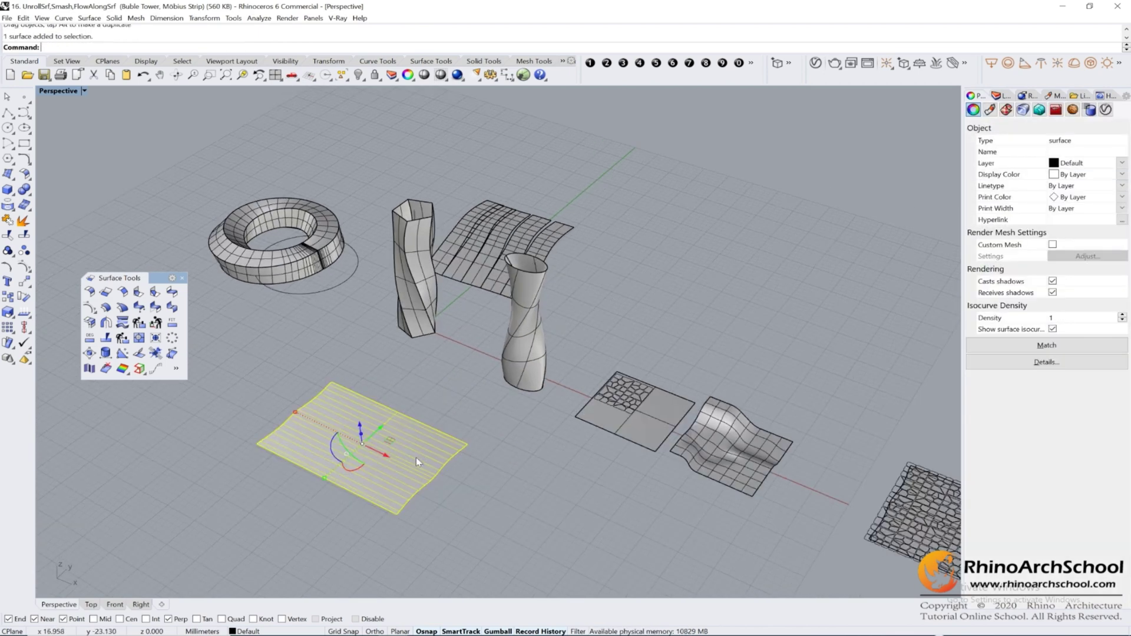
{"action": "mouse_move", "coordinate": [433, 459]}
{"action": "right_mouse_down"}
{"action": "mouse_move", "coordinate": [485, 443]}
{"action": "mouse_move", "coordinate": [455, 464]}
{"action": "right_mouse_up"}
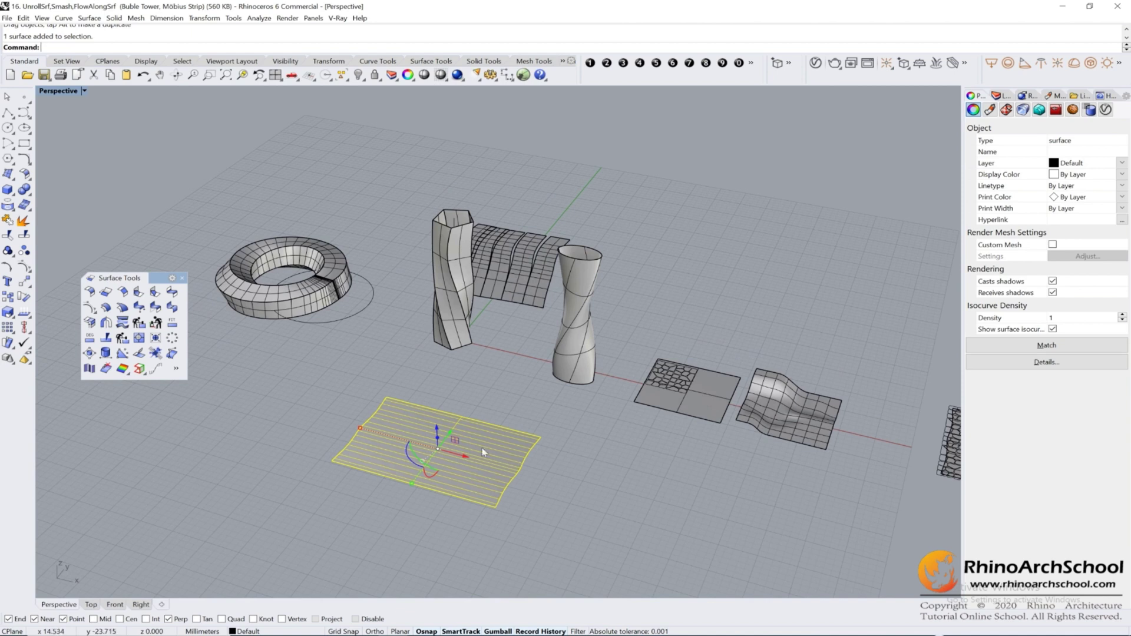
{"action": "left_click", "coordinate": [575, 347]}
{"action": "left_click", "coordinate": [521, 462]}
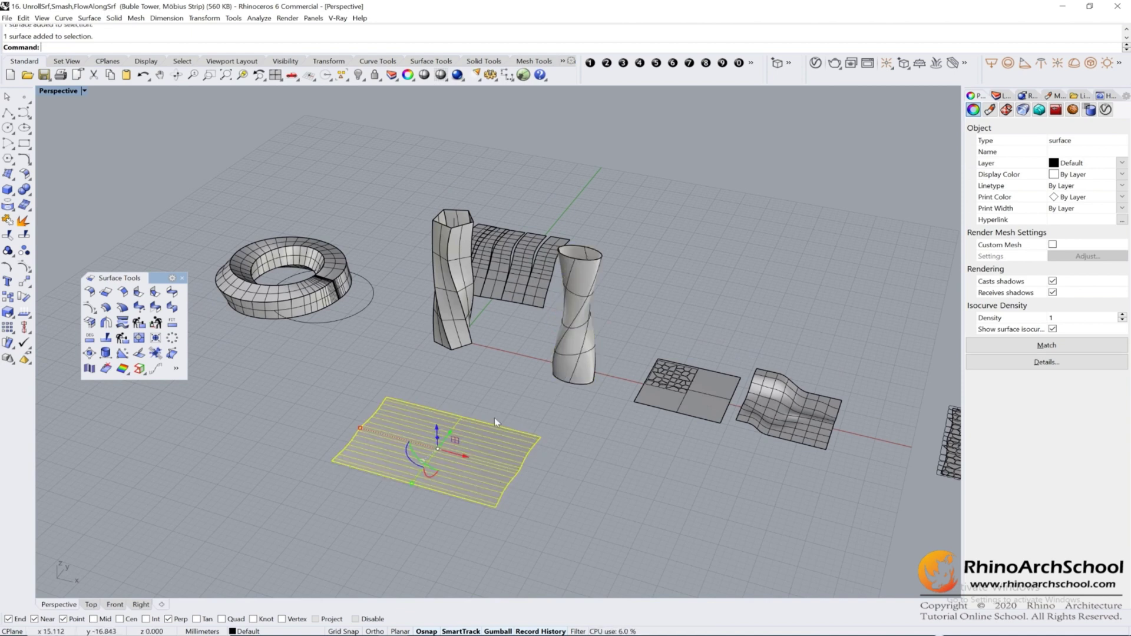
{"action": "left_click", "coordinate": [556, 430]}
{"action": "left_click", "coordinate": [408, 486]}
{"action": "right_click_drag", "start_coordinate": [593, 416], "coordinate": [654, 396]}
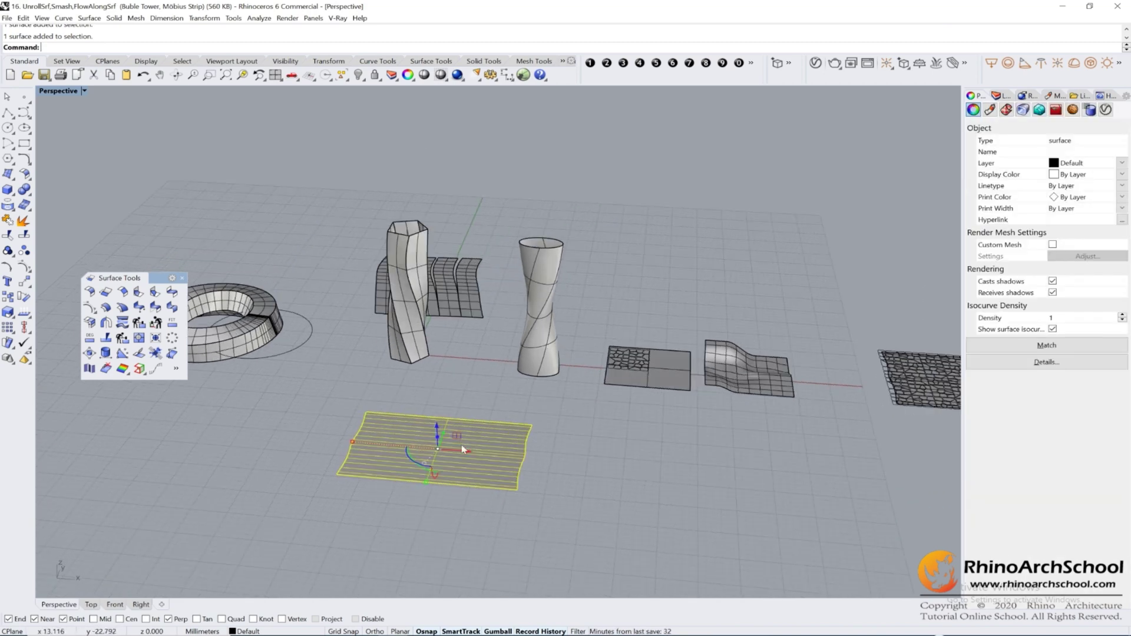
{"action": "right_click_drag", "start_coordinate": [510, 433], "coordinate": [438, 498]}
{"action": "left_click", "coordinate": [653, 436]}
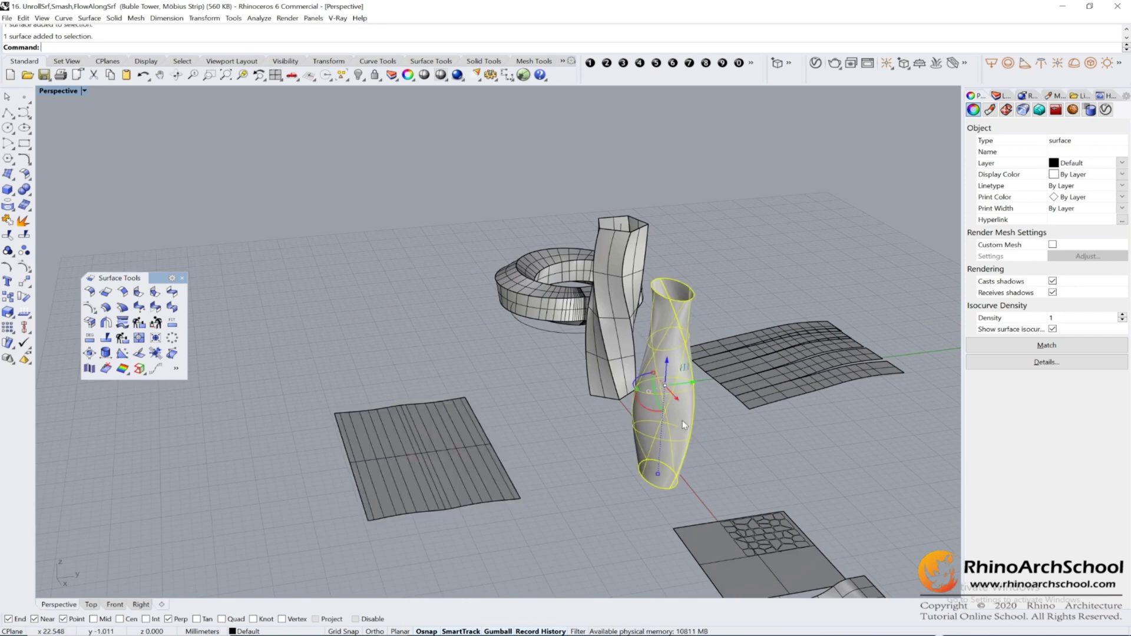
{"action": "left_click", "coordinate": [699, 405]}
{"action": "scroll", "coordinate": [700, 405], "scroll_direction": "down", "scroll_amount": 5}
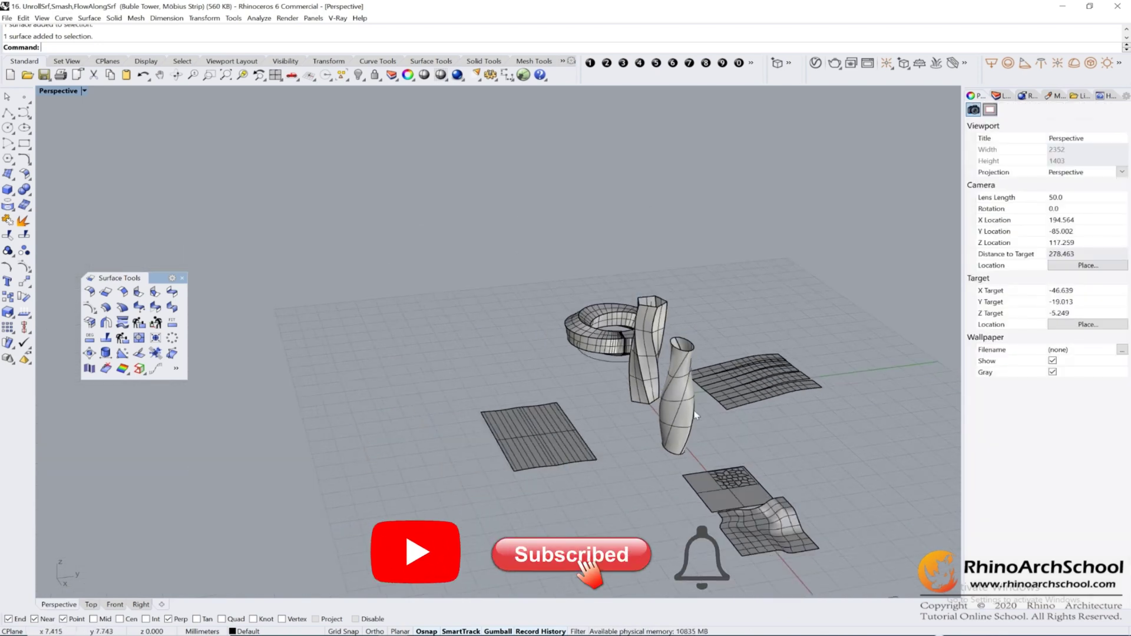
Move the smashed flat surface behind the round tower, beside the unrolled strips, and deselect it
{"action": "right_click_drag", "start_coordinate": [625, 420], "coordinate": [680, 447]}
{"action": "left_click_drag", "start_coordinate": [682, 446], "coordinate": [839, 318]}
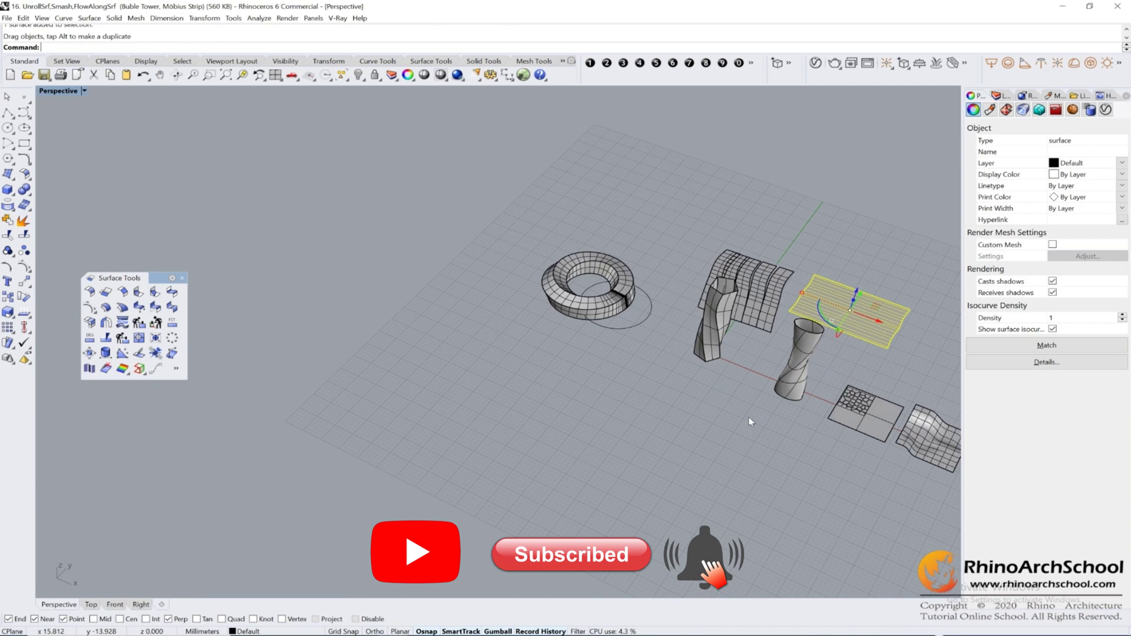
{"action": "right_click_drag", "start_coordinate": [748, 417], "coordinate": [468, 400], "text": "shift"}
{"action": "key", "text": "Escape"}
{"action": "right_click_drag", "start_coordinate": [599, 450], "coordinate": [591, 332]}
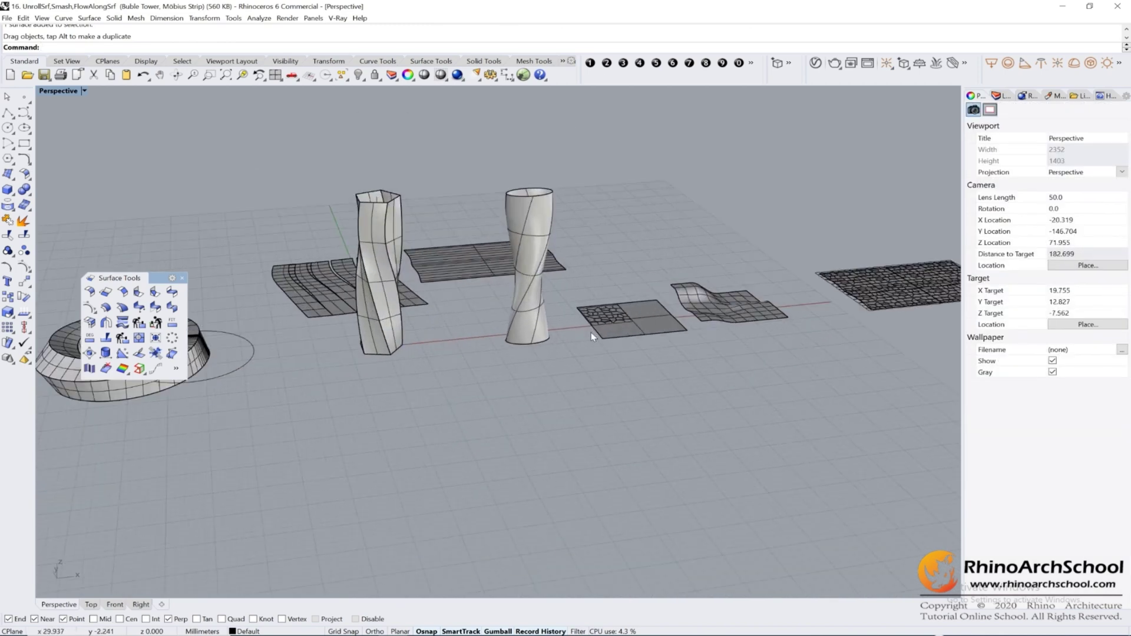
{"action": "left_click", "coordinate": [524, 329]}
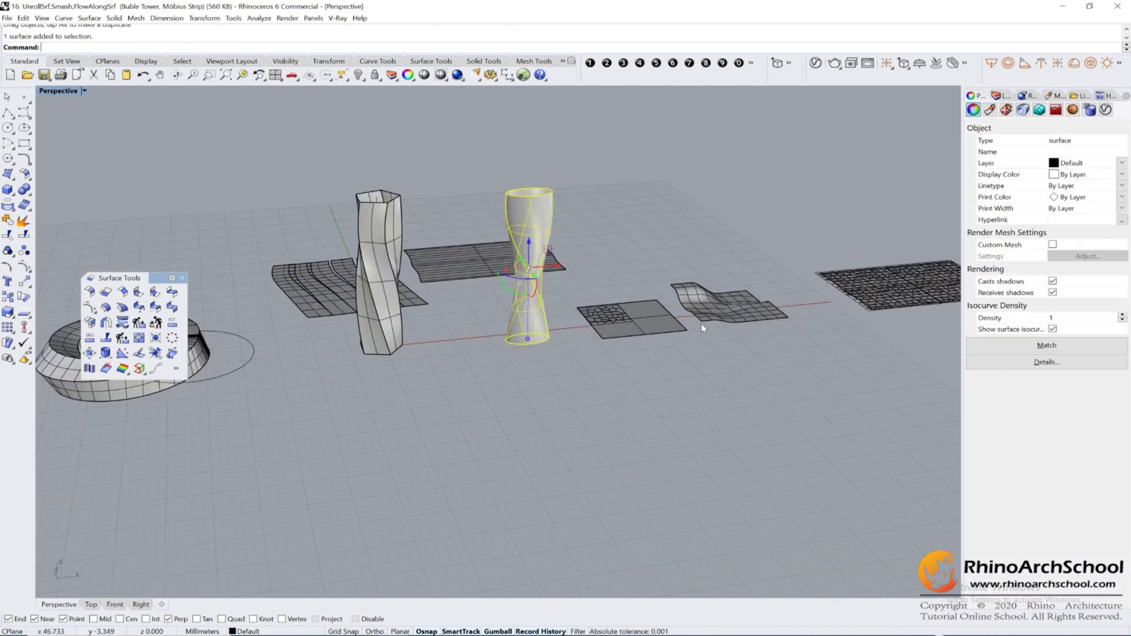
{"action": "right_click_drag", "start_coordinate": [672, 378], "coordinate": [651, 429], "text": "shift"}
{"action": "scroll", "coordinate": [683, 403], "scroll_direction": "up", "scroll_amount": 4}
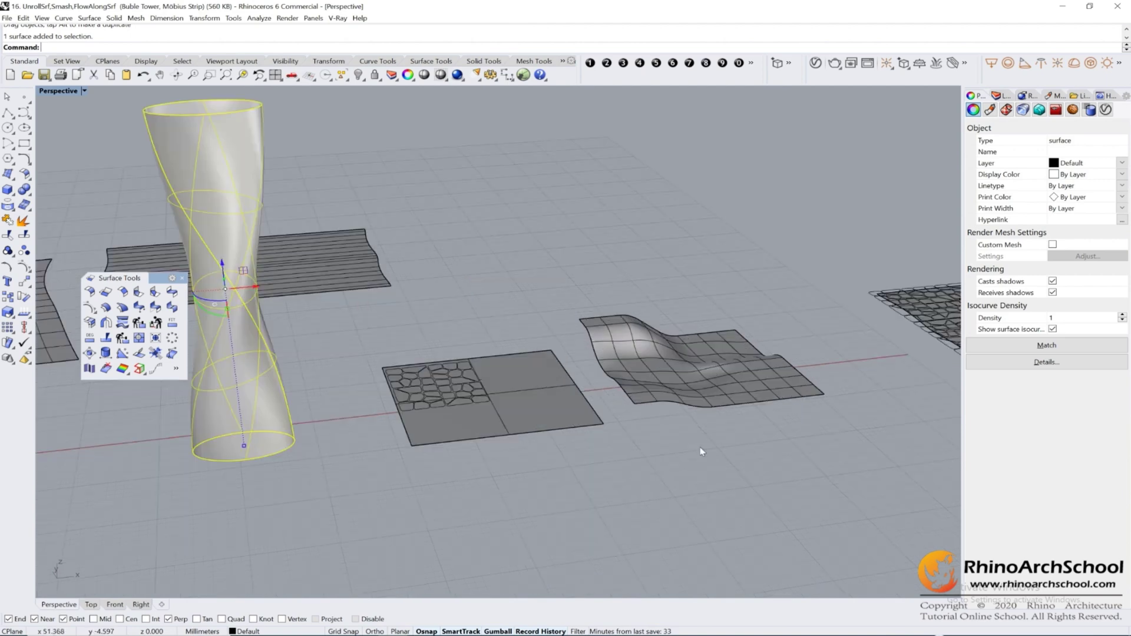
{"action": "key", "text": "Escape"}
{"action": "left_click", "coordinate": [454, 415]}
{"action": "left_click_drag", "start_coordinate": [789, 328], "coordinate": [634, 326]}
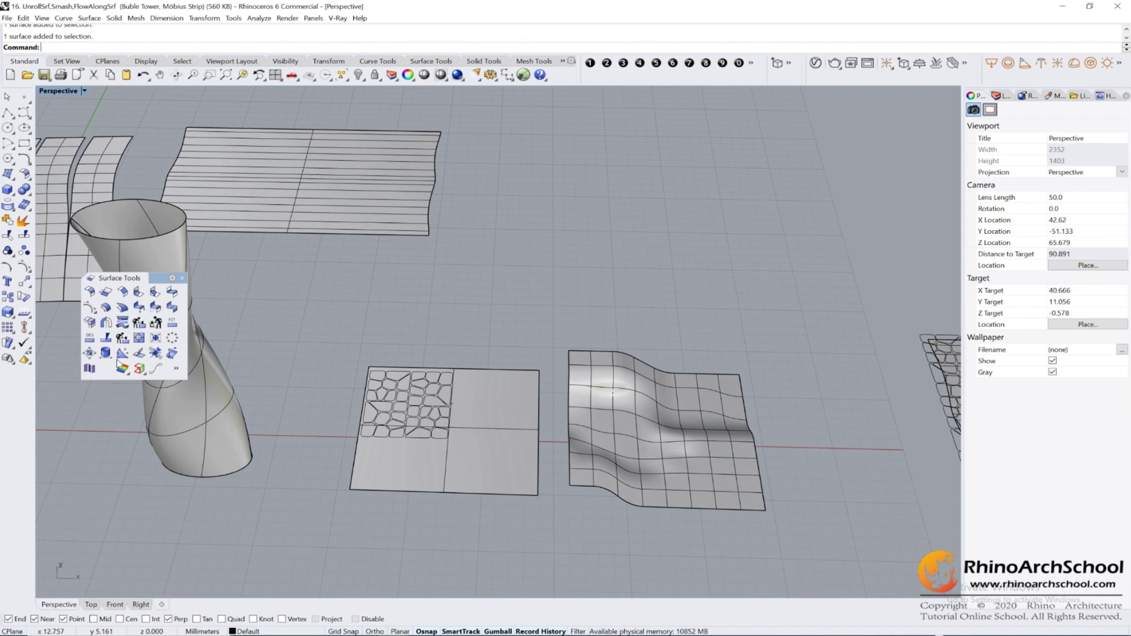
{"action": "left_click", "coordinate": [8, 330]}
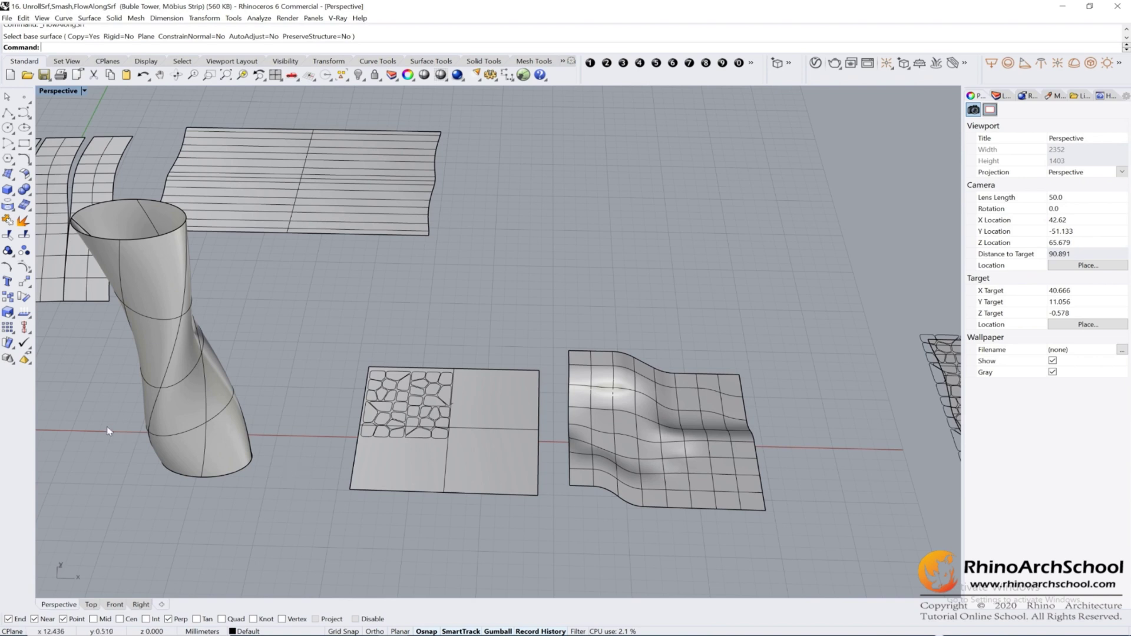
Flow the grouped cell-pattern curves from the flat square onto the wavy surface with FlowAlongSrf using Copy=Yes and Rigid=No
{"action": "left_click", "coordinate": [8, 342]}
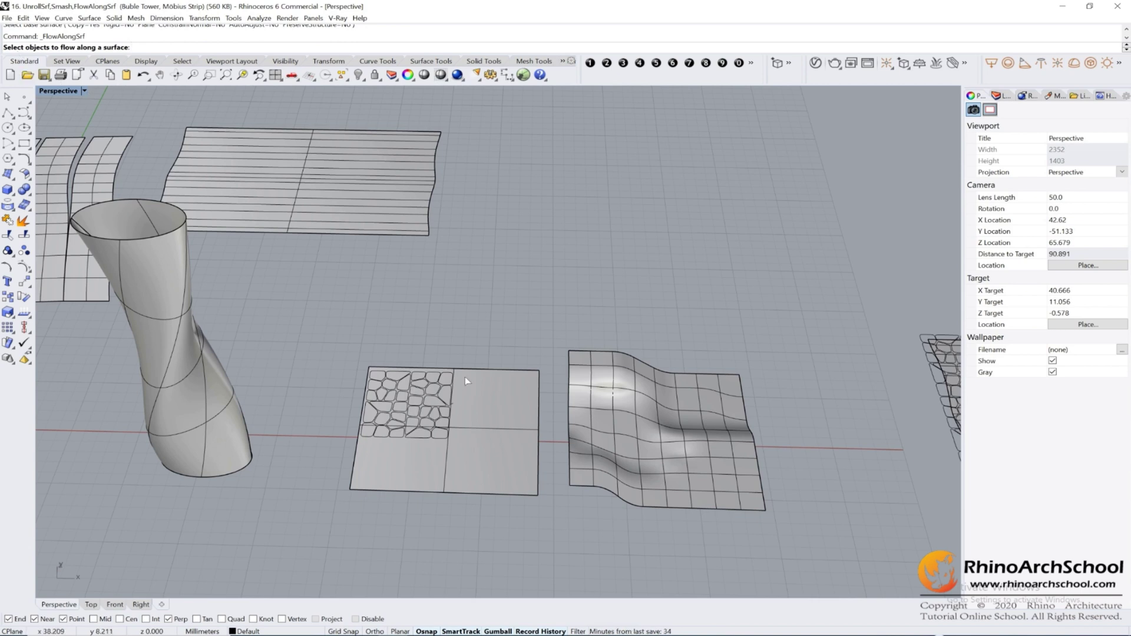
{"action": "left_click", "coordinate": [419, 413]}
{"action": "key", "text": "Return"}
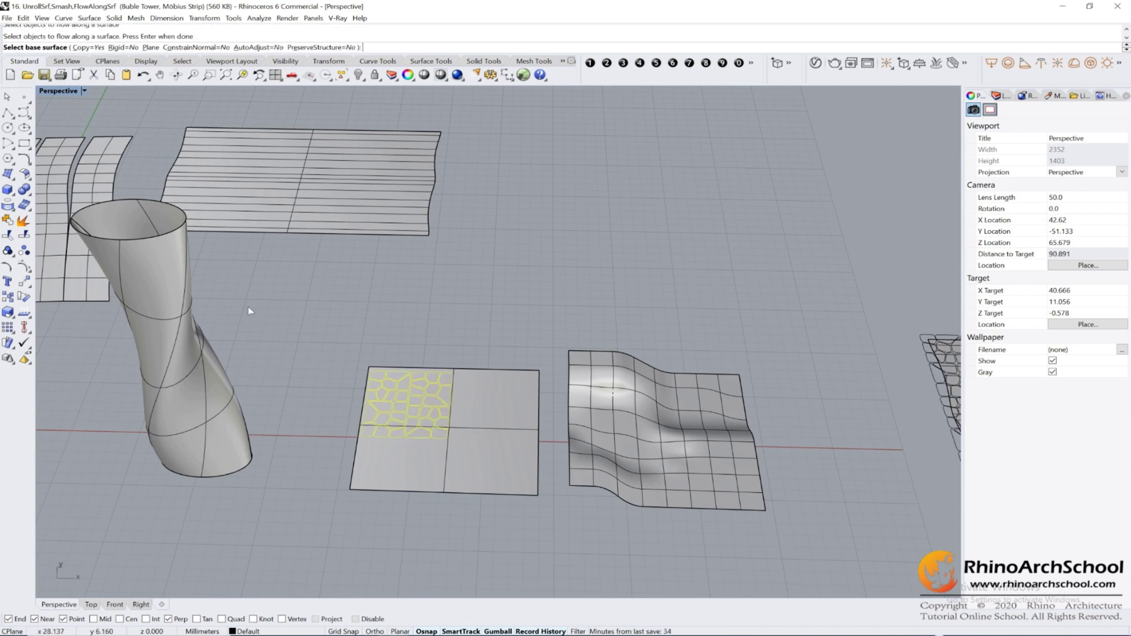
{"action": "left_click", "coordinate": [382, 379]}
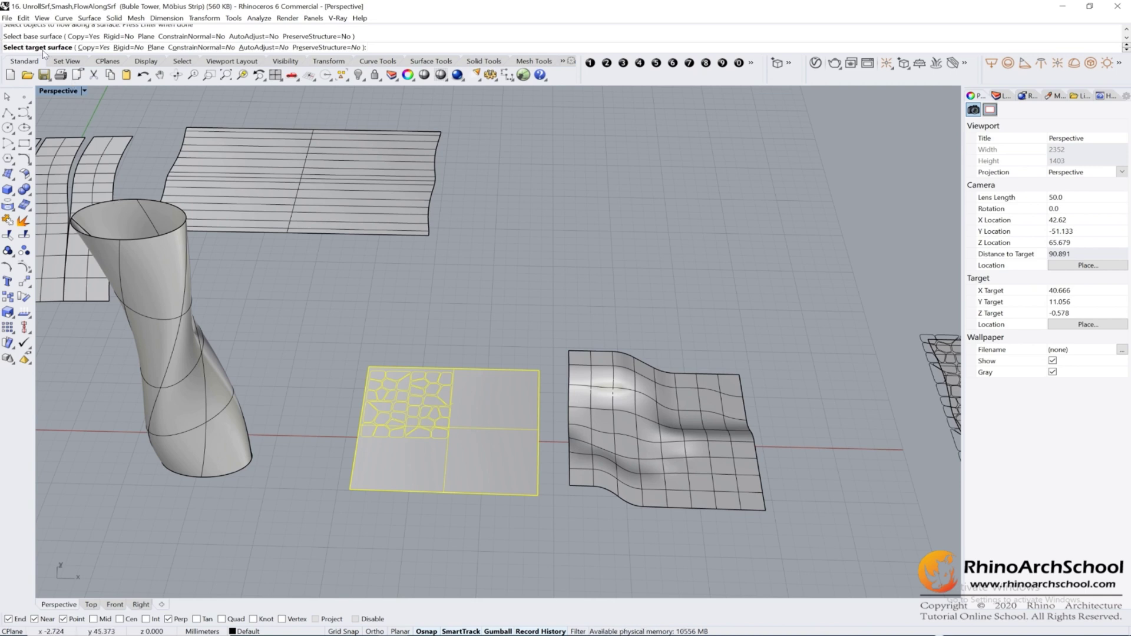
{"action": "left_click", "coordinate": [589, 402]}
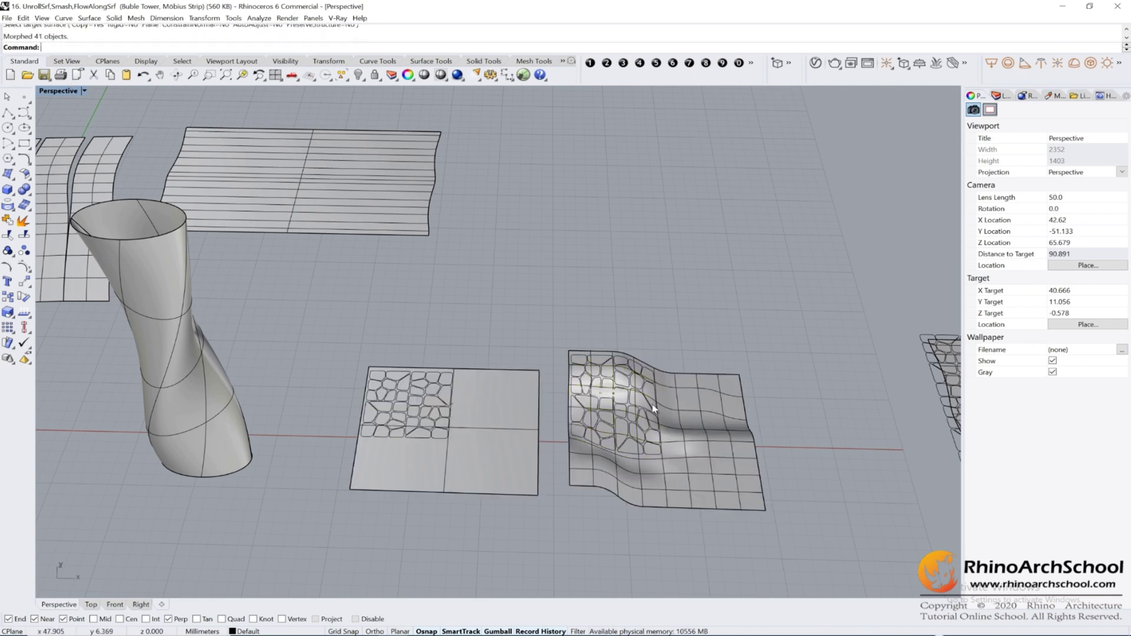
Shift the original cell-pattern curves along the X axis toward the middle of the flat square to update the flowed copy through history
{"action": "left_click", "coordinate": [431, 404]}
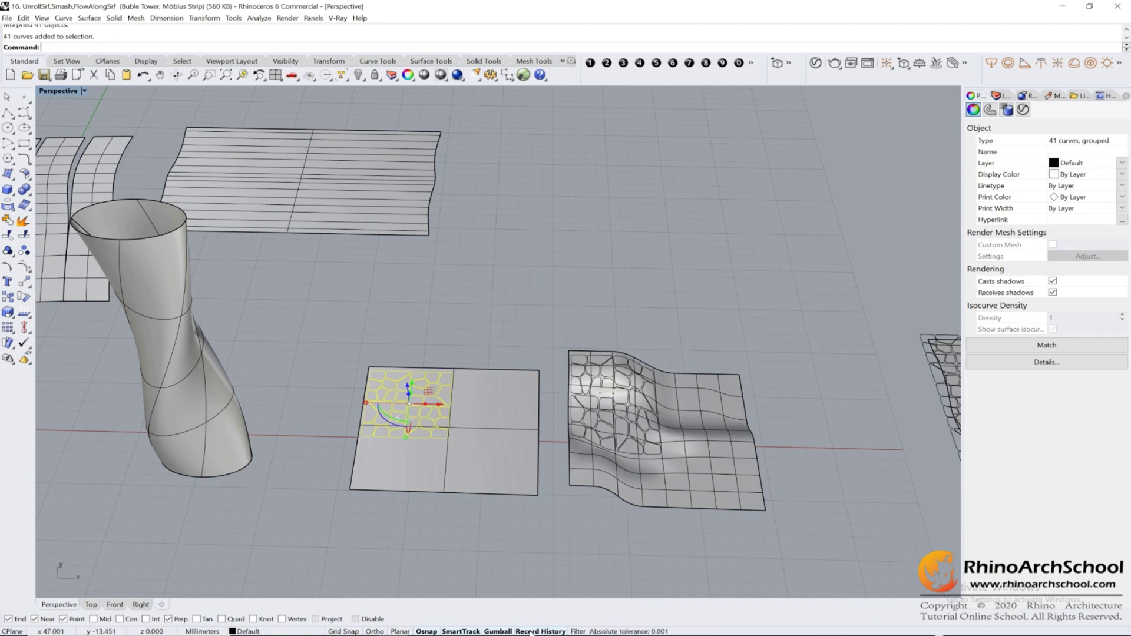
{"action": "left_click_drag", "start_coordinate": [439, 405], "coordinate": [485, 408]}
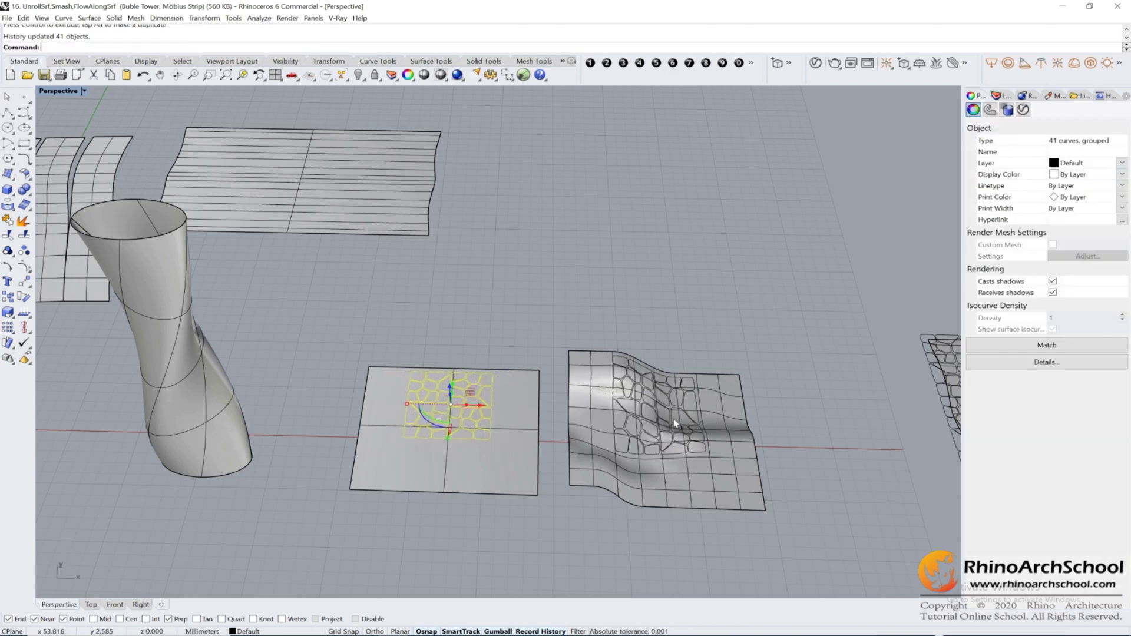
Flatten the round twisted tower with Smash using LinearDirection=Natural and move the flat surface in front of the large cell pattern
{"action": "left_click", "coordinate": [600, 512]}
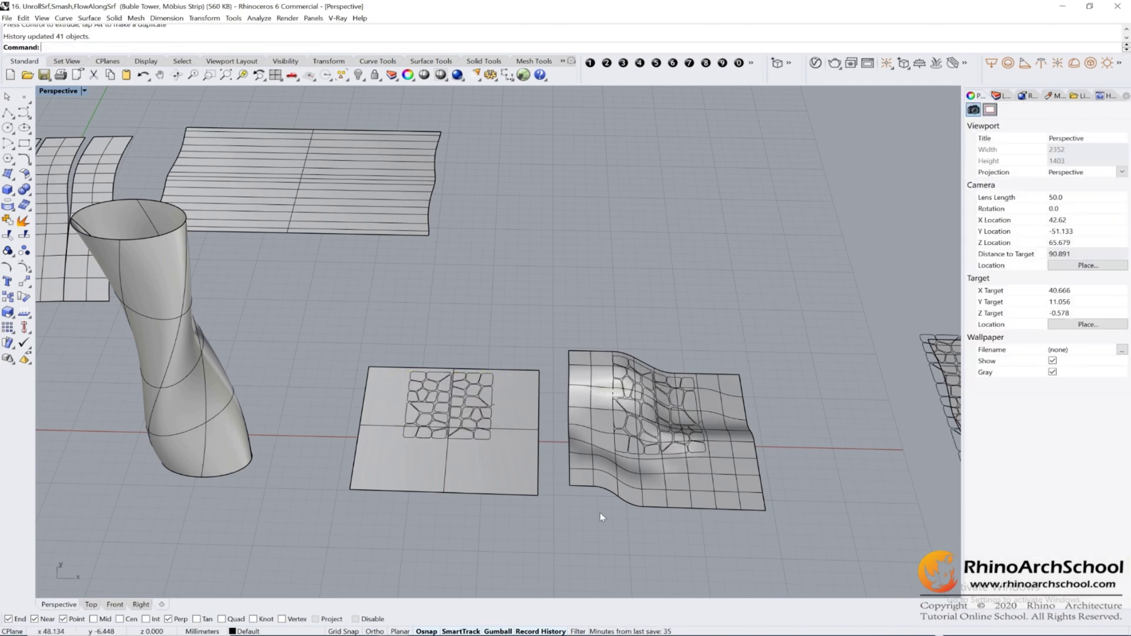
{"action": "scroll", "coordinate": [573, 374], "scroll_direction": "down", "scroll_amount": 6}
{"action": "right_click_drag", "start_coordinate": [641, 441], "coordinate": [562, 407], "text": "shift"}
{"action": "mouse_move", "coordinate": [756, 422]}
{"action": "right_mouse_down"}
{"action": "mouse_move", "coordinate": [677, 408]}
{"action": "mouse_move", "coordinate": [754, 404]}
{"action": "right_mouse_up"}
{"action": "left_click", "coordinate": [317, 298]}
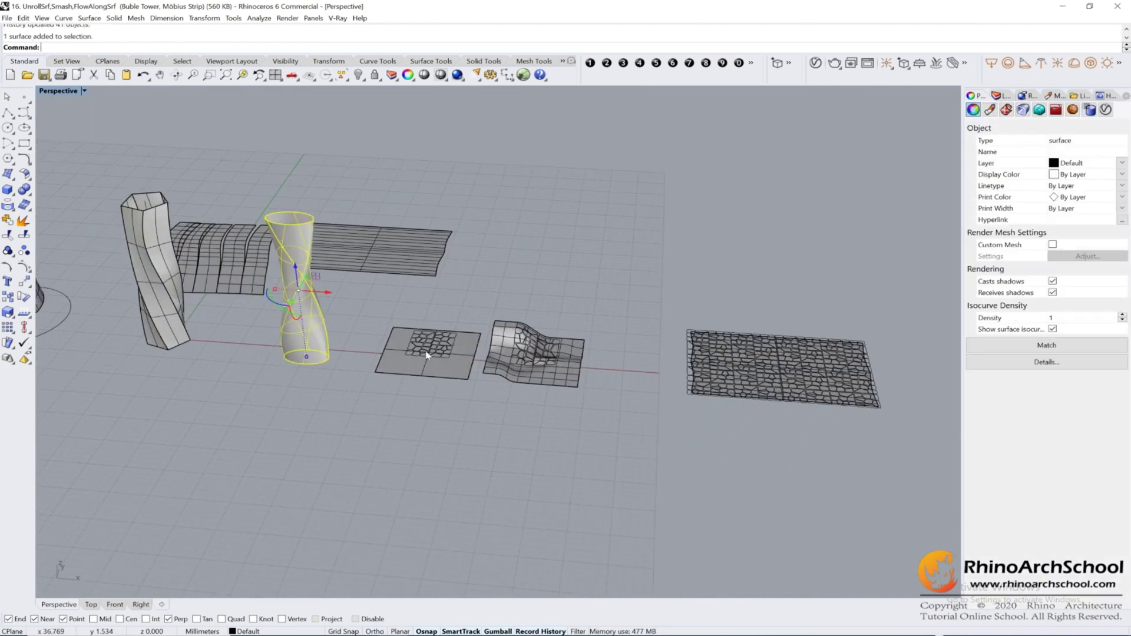
{"action": "type", "text": "mash"}
{"action": "key", "text": "Return"}
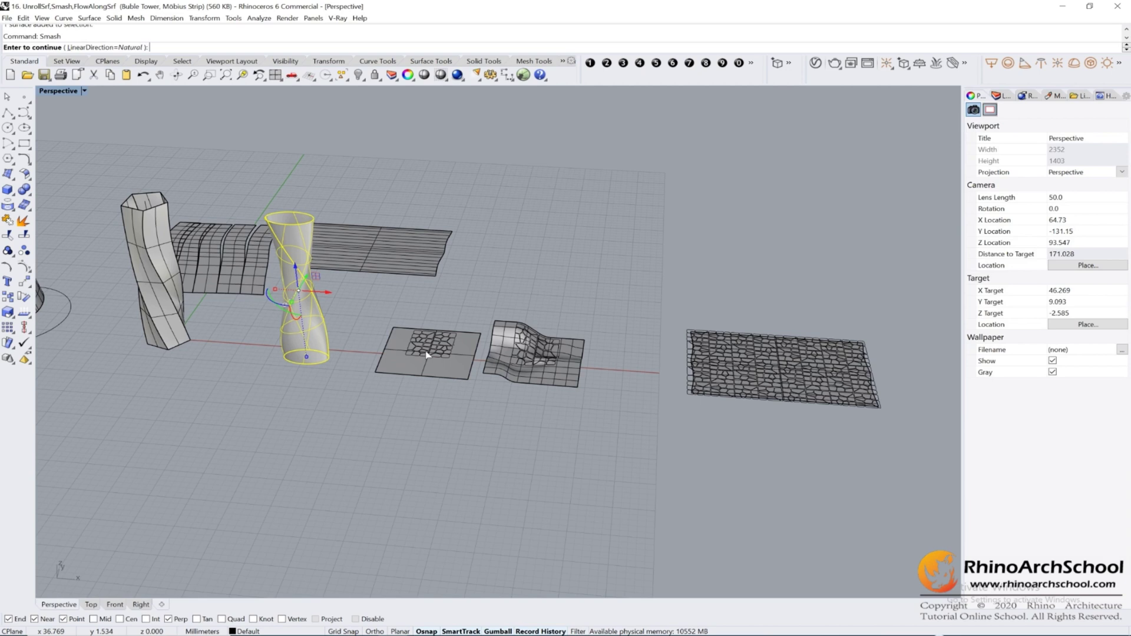
{"action": "key", "text": "Return"}
{"action": "left_click_drag", "start_coordinate": [340, 311], "coordinate": [871, 438]}
{"action": "key", "text": "Escape"}
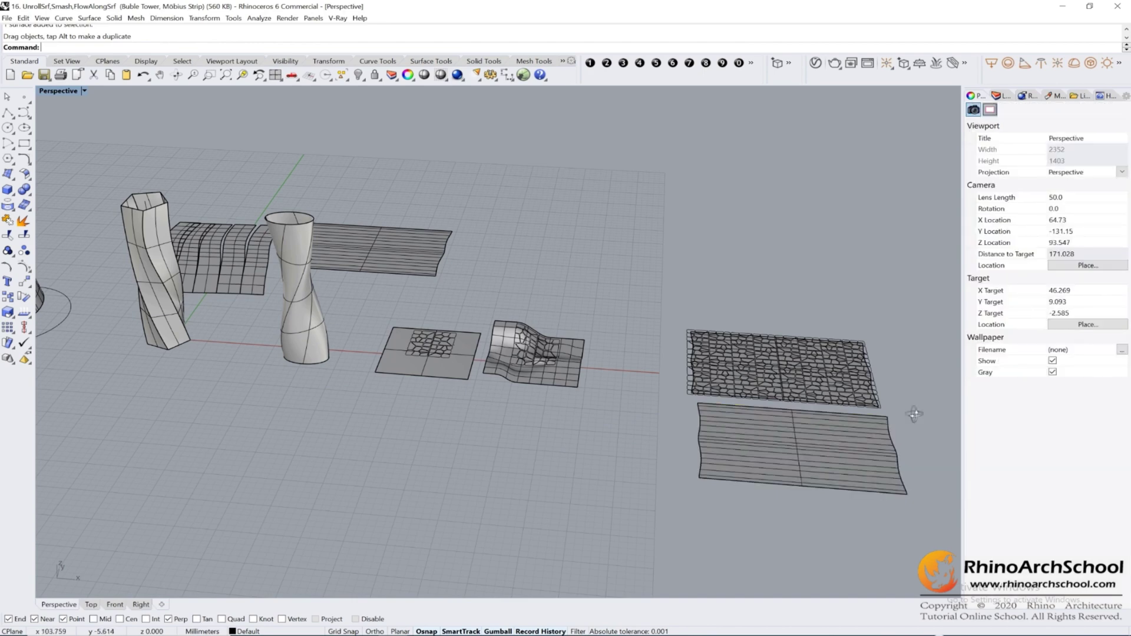
Delete the surface under the large cell pattern and move the smashed tower surface into its place beneath the curves
{"action": "right_click_drag", "start_coordinate": [914, 411], "coordinate": [666, 486]}
{"action": "scroll", "coordinate": [666, 486], "scroll_direction": "up", "scroll_amount": 8}
{"action": "left_click", "coordinate": [449, 402]}
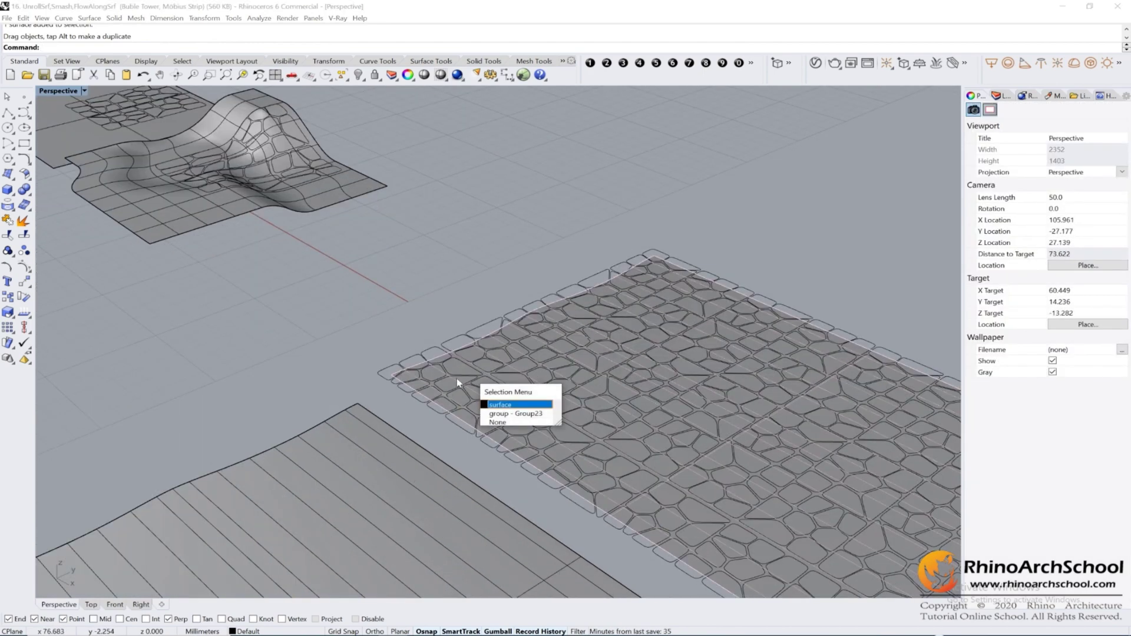
{"action": "left_click", "coordinate": [418, 454]}
{"action": "key", "text": "Delete"}
{"action": "scroll", "coordinate": [287, 352], "scroll_direction": "down", "scroll_amount": 8}
{"action": "right_click_drag", "start_coordinate": [287, 352], "coordinate": [442, 353]}
{"action": "left_click_drag", "start_coordinate": [465, 292], "coordinate": [649, 423]}
{"action": "scroll", "coordinate": [641, 430], "scroll_direction": "down", "scroll_amount": 6}
{"action": "right_click_drag", "start_coordinate": [641, 430], "coordinate": [682, 437]}
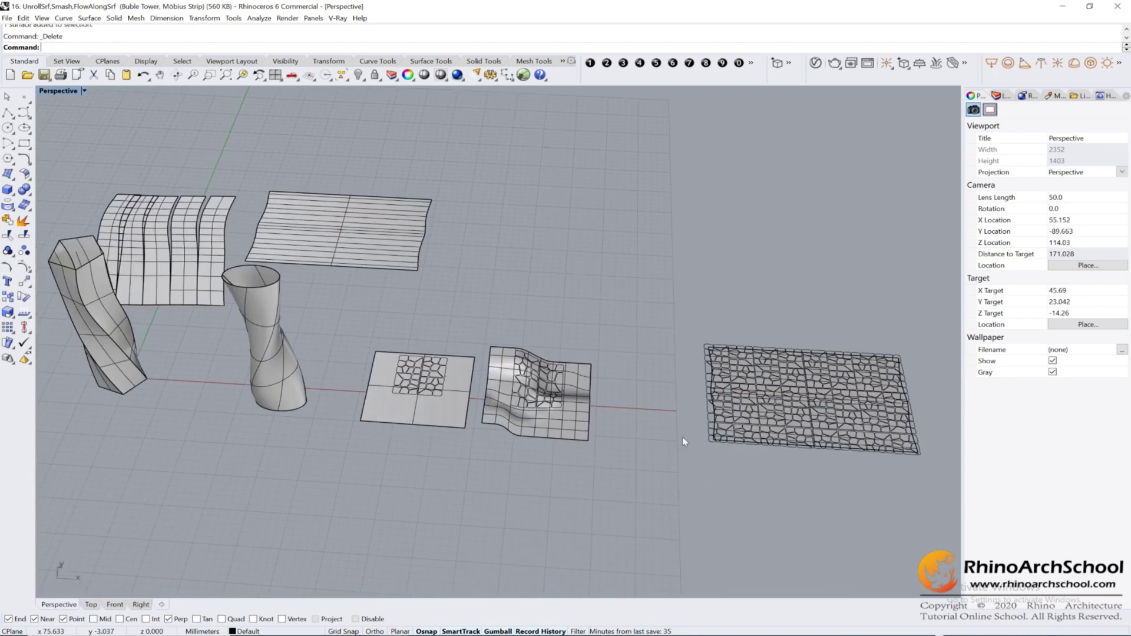
Duplicate the round twisted tower and move the copy to the open area in front of the original
{"action": "left_click", "coordinate": [298, 376]}
{"action": "left_click", "coordinate": [330, 394]}
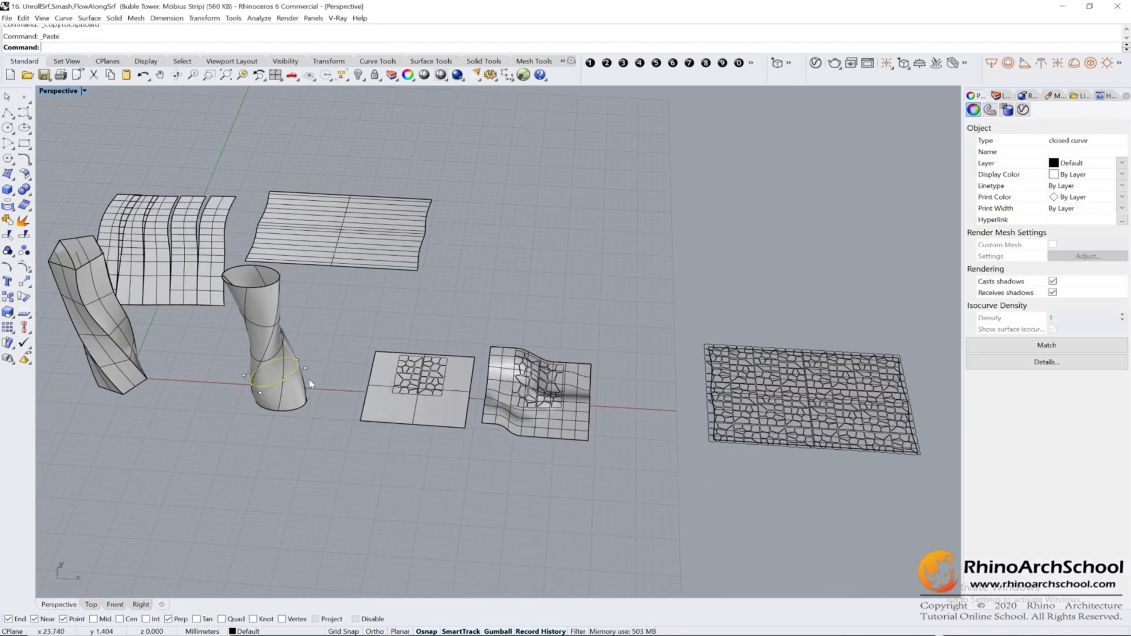
{"action": "key", "text": "ctrl+c"}
{"action": "key", "text": "ctrl+v"}
{"action": "left_click_drag", "start_coordinate": [296, 343], "coordinate": [507, 355]}
{"action": "right_click_drag", "start_coordinate": [510, 368], "coordinate": [463, 349]}
{"action": "left_click_drag", "start_coordinate": [464, 350], "coordinate": [350, 428]}
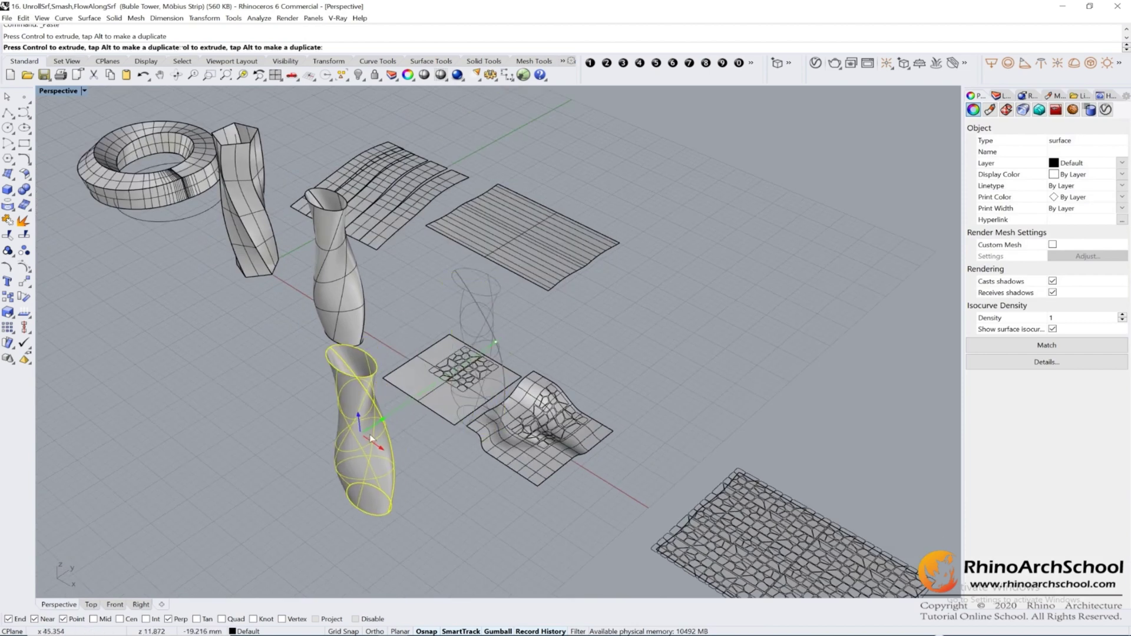
{"action": "left_click", "coordinate": [427, 440]}
Flow the large cell pattern from the smashed surface onto the copied tower with FlowAlongSrf, using Copy=Yes and Rigid=No
{"action": "scroll", "coordinate": [482, 397], "scroll_direction": "down", "scroll_amount": 5}
{"action": "scroll", "coordinate": [482, 397], "scroll_direction": "up", "scroll_amount": 8}
{"action": "scroll", "coordinate": [480, 377], "scroll_direction": "down", "scroll_amount": 3}
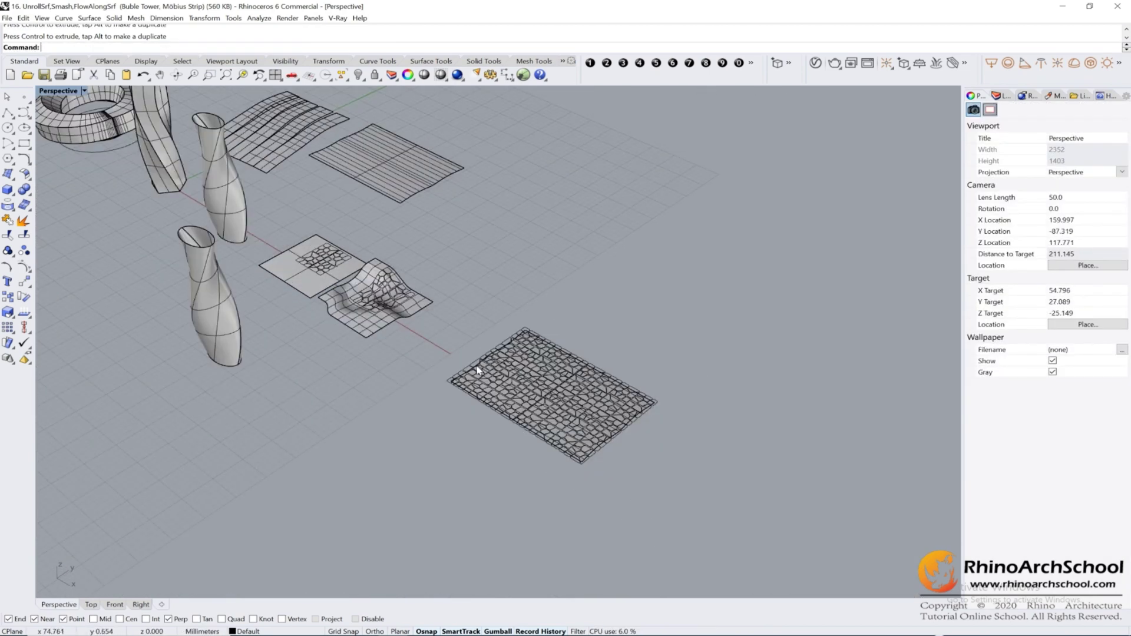
{"action": "left_click", "coordinate": [8, 345]}
{"action": "scroll", "coordinate": [474, 362], "scroll_direction": "up", "scroll_amount": 5}
{"action": "left_click", "coordinate": [481, 318]}
{"action": "scroll", "coordinate": [480, 319], "scroll_direction": "down", "scroll_amount": 5}
{"action": "scroll", "coordinate": [504, 327], "scroll_direction": "up", "scroll_amount": 7}
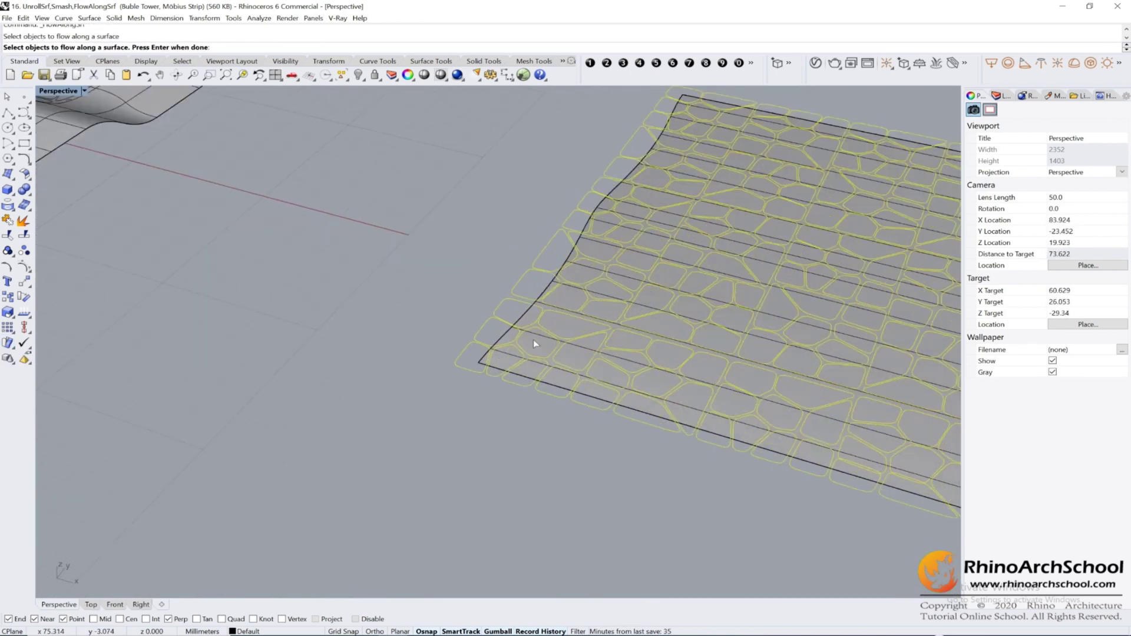
{"action": "key", "text": "Return"}
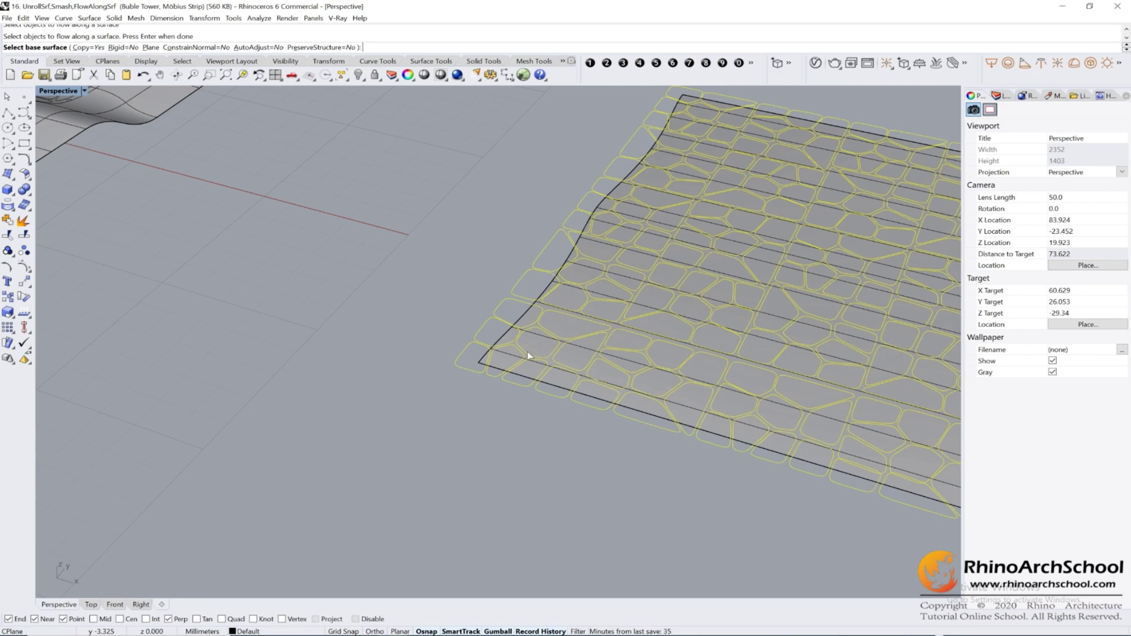
{"action": "left_click", "coordinate": [700, 122]}
{"action": "scroll", "coordinate": [694, 119], "scroll_direction": "down", "scroll_amount": 8}
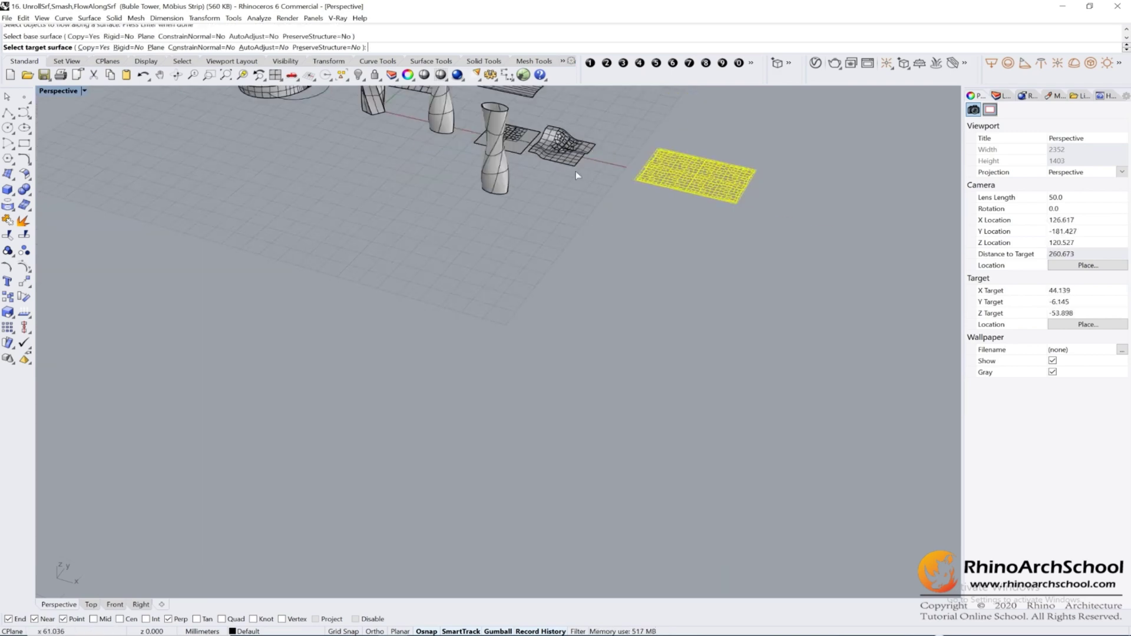
{"action": "scroll", "coordinate": [549, 179], "scroll_direction": "up", "scroll_amount": 4}
{"action": "left_click", "coordinate": [498, 141]}
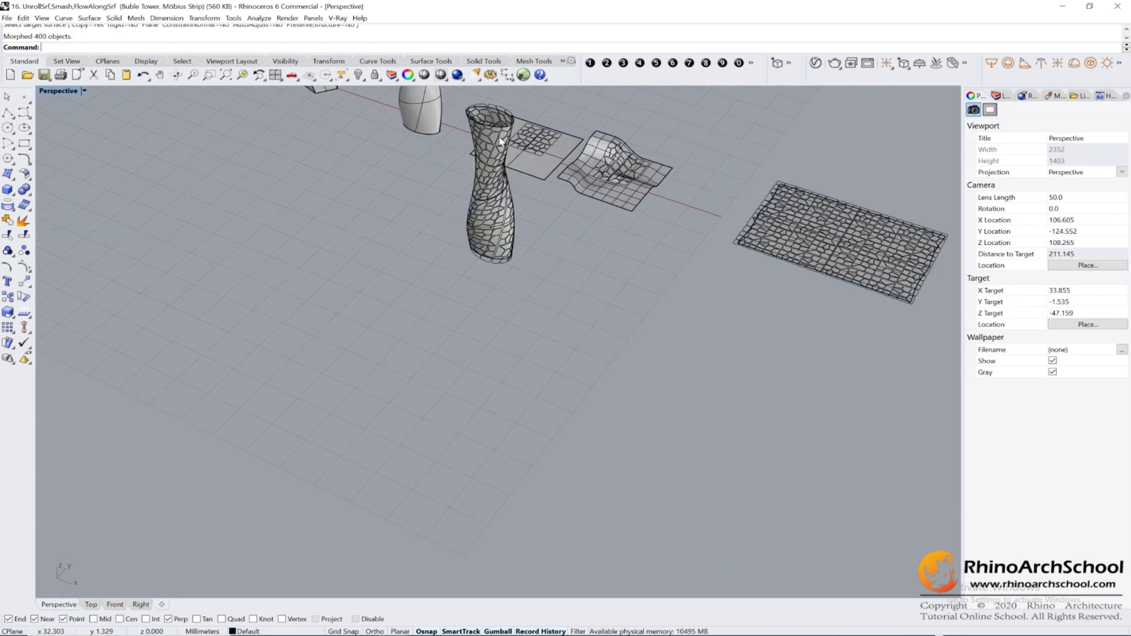
Duplicate the patterned tower's surface without its curves and move the copy -100 along the Y axis
{"action": "right_click_drag", "start_coordinate": [473, 190], "coordinate": [413, 259]}
{"action": "scroll", "coordinate": [405, 302], "scroll_direction": "up", "scroll_amount": 6}
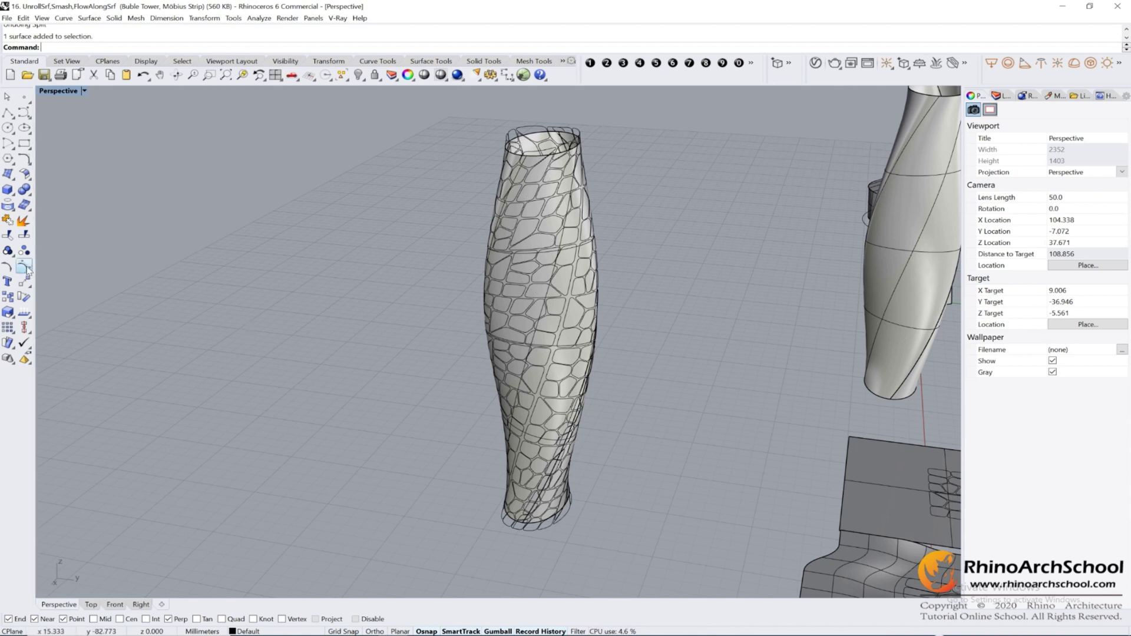
{"action": "left_click", "coordinate": [538, 176]}
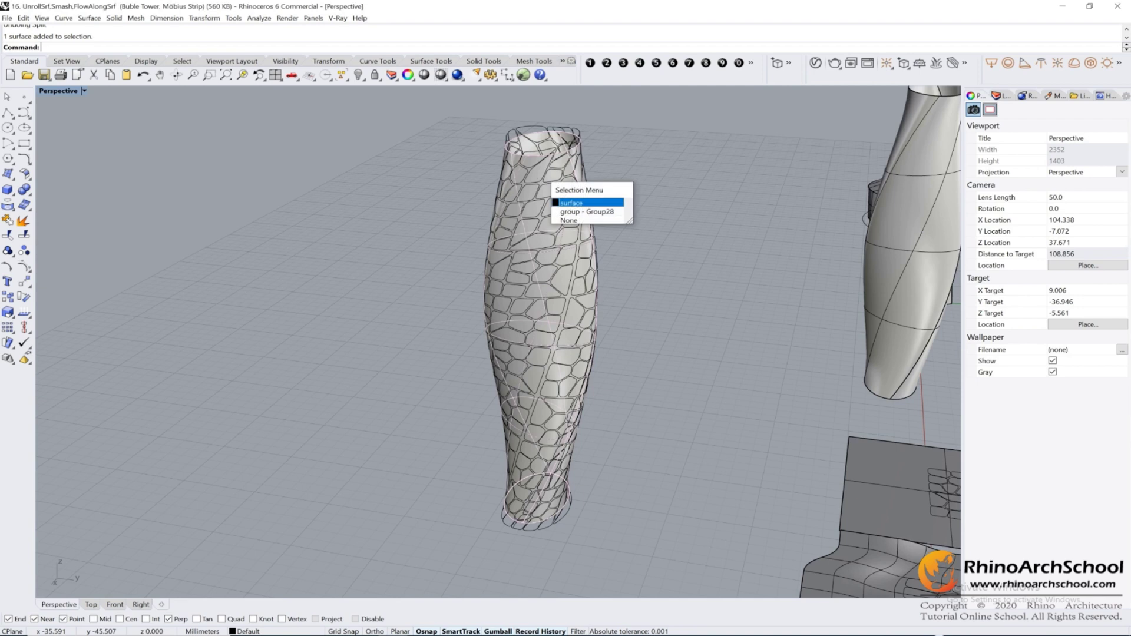
{"action": "left_click", "coordinate": [574, 202]}
{"action": "key", "text": "ctrl+c"}
{"action": "key", "text": "ctrl+v"}
{"action": "left_click", "coordinate": [569, 336]}
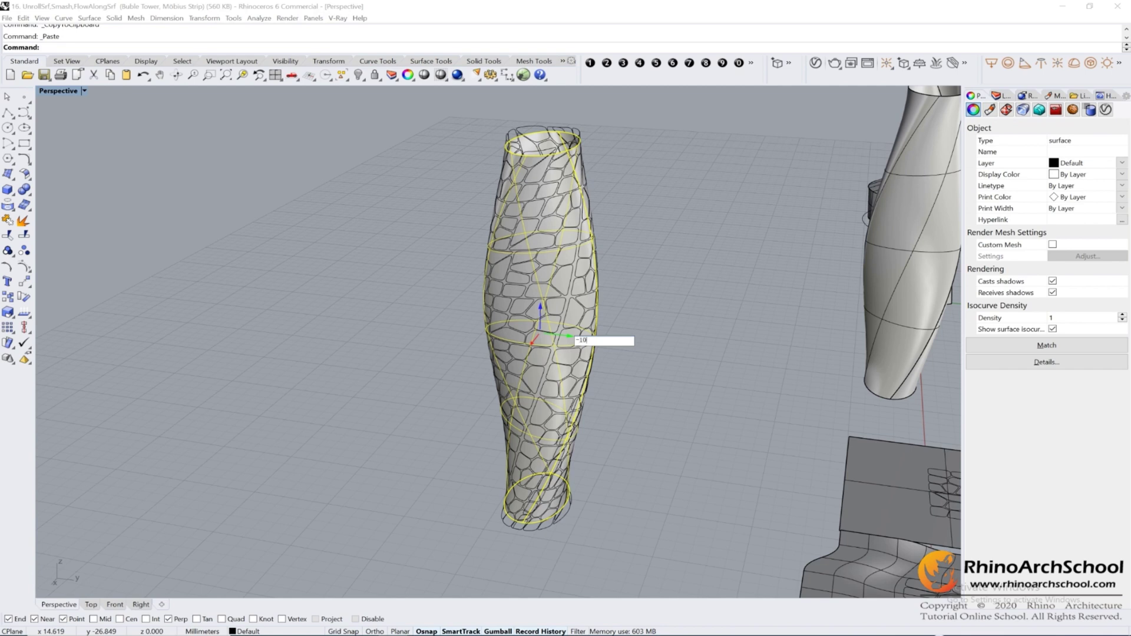
{"action": "key", "text": "Return"}
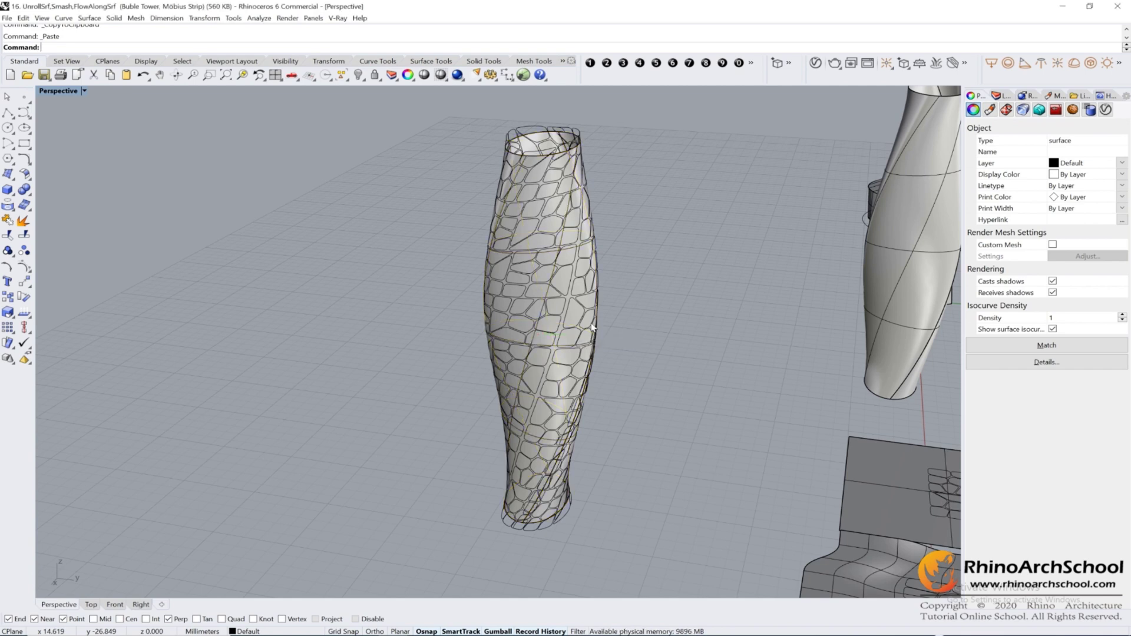
{"action": "scroll", "coordinate": [593, 328], "scroll_direction": "down", "scroll_amount": 5}
{"action": "scroll", "coordinate": [708, 368], "scroll_direction": "up", "scroll_amount": 10}
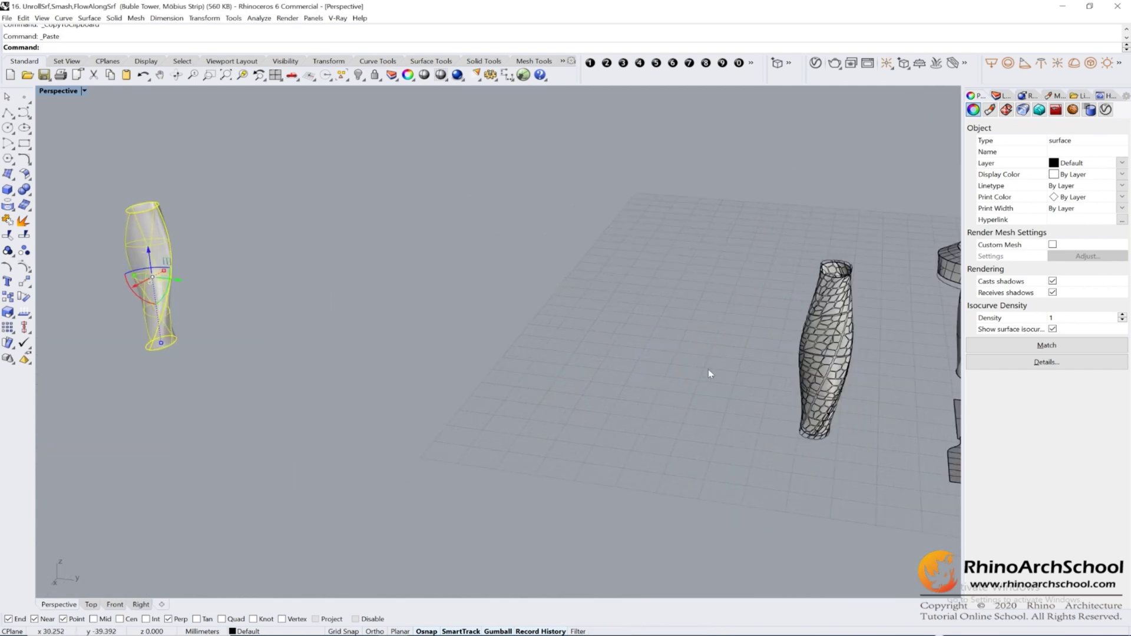
Split the patterned tower's surface using the flowed cell curves as cutting objects, with Shrink=No
{"action": "left_click", "coordinate": [545, 127]}
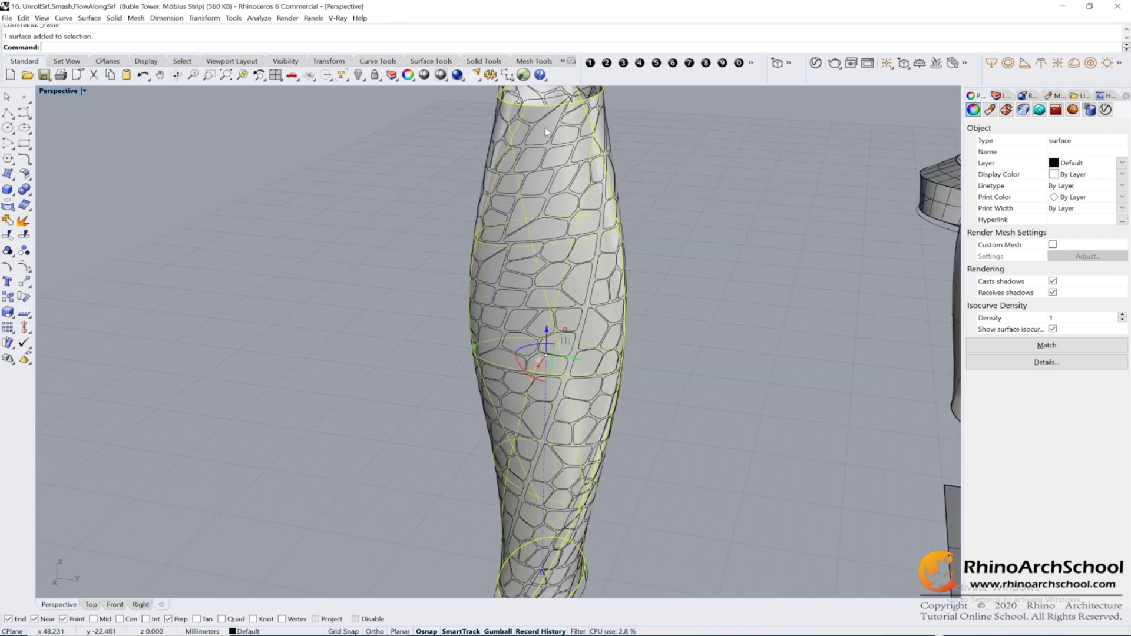
{"action": "key", "text": "Escape"}
{"action": "left_click", "coordinate": [24, 236]}
{"action": "scroll", "coordinate": [275, 211], "scroll_direction": "down", "scroll_amount": 3}
{"action": "scroll", "coordinate": [353, 188], "scroll_direction": "up", "scroll_amount": 3}
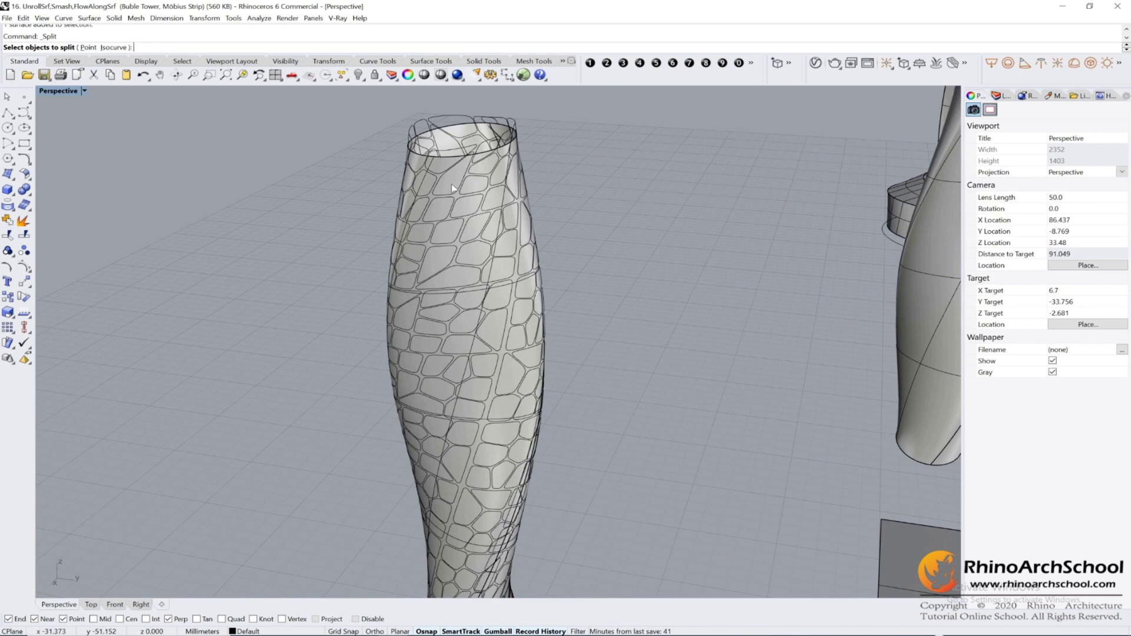
{"action": "left_click", "coordinate": [449, 186]}
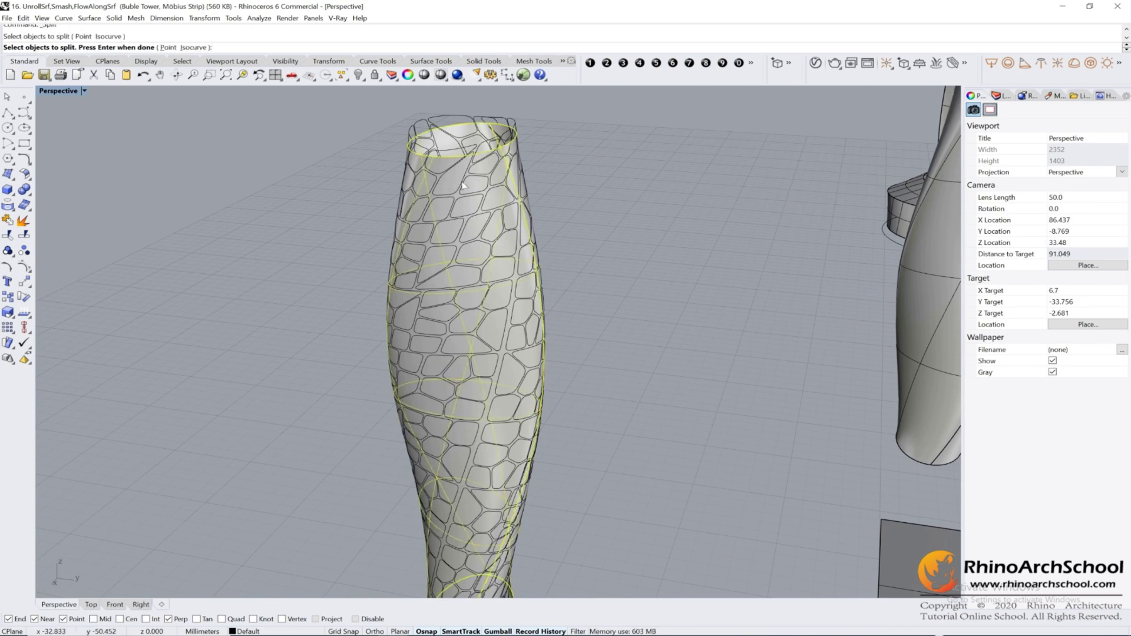
{"action": "key", "text": "Return"}
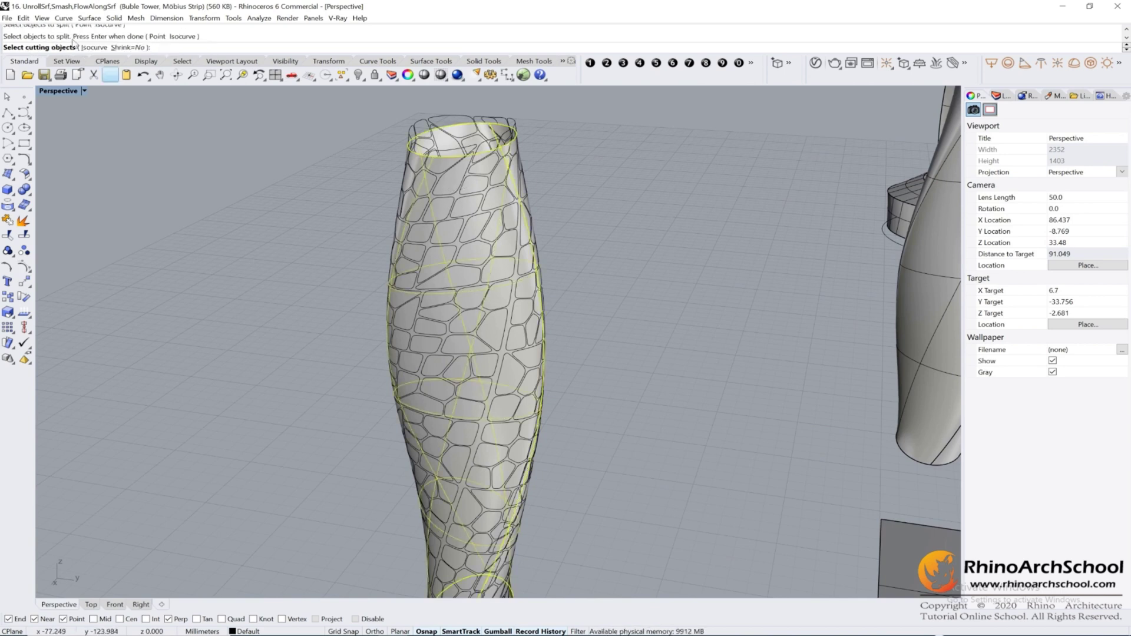
{"action": "left_click", "coordinate": [431, 124]}
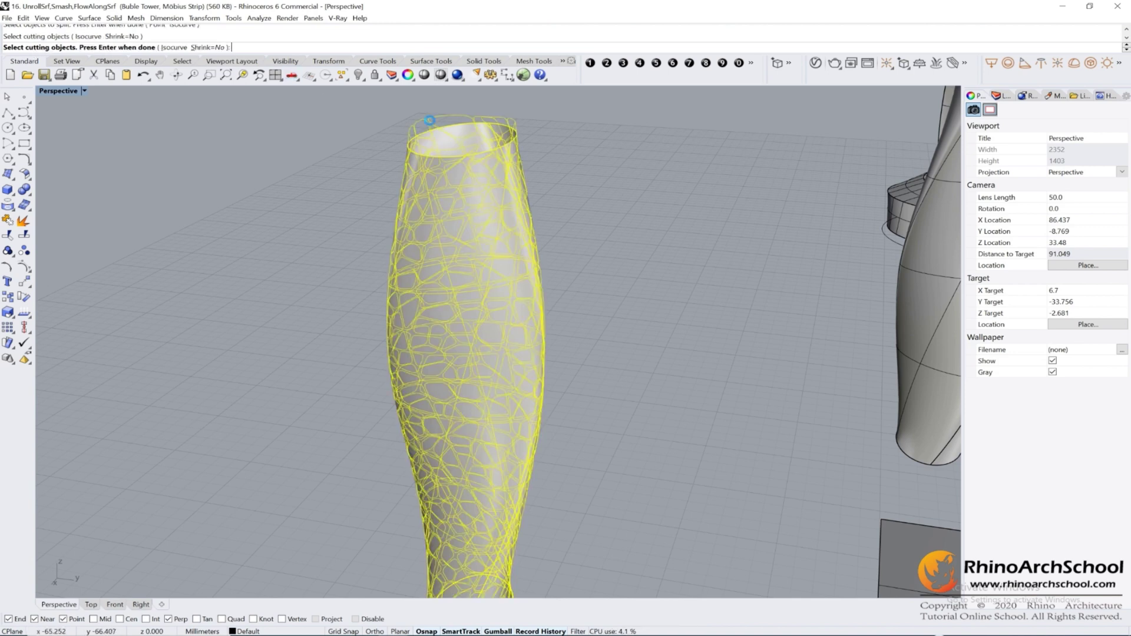
{"action": "key", "text": "Return"}
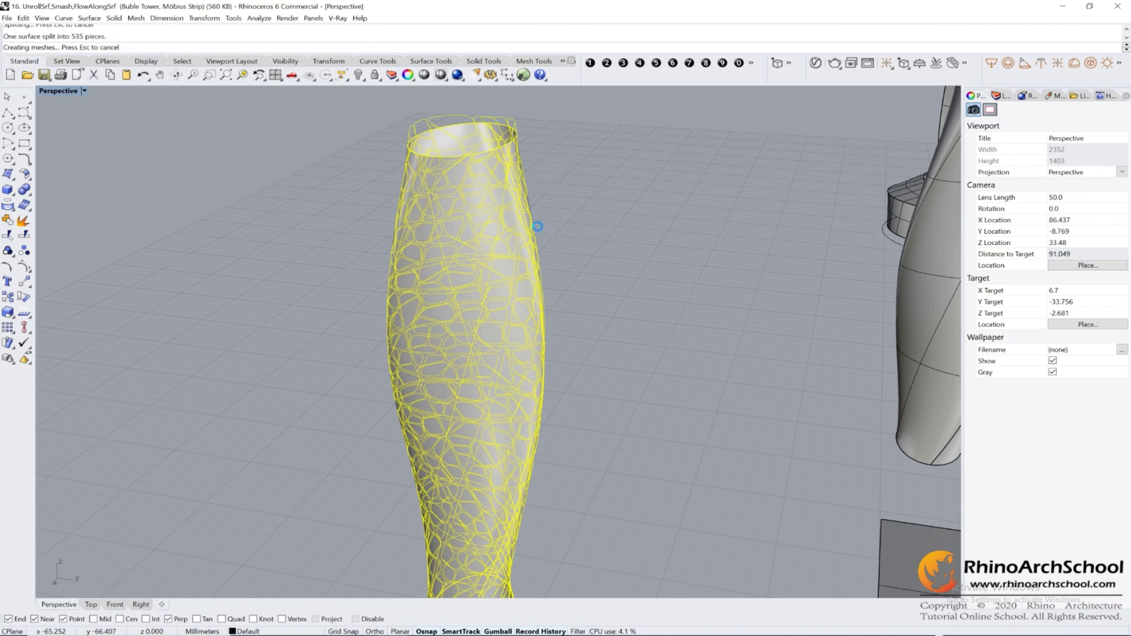
Hide the grouped cell curves on the split tower
{"action": "left_click", "coordinate": [582, 361]}
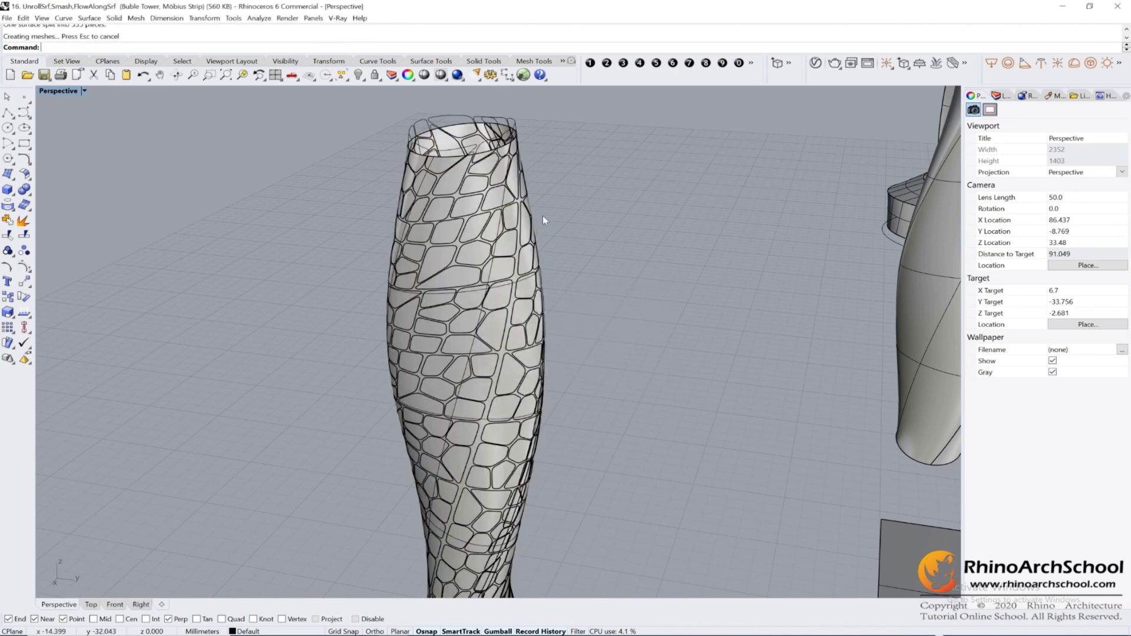
{"action": "left_click", "coordinate": [456, 117]}
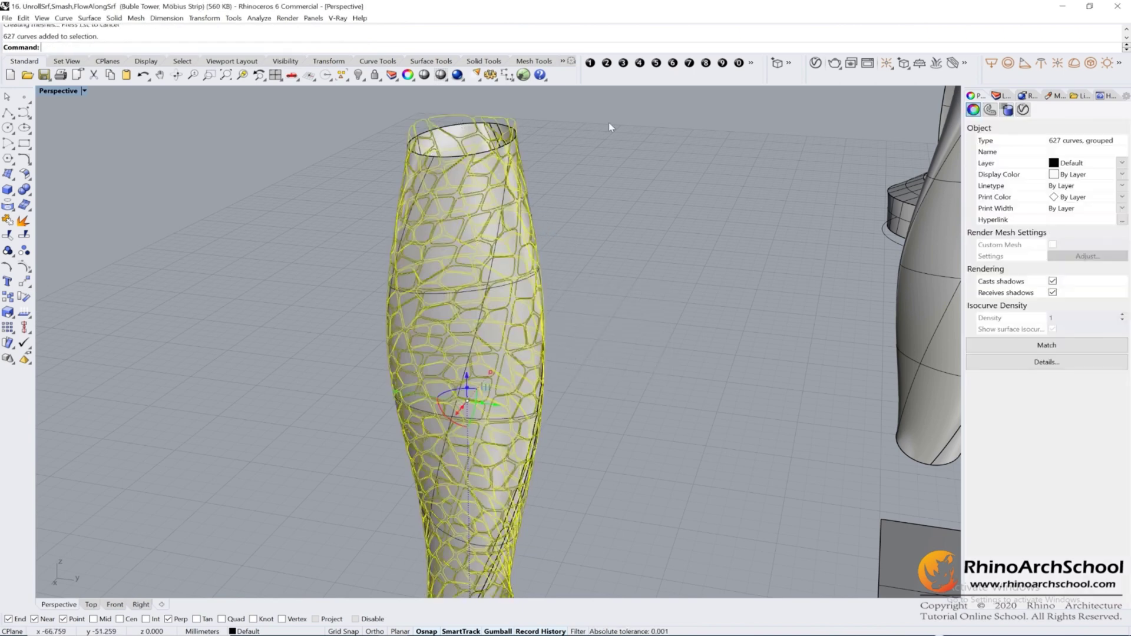
{"action": "left_click", "coordinate": [359, 76]}
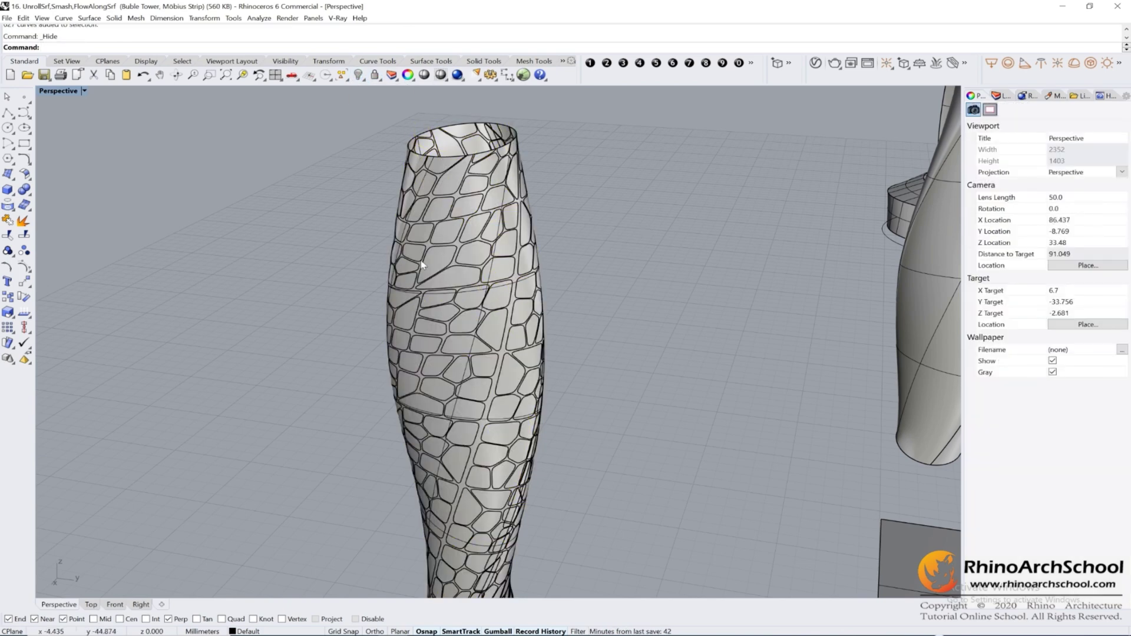
Thicken the trimmed lattice surface between the tower's cells with OffsetSrf at distance 0.2 and Solid=Yes
{"action": "scroll", "coordinate": [464, 243], "scroll_direction": "up", "scroll_amount": 7}
{"action": "scroll", "coordinate": [465, 243], "scroll_direction": "down", "scroll_amount": 3}
{"action": "left_click", "coordinate": [451, 186]}
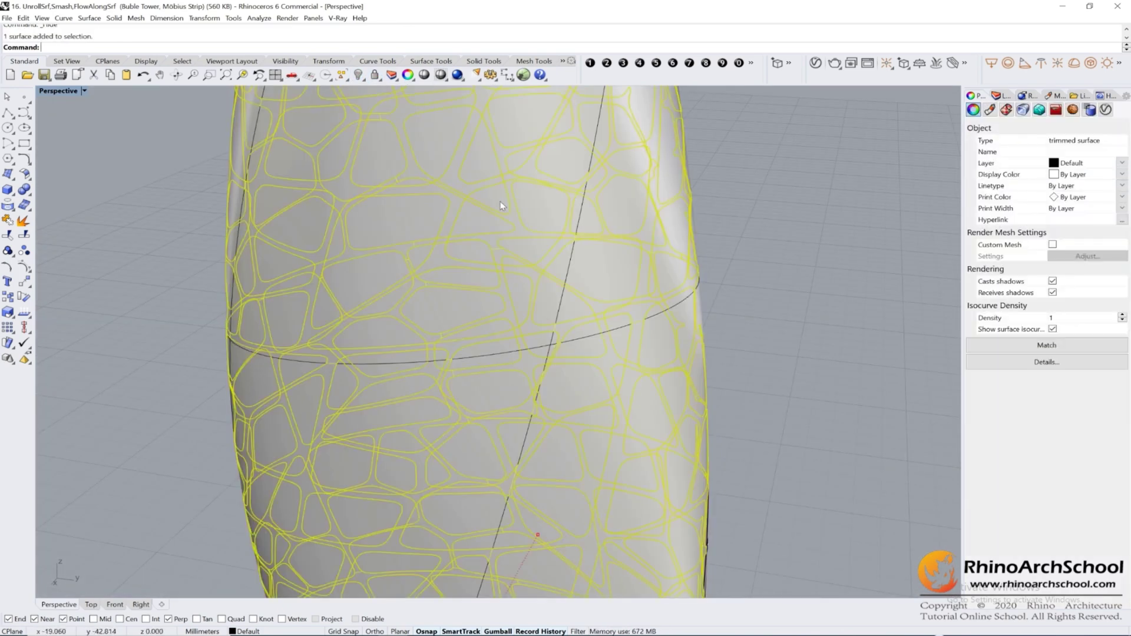
{"action": "scroll", "coordinate": [501, 205], "scroll_direction": "down", "scroll_amount": 6}
{"action": "type", "text": "OffsetSrf"}
{"action": "key", "text": "Return"}
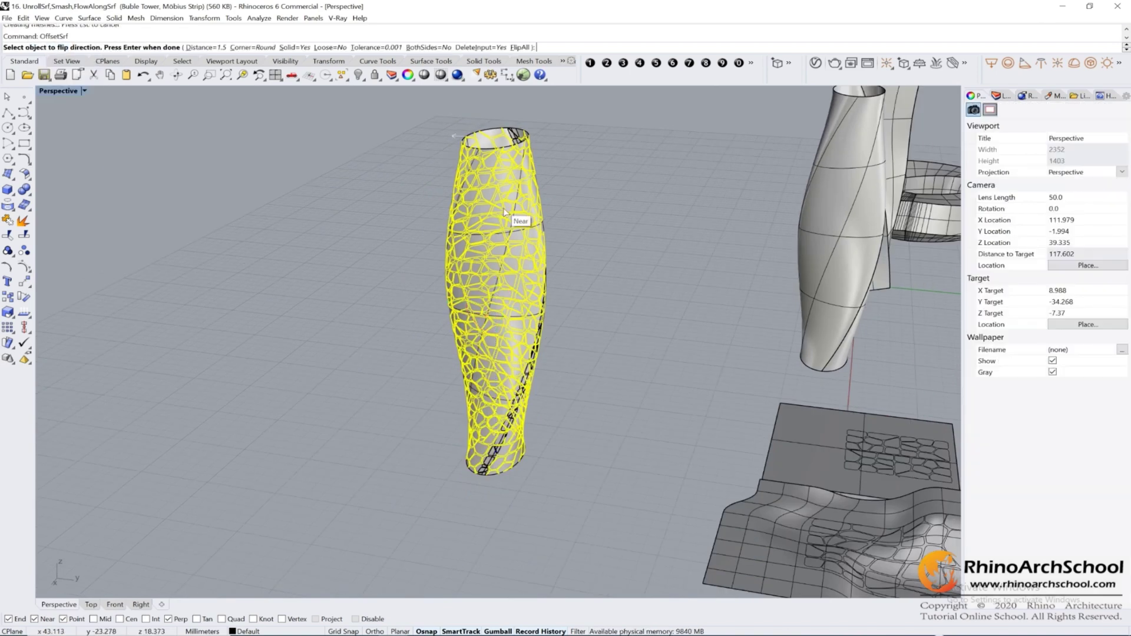
{"action": "type", "text": "0.2"}
{"action": "key", "text": "Return"}
{"action": "key", "text": "Return"}
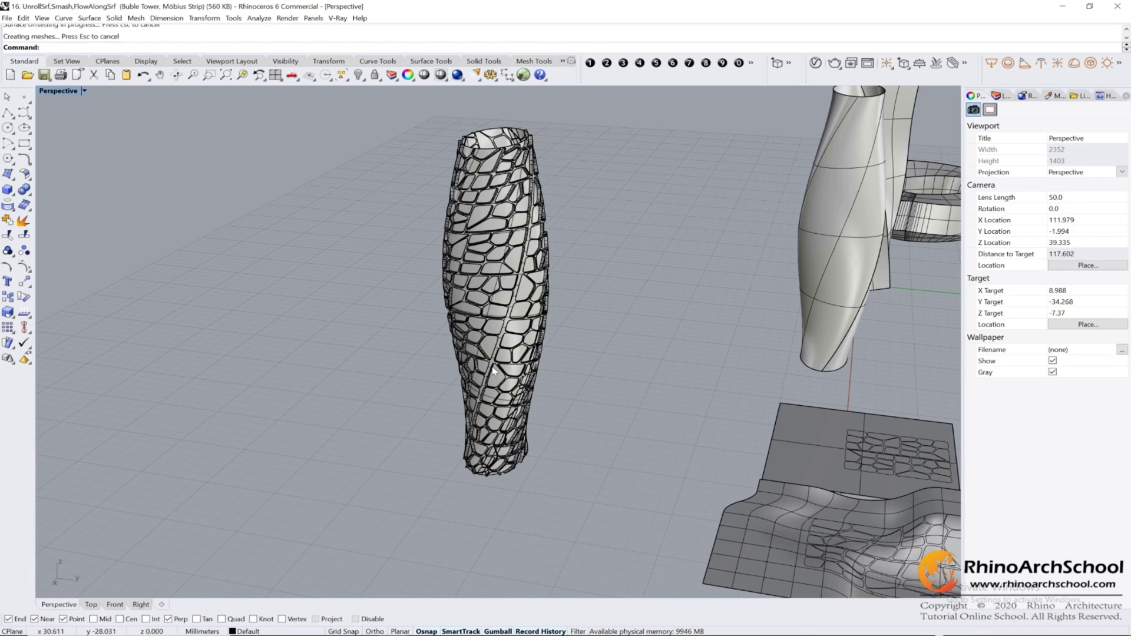
Move the thickened lattice polysurface -100 along the Y axis onto the duplicated tower surface
{"action": "scroll", "coordinate": [510, 309], "scroll_direction": "up", "scroll_amount": 3}
{"action": "scroll", "coordinate": [510, 309], "scroll_direction": "up", "scroll_amount": 2}
{"action": "left_click", "coordinate": [515, 295]}
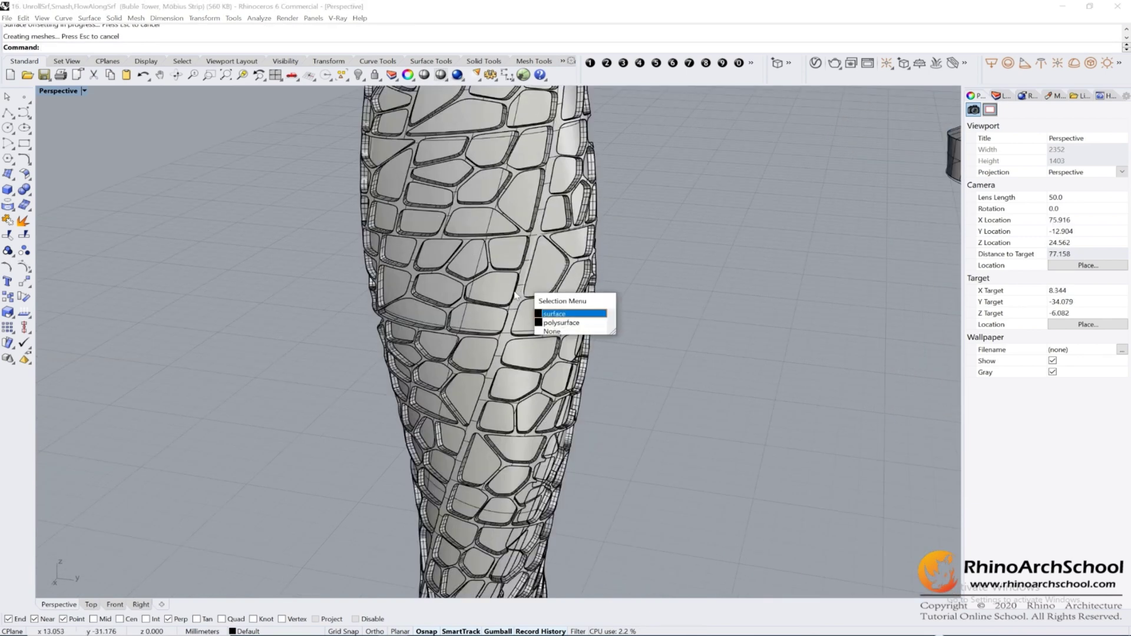
{"action": "left_click", "coordinate": [469, 273]}
{"action": "left_click", "coordinate": [441, 269]}
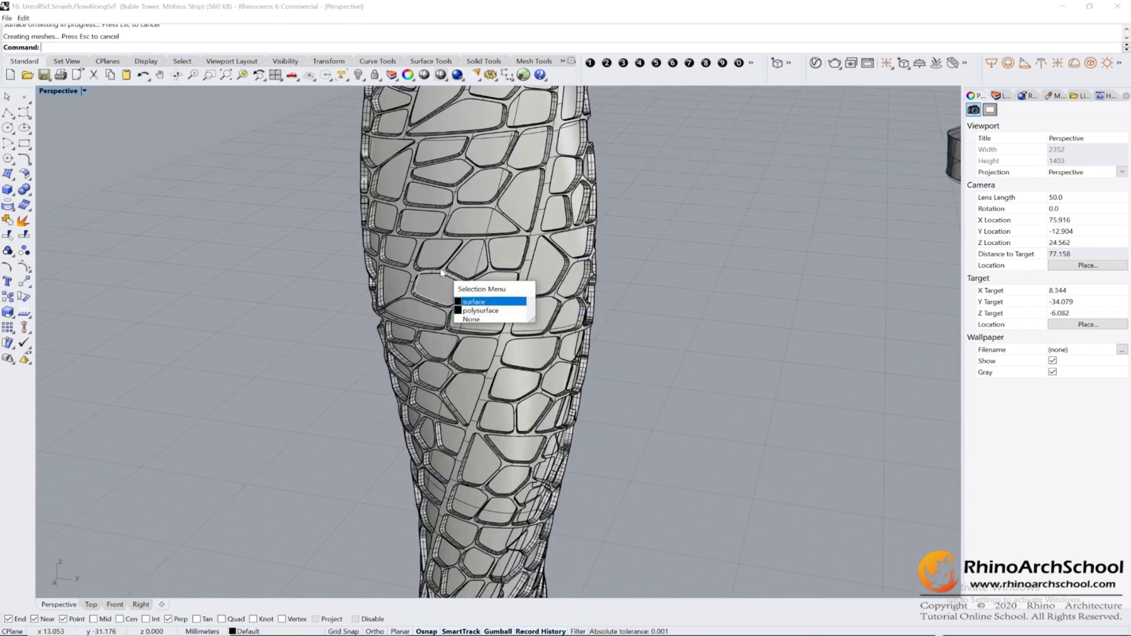
{"action": "left_click", "coordinate": [440, 269]}
{"action": "left_click", "coordinate": [513, 311]}
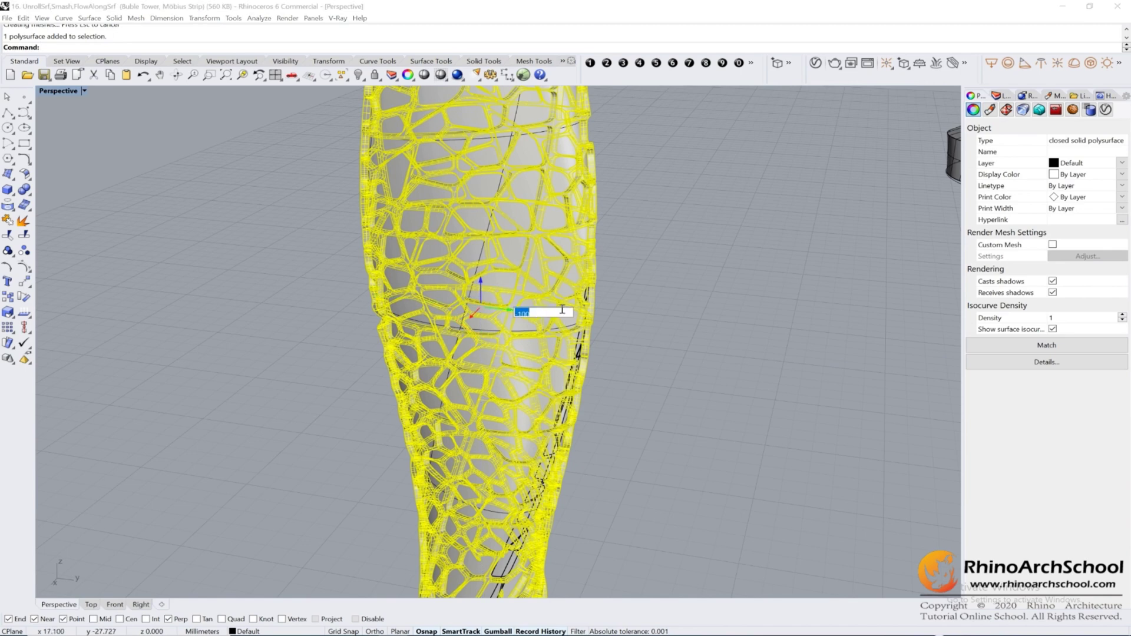
{"action": "key", "text": "Return"}
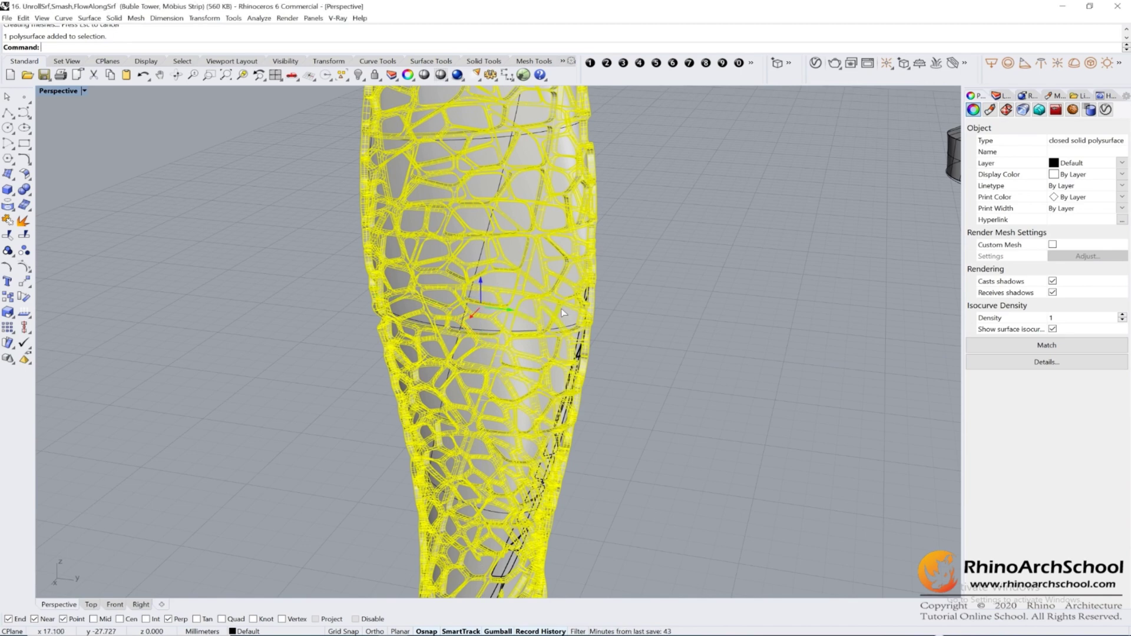
{"action": "scroll", "coordinate": [562, 308], "scroll_direction": "down", "scroll_amount": 20}
{"action": "right_click_drag", "start_coordinate": [359, 356], "coordinate": [366, 379]}
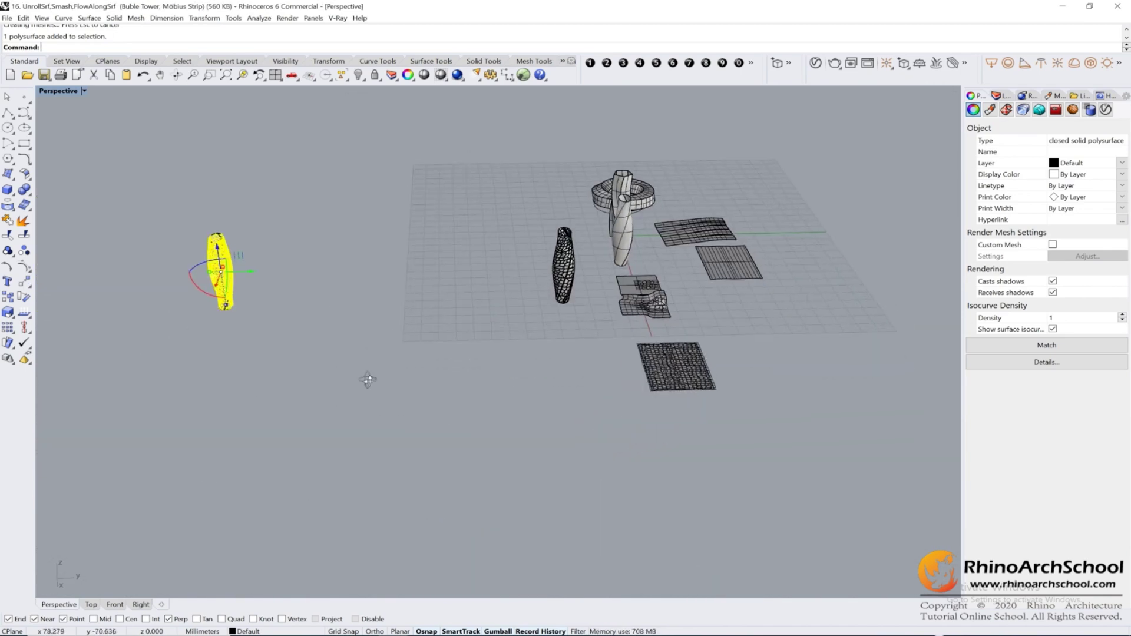
Select the tower surface inside the thickened lattice and create a new layer named 1
{"action": "scroll", "coordinate": [227, 292], "scroll_direction": "up", "scroll_amount": 15}
{"action": "right_click_drag", "start_coordinate": [209, 352], "coordinate": [413, 430], "text": "shift"}
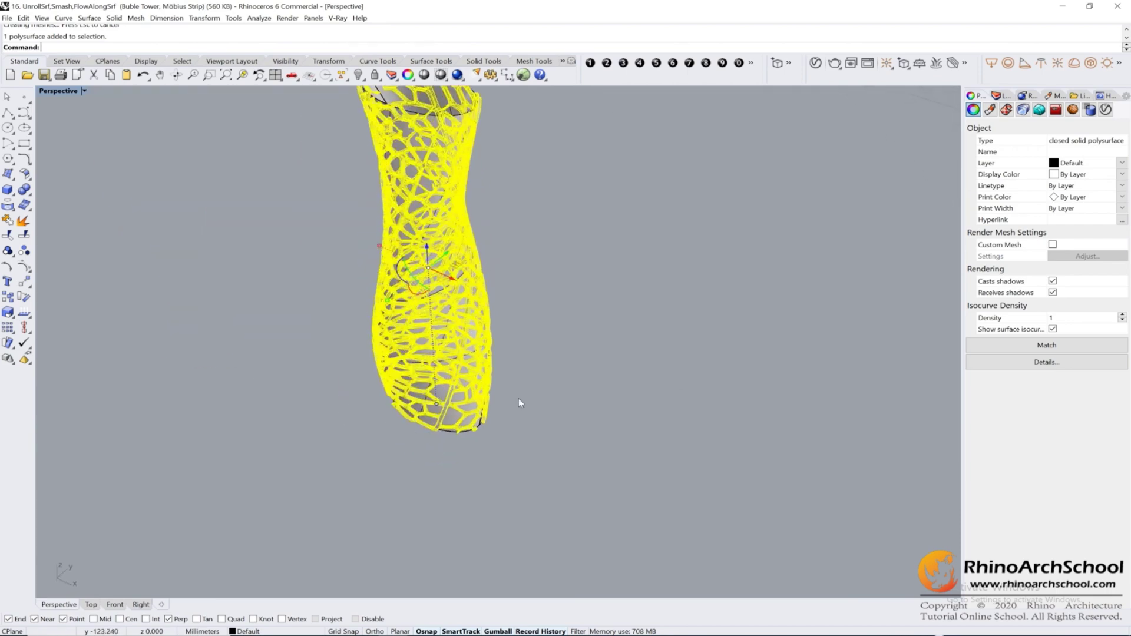
{"action": "left_click", "coordinate": [522, 383]}
{"action": "right_click_drag", "start_coordinate": [523, 383], "coordinate": [503, 416]}
{"action": "scroll", "coordinate": [502, 419], "scroll_direction": "up", "scroll_amount": 3}
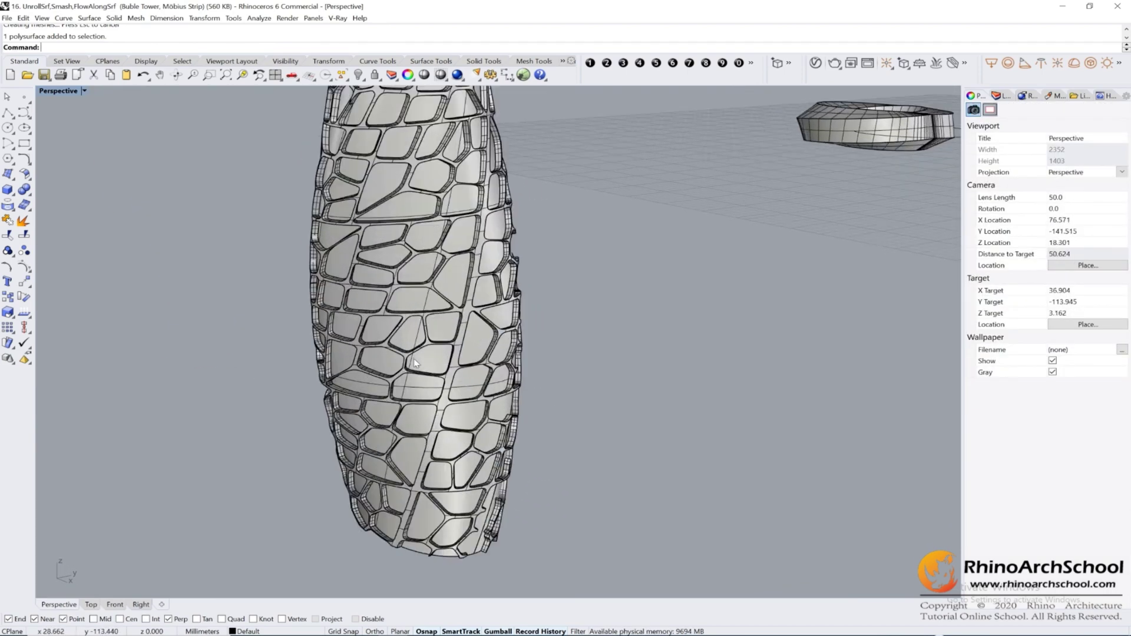
{"action": "left_click", "coordinate": [416, 363]}
{"action": "left_click", "coordinate": [999, 96]}
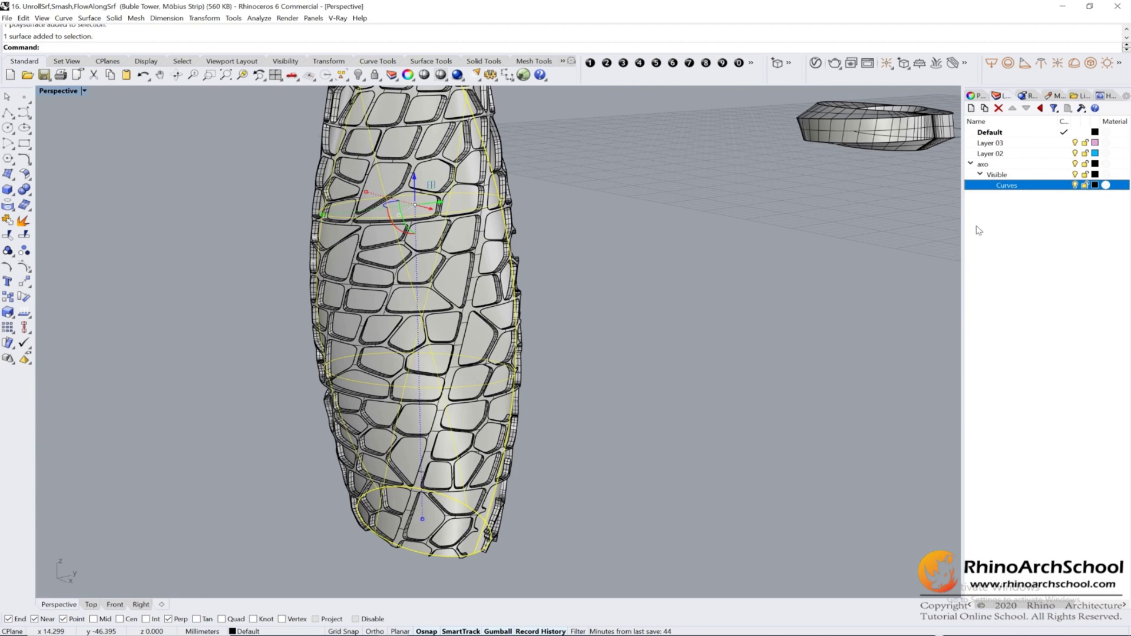
{"action": "right_click", "coordinate": [988, 227]}
{"action": "left_click", "coordinate": [1014, 228]}
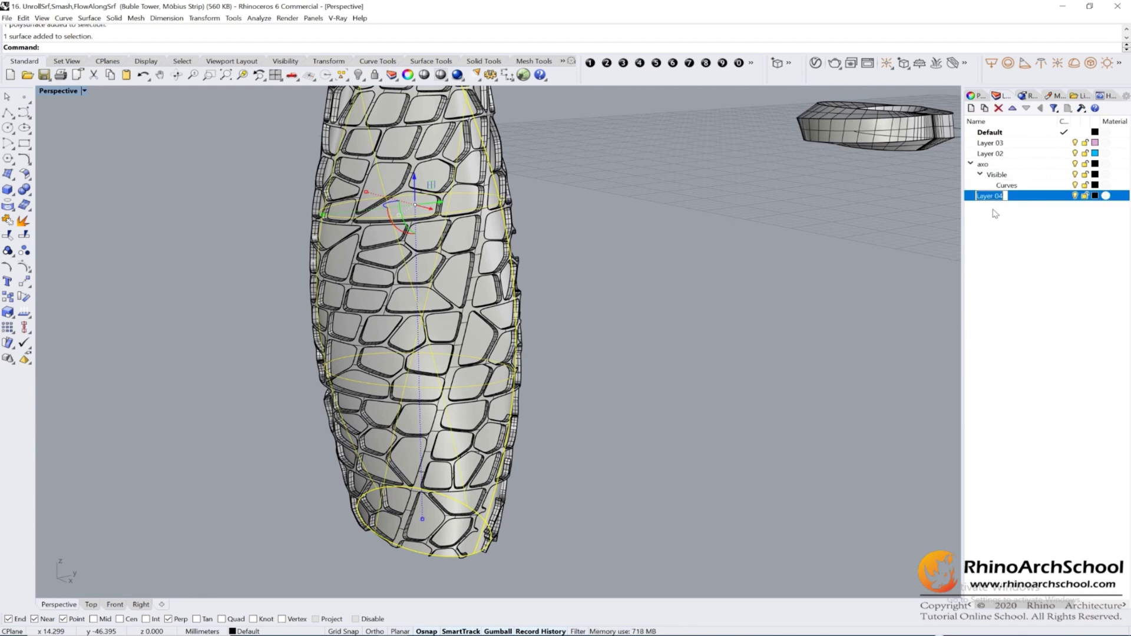
{"action": "type", "text": "1"}
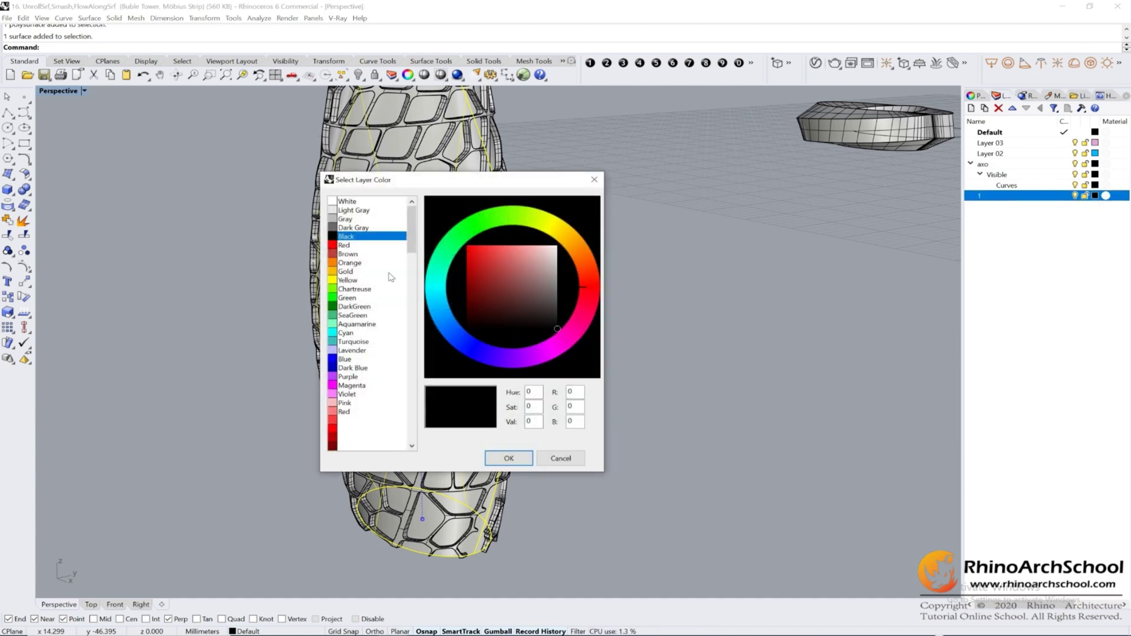
Set layer 1's colour to Lavender and change the inner tower surface to that layer
{"action": "left_click", "coordinate": [348, 351]}
{"action": "left_click", "coordinate": [512, 458]}
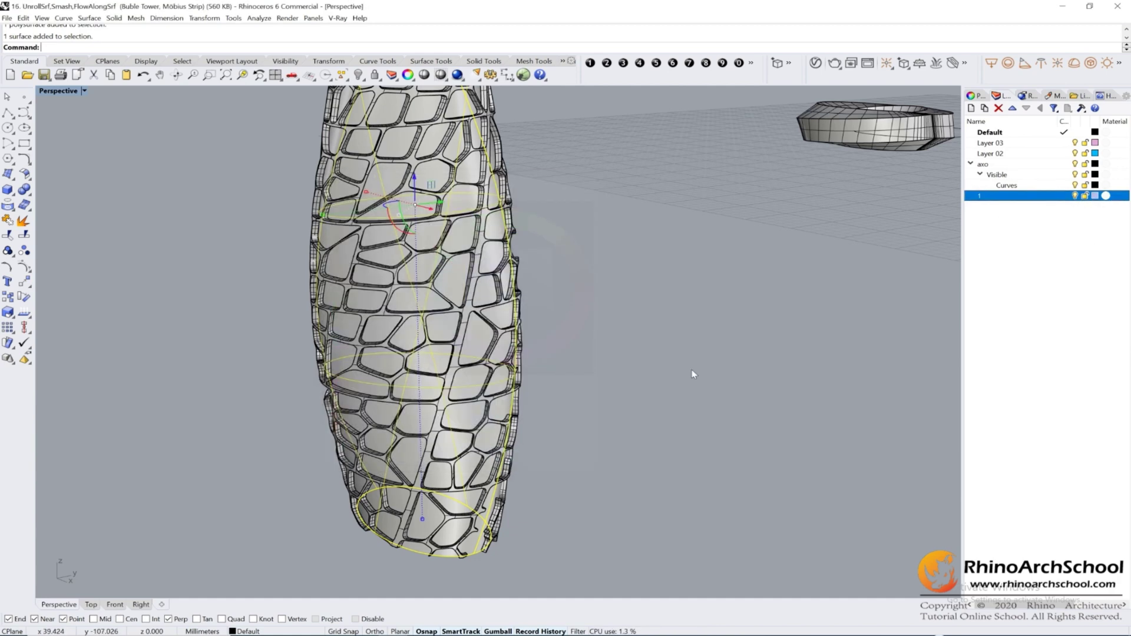
{"action": "right_click", "coordinate": [1004, 199]}
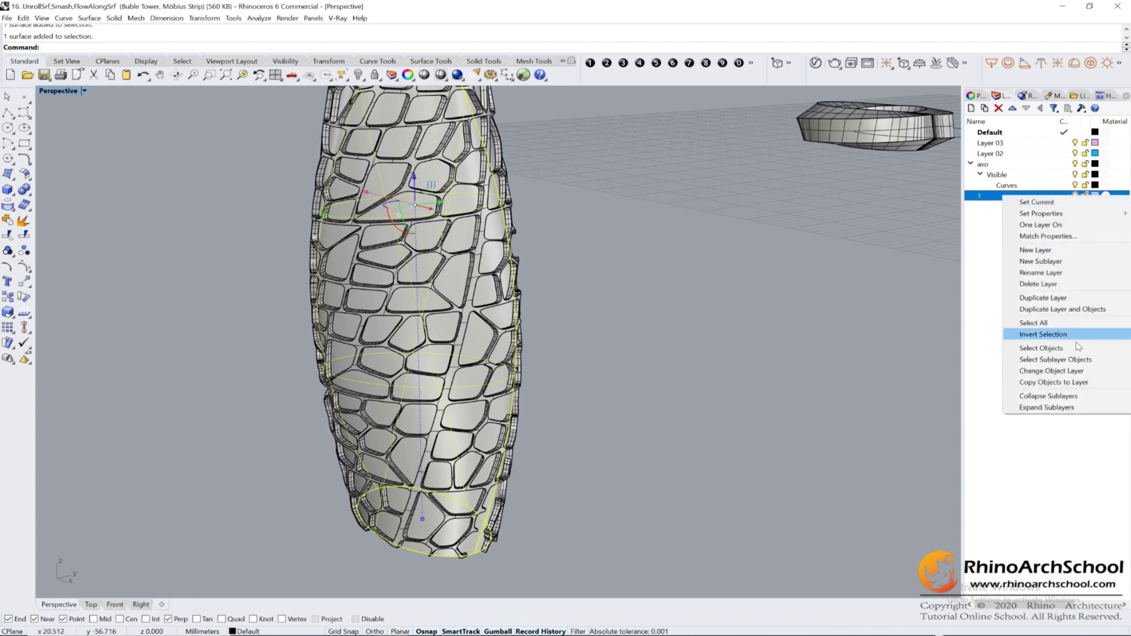
{"action": "left_click", "coordinate": [1075, 380]}
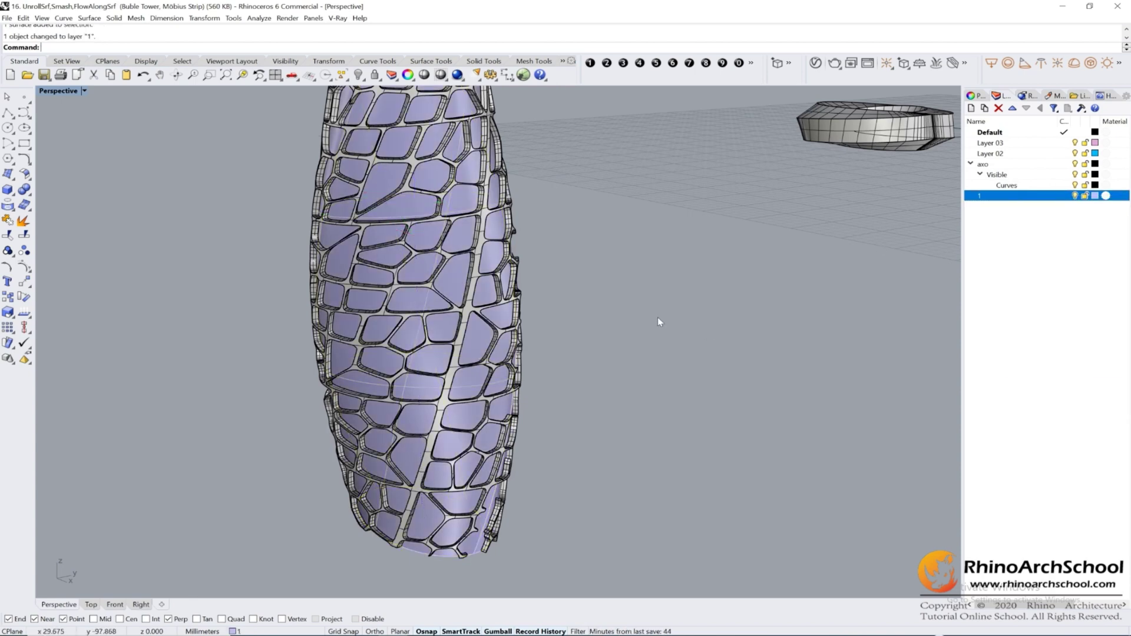
Examine the lattice facade against the coloured inner tower surface up close, along with the rest of the scene
{"action": "scroll", "coordinate": [657, 317], "scroll_direction": "down", "scroll_amount": 5}
{"action": "right_click_drag", "start_coordinate": [629, 271], "coordinate": [709, 366], "text": "shift"}
{"action": "scroll", "coordinate": [409, 341], "scroll_direction": "up", "scroll_amount": 5}
{"action": "right_click_drag", "start_coordinate": [462, 330], "coordinate": [760, 411], "text": "shift"}
{"action": "scroll", "coordinate": [833, 409], "scroll_direction": "up", "scroll_amount": 5}
{"action": "right_click_drag", "start_coordinate": [838, 409], "coordinate": [848, 343], "text": "shift"}
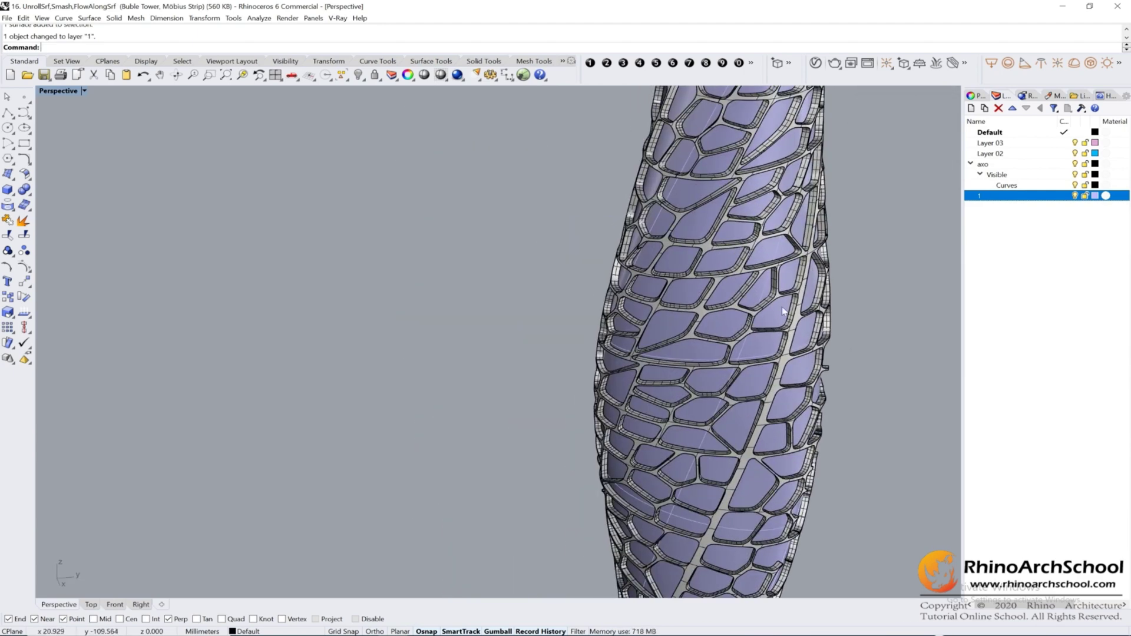
{"action": "scroll", "coordinate": [652, 375], "scroll_direction": "down", "scroll_amount": 8}
{"action": "scroll", "coordinate": [652, 375], "scroll_direction": "up", "scroll_amount": 8}
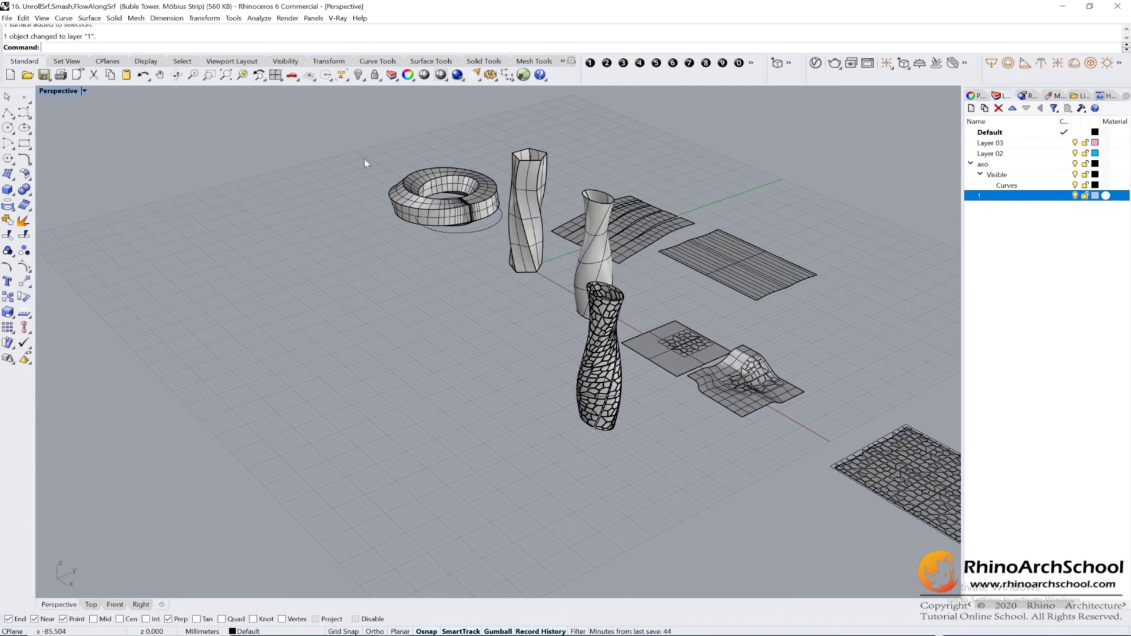
Float the Deformation tool palette beside the ring and move text dot 1 next to its first tool
{"action": "left_click", "coordinate": [452, 206]}
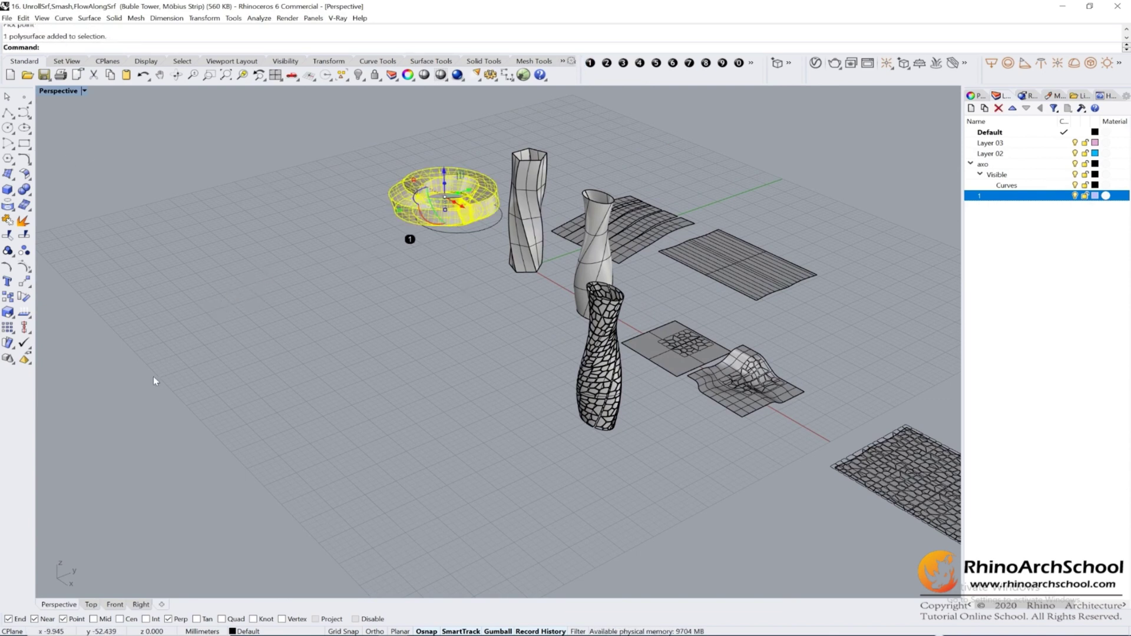
{"action": "left_click", "coordinate": [16, 350]}
{"action": "left_click_drag", "start_coordinate": [27, 337], "coordinate": [348, 206]}
{"action": "left_click_drag", "start_coordinate": [415, 239], "coordinate": [285, 221]}
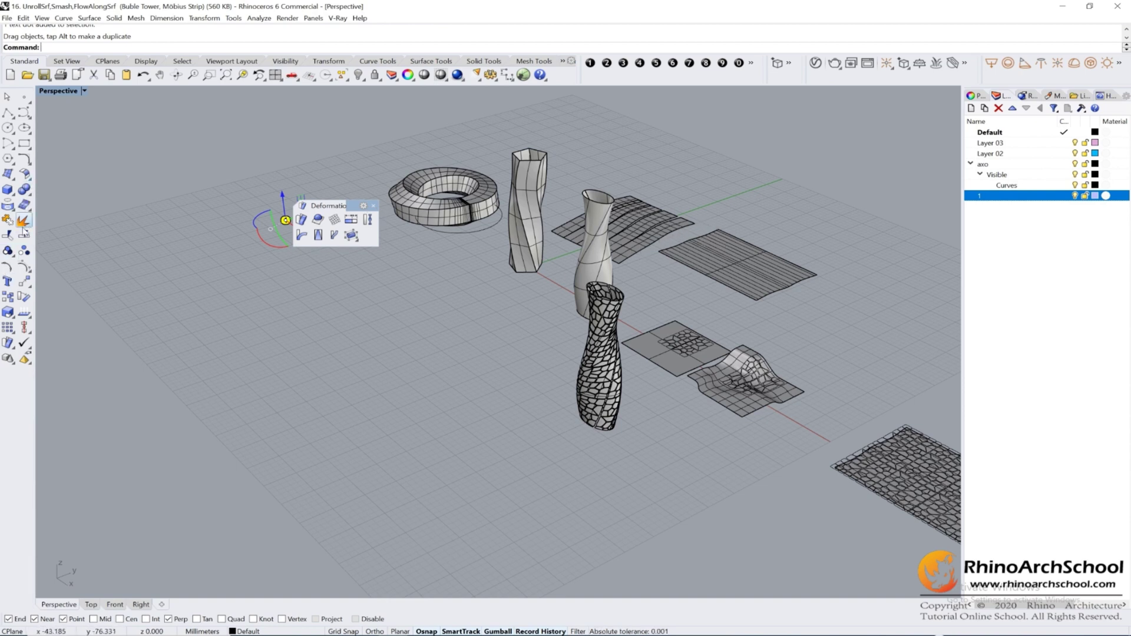
Float the Surface Tools palette above the flattened surfaces and place text dot 2 just below it
{"action": "left_click", "coordinate": [28, 178]}
{"action": "left_click_drag", "start_coordinate": [92, 169], "coordinate": [783, 115]}
{"action": "left_click", "coordinate": [607, 62]}
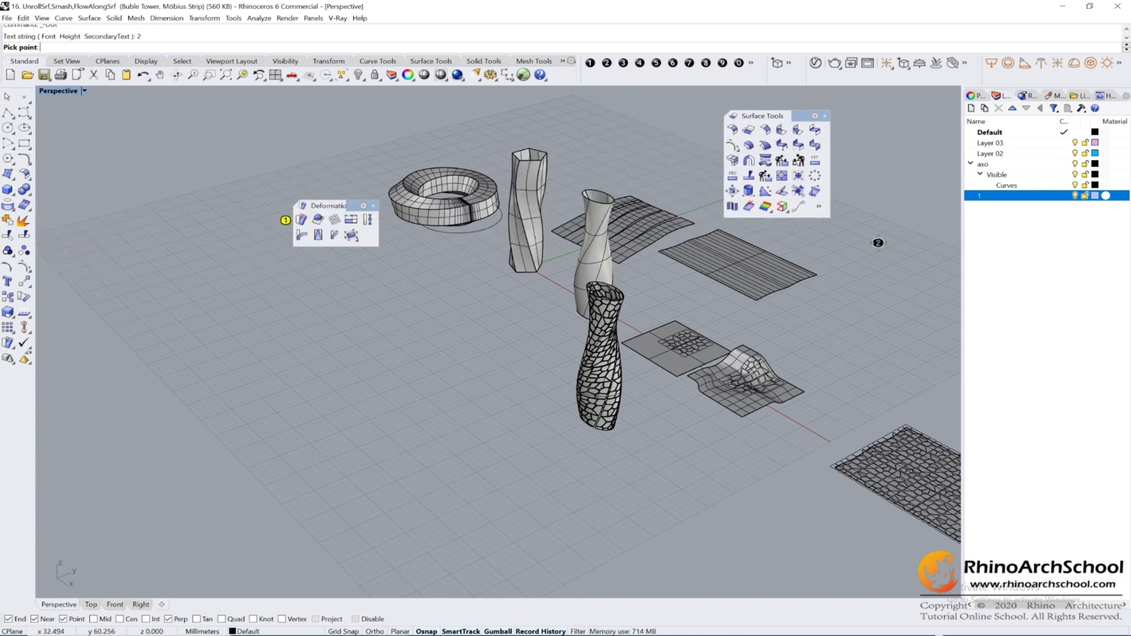
{"action": "left_click", "coordinate": [782, 223]}
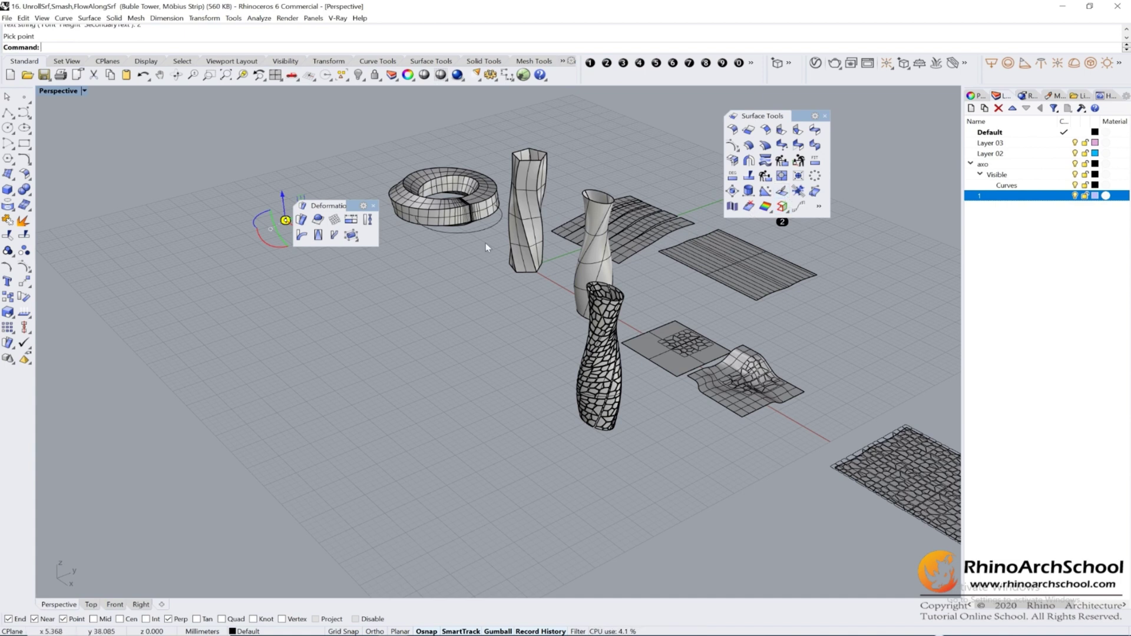
Place text dot 3 beside dot 2 below the Surface Tools palette, and text dot 4 beside the docked main tools
{"action": "key", "text": "Return"}
{"action": "left_click", "coordinate": [623, 63]}
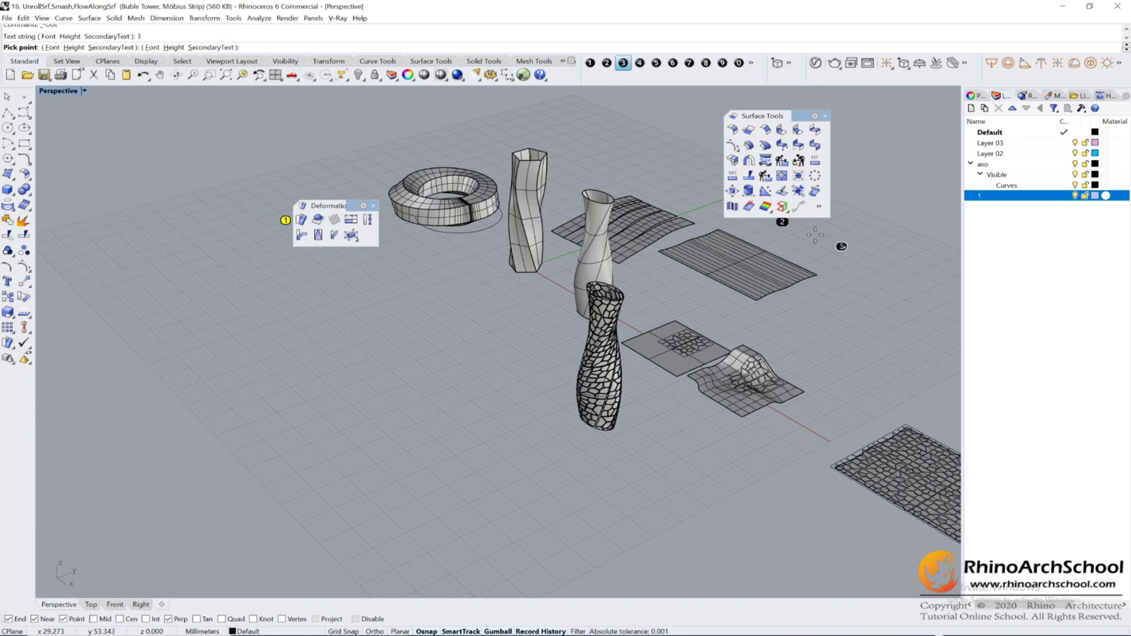
{"action": "left_click", "coordinate": [799, 224]}
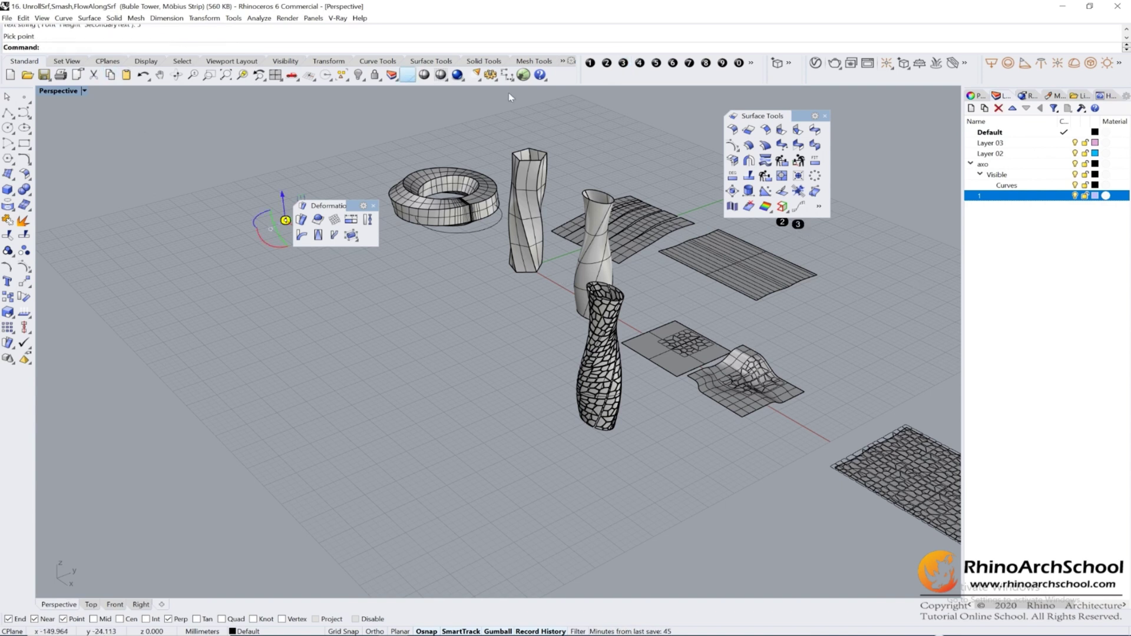
{"action": "left_click", "coordinate": [640, 63]}
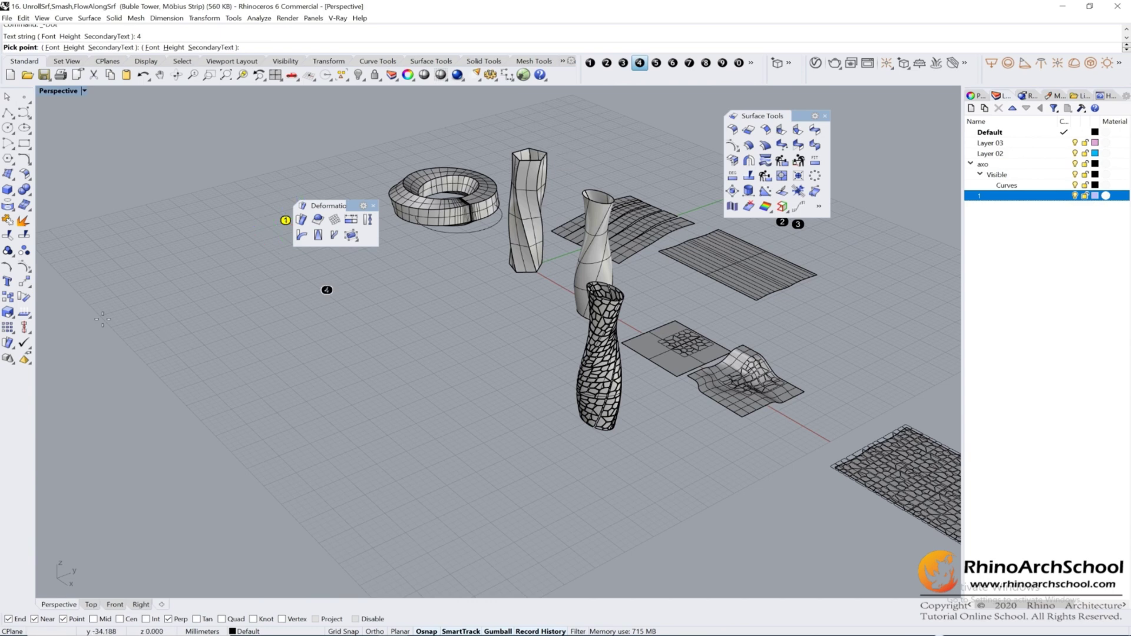
{"action": "left_click", "coordinate": [42, 349]}
{"action": "scroll", "coordinate": [670, 451], "scroll_direction": "down", "scroll_amount": 5}
{"action": "right_click_drag", "start_coordinate": [669, 451], "coordinate": [294, 430]}
{"action": "scroll", "coordinate": [165, 371], "scroll_direction": "up", "scroll_amount": 7}
{"action": "left_click_drag", "start_coordinate": [249, 397], "coordinate": [179, 348]}
{"action": "right_click_drag", "start_coordinate": [227, 399], "coordinate": [335, 458], "text": "shift"}
{"action": "left_click", "coordinate": [334, 459]}
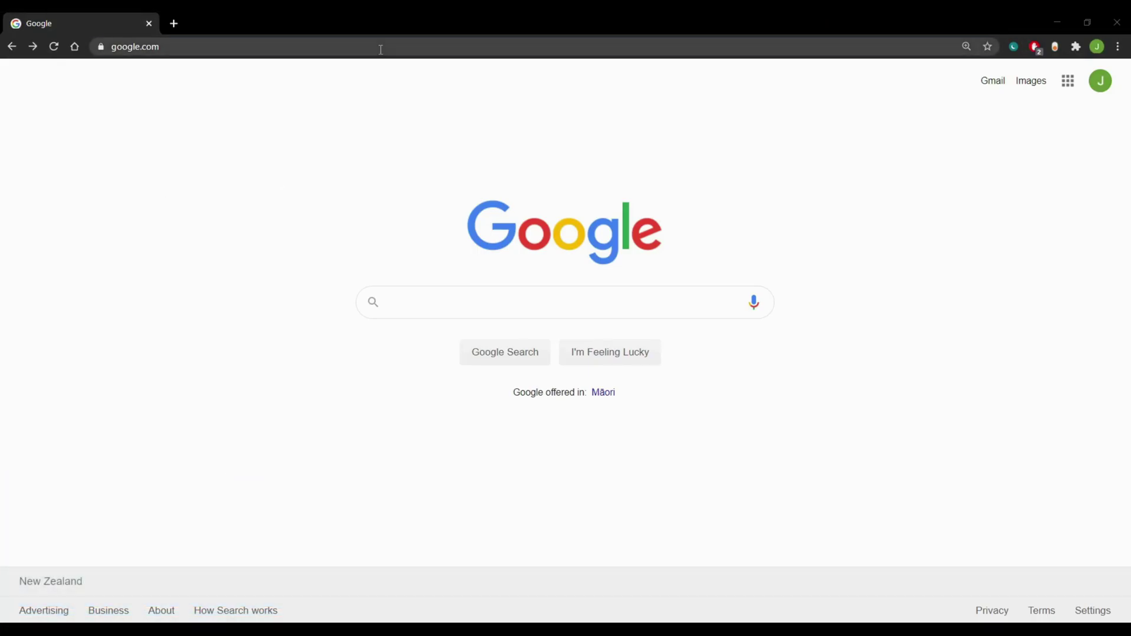
Switch to the Chrome browser, open rhinoarchschool.com and go to its Recommended Courses
{"action": "left_click", "coordinate": [381, 50]}
{"action": "type", "text": "rhinoarchsch"}
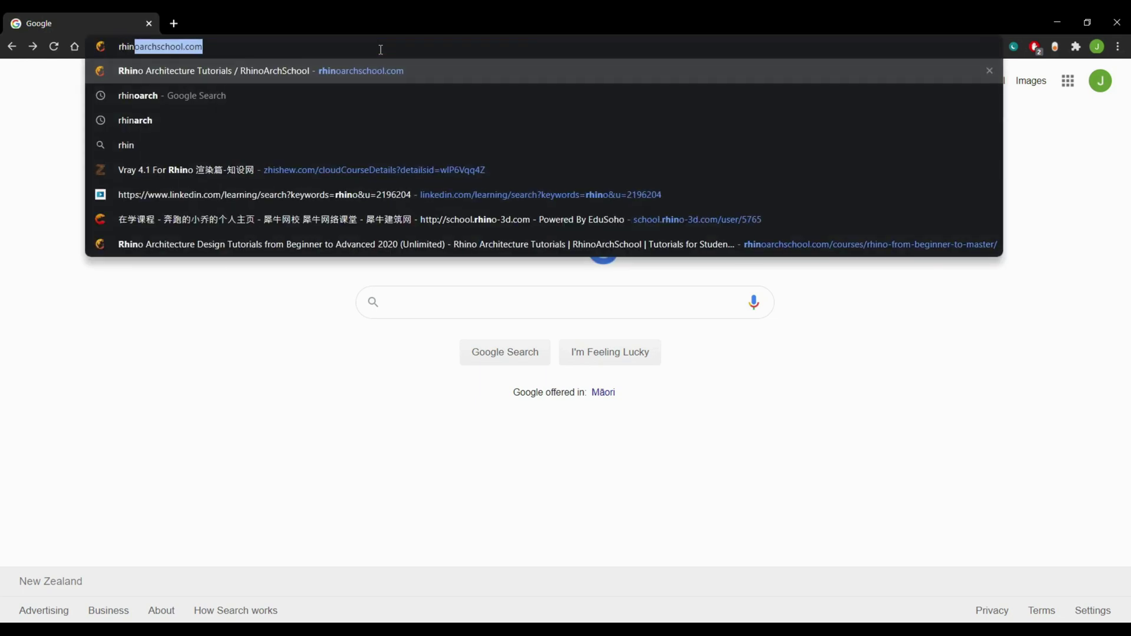
{"action": "key", "text": "Return"}
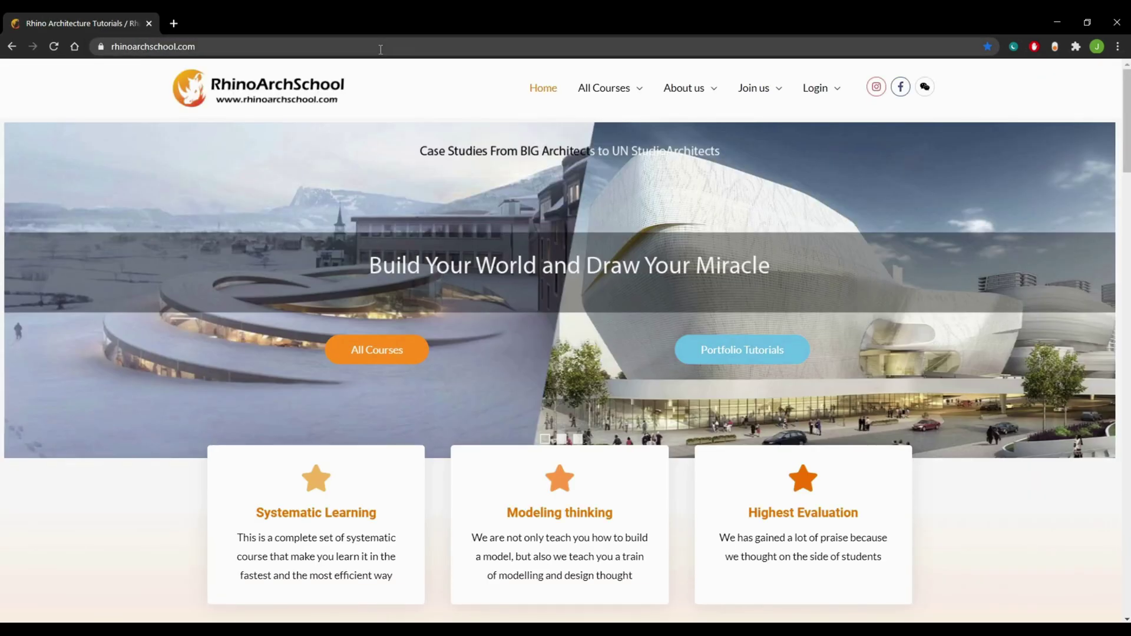
{"action": "scroll", "coordinate": [556, 279], "scroll_direction": "down", "scroll_amount": 5}
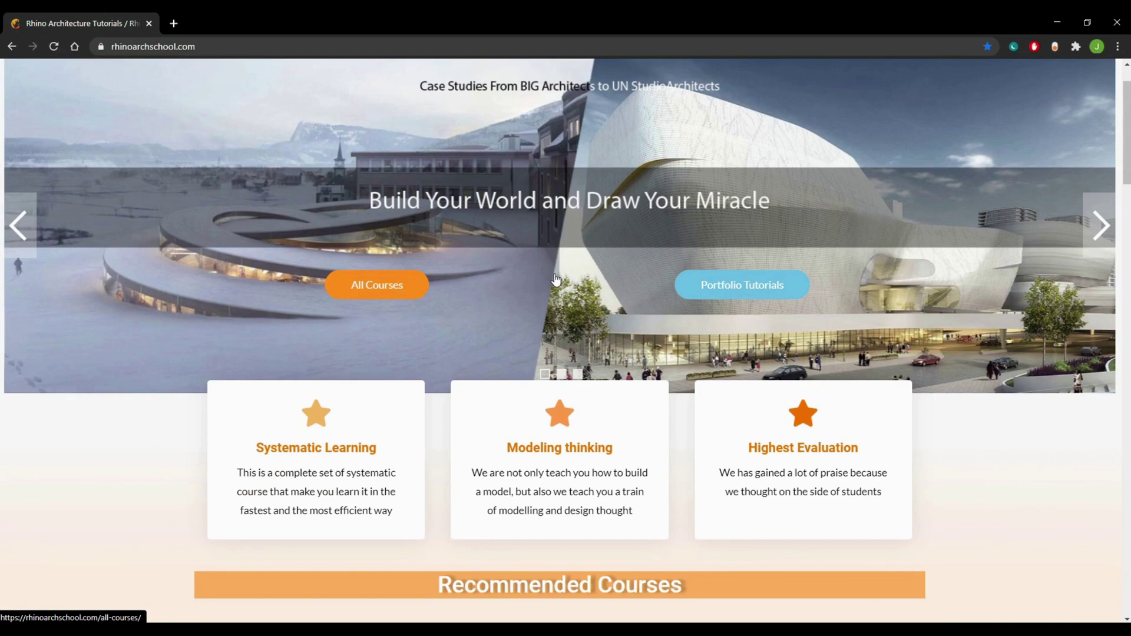
{"action": "scroll", "coordinate": [556, 279], "scroll_direction": "down", "scroll_amount": 5}
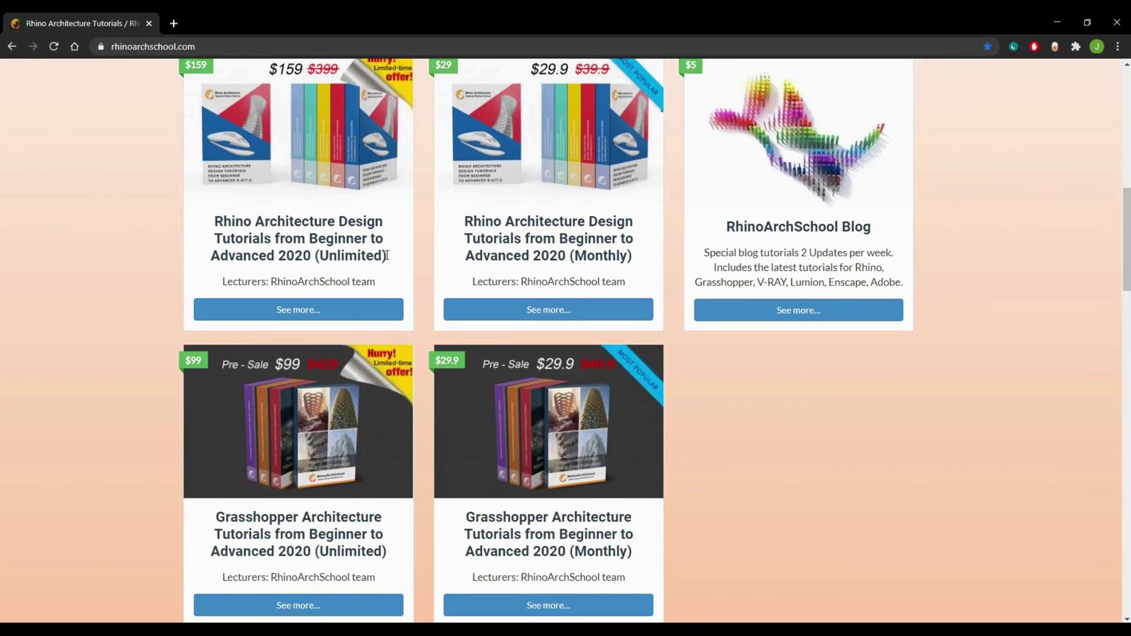
Compare the Unlimited and Monthly Rhino course titles, and open the details of the Unlimited Rhino Architecture Design Tutorials course
{"action": "left_click_drag", "start_coordinate": [387, 256], "coordinate": [317, 257]}
{"action": "left_click", "coordinate": [623, 253]}
{"action": "left_click_drag", "start_coordinate": [636, 257], "coordinate": [572, 257]}
{"action": "left_click", "coordinate": [527, 241]}
{"action": "scroll", "coordinate": [537, 261], "scroll_direction": "down", "scroll_amount": 1}
{"action": "scroll", "coordinate": [481, 263], "scroll_direction": "up", "scroll_amount": 1}
{"action": "left_click", "coordinate": [351, 311]}
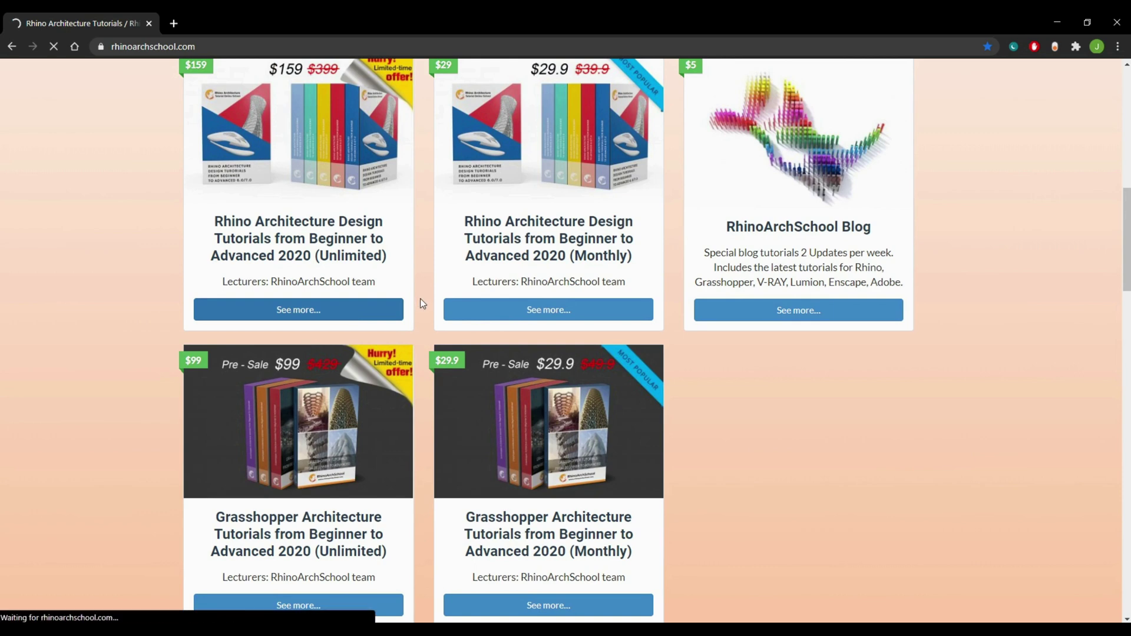
Look through the course's content list and material download information
{"action": "scroll", "coordinate": [456, 341], "scroll_direction": "down", "scroll_amount": 4}
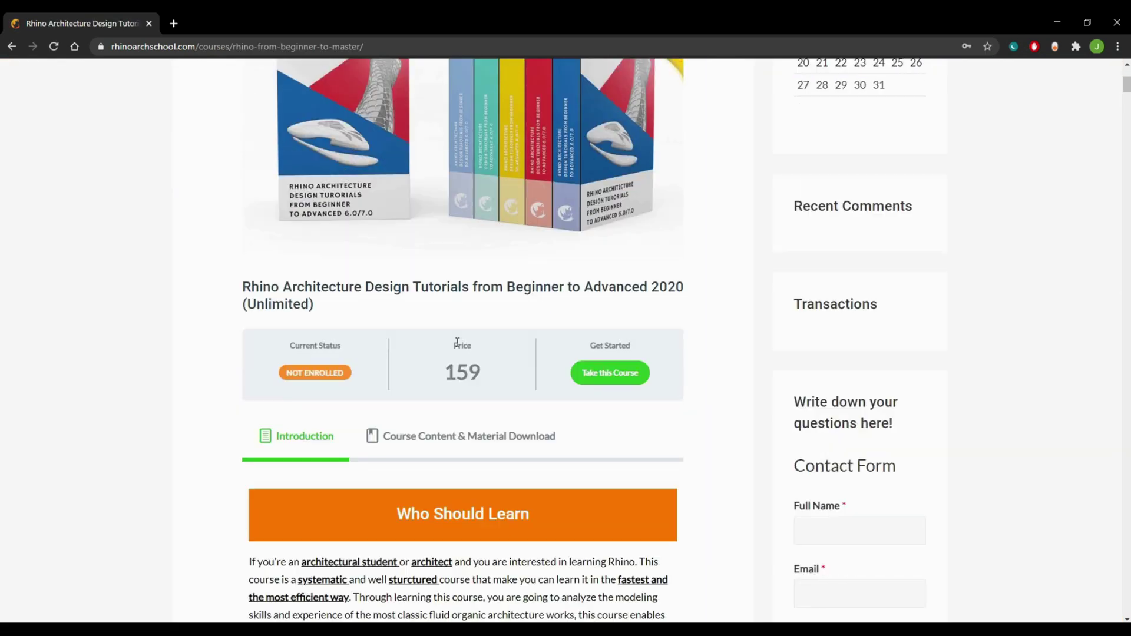
{"action": "scroll", "coordinate": [456, 341], "scroll_direction": "down", "scroll_amount": 2}
{"action": "left_click", "coordinate": [477, 306]}
{"action": "scroll", "coordinate": [555, 358], "scroll_direction": "down", "scroll_amount": 17}
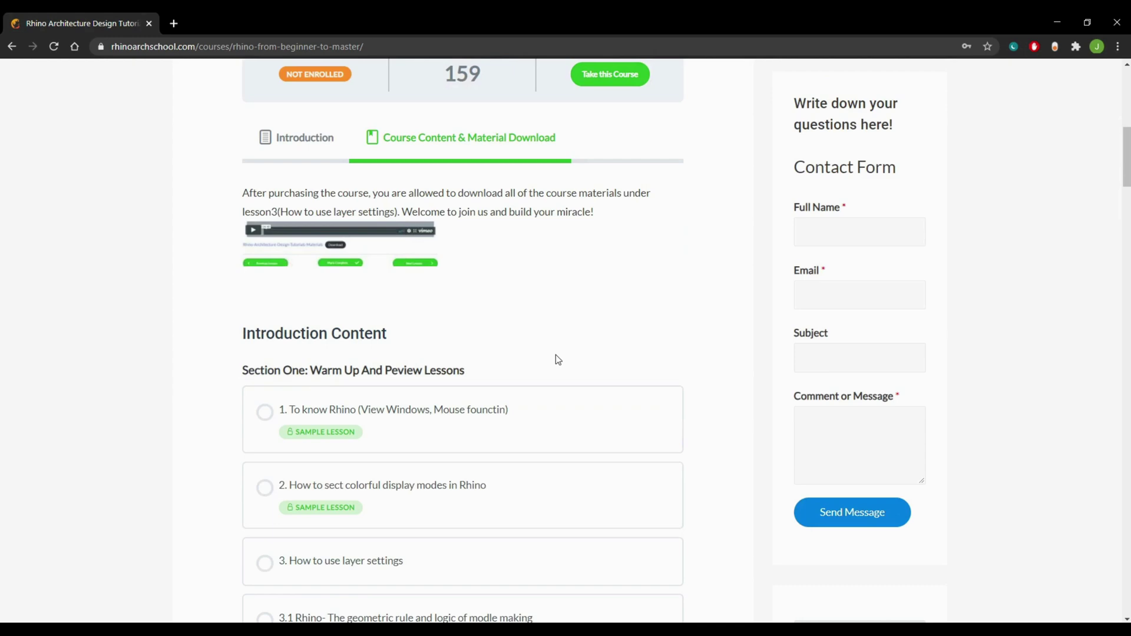
{"action": "scroll", "coordinate": [447, 323], "scroll_direction": "up", "scroll_amount": 11}
{"action": "scroll", "coordinate": [383, 295], "scroll_direction": "up", "scroll_amount": 4}
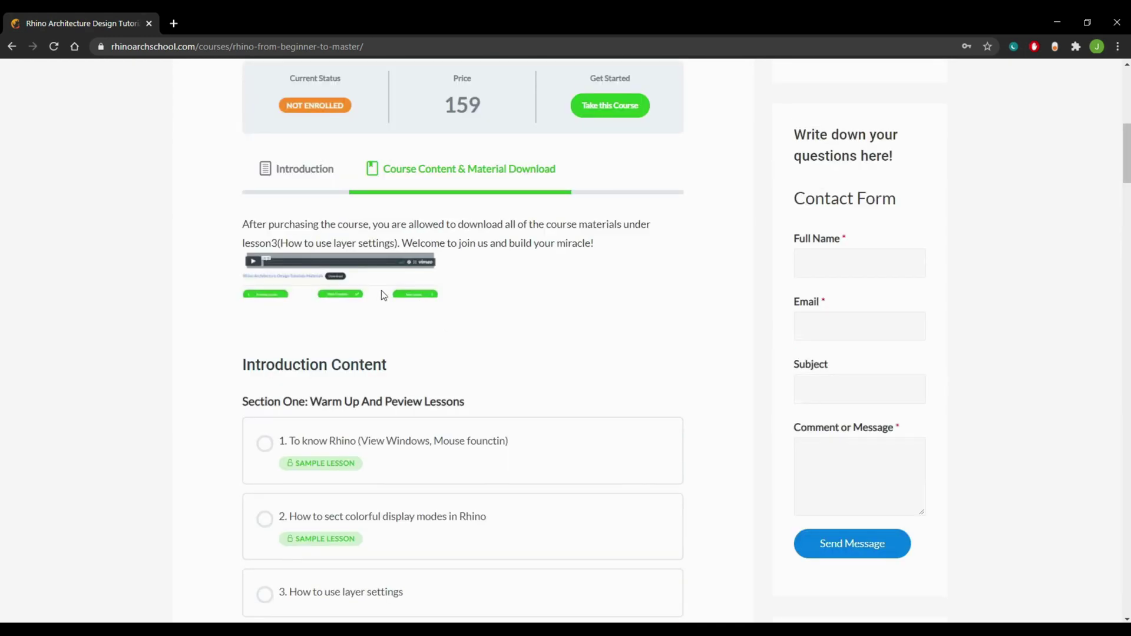
Read through the course introduction, from the display modes through the Section 4 famous and classic case studies
{"action": "left_click", "coordinate": [321, 185]}
{"action": "scroll", "coordinate": [509, 387], "scroll_direction": "down", "scroll_amount": 20}
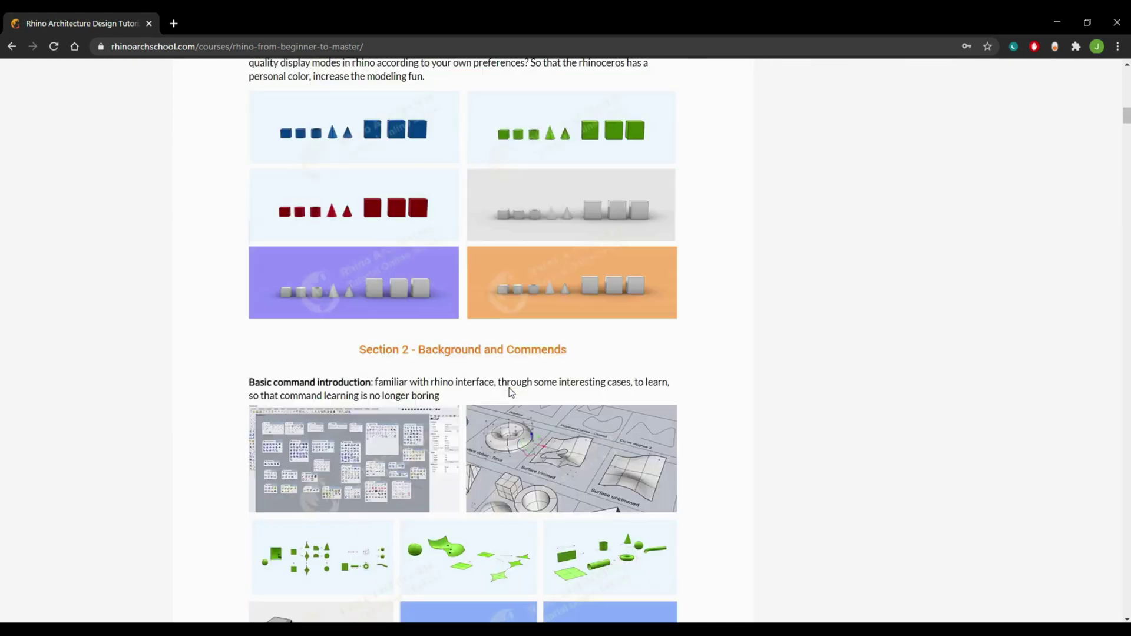
{"action": "scroll", "coordinate": [508, 388], "scroll_direction": "down", "scroll_amount": 20}
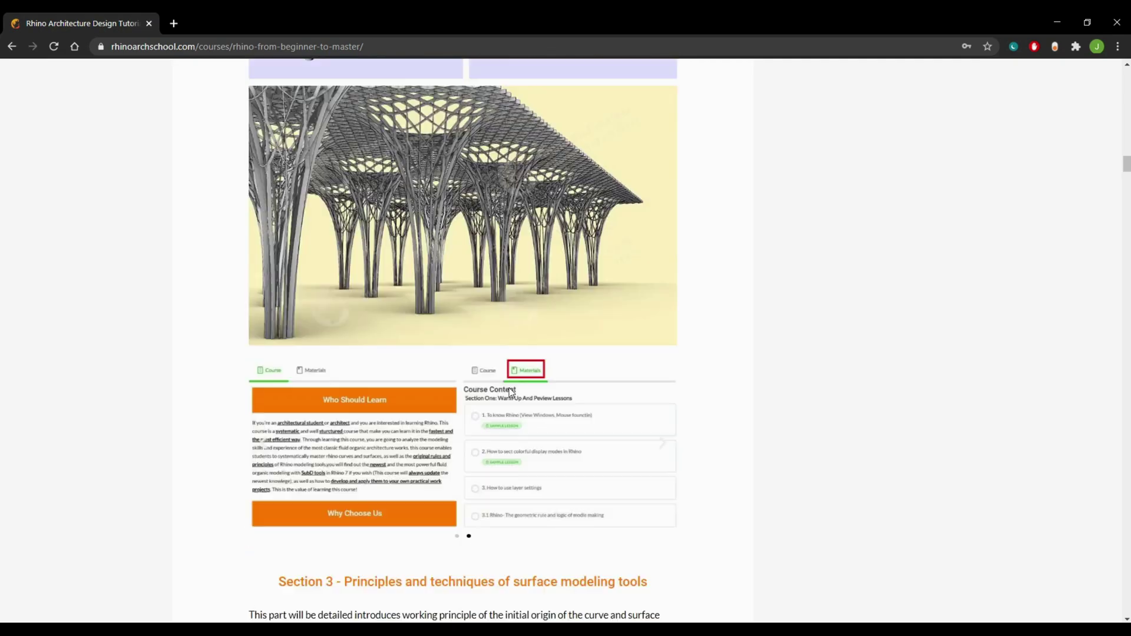
{"action": "scroll", "coordinate": [509, 391], "scroll_direction": "down", "scroll_amount": 20}
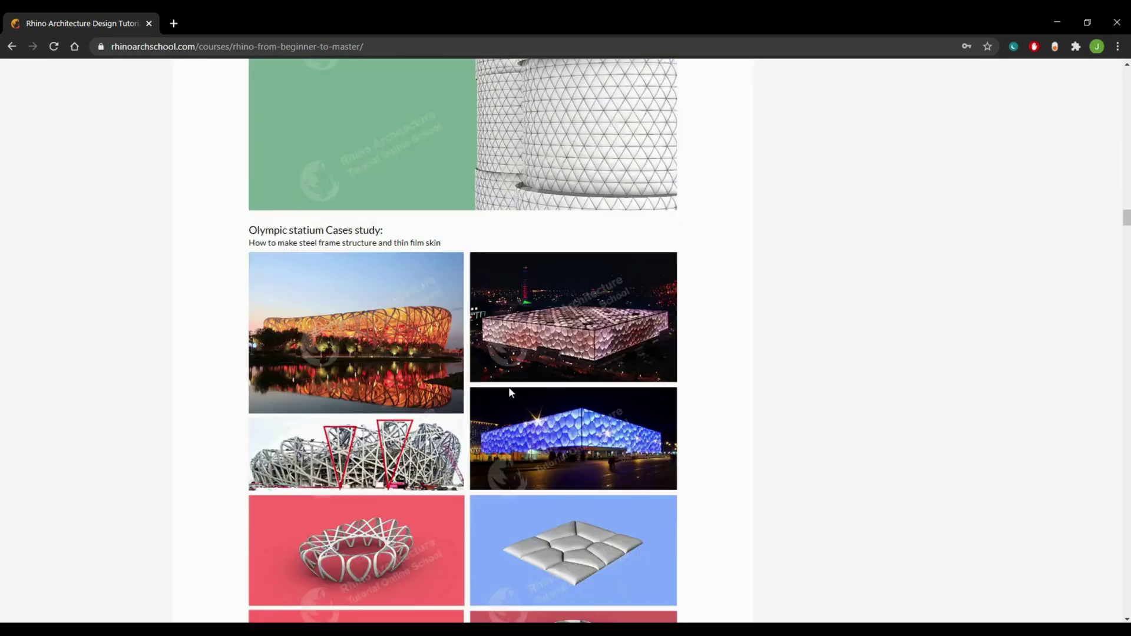
{"action": "scroll", "coordinate": [509, 392], "scroll_direction": "down", "scroll_amount": 20}
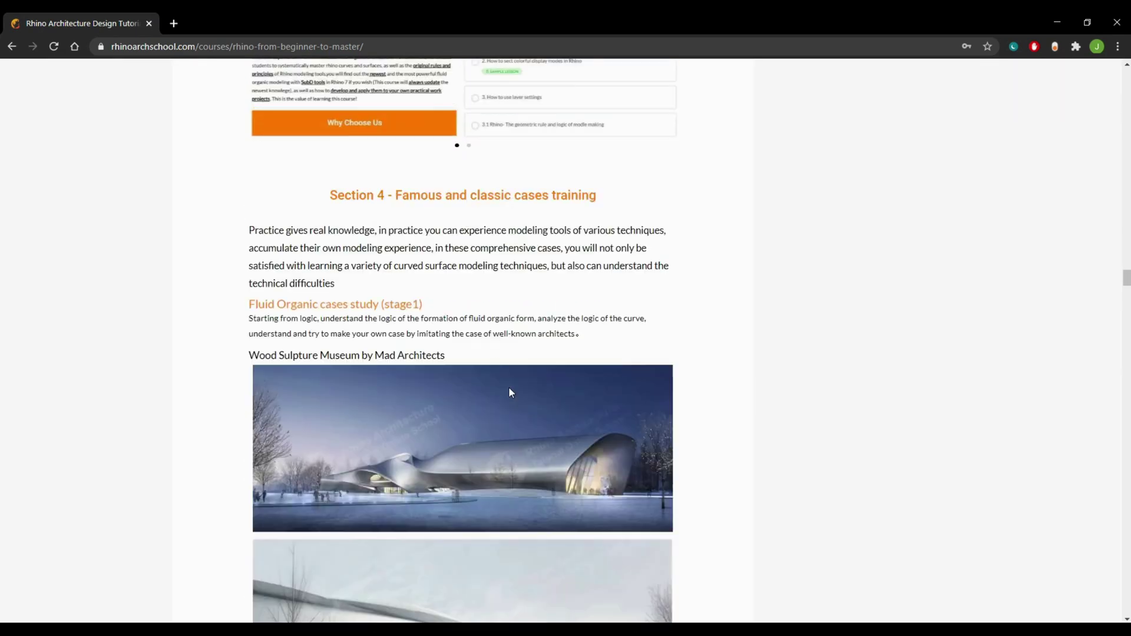
{"action": "scroll", "coordinate": [509, 393], "scroll_direction": "down", "scroll_amount": 20}
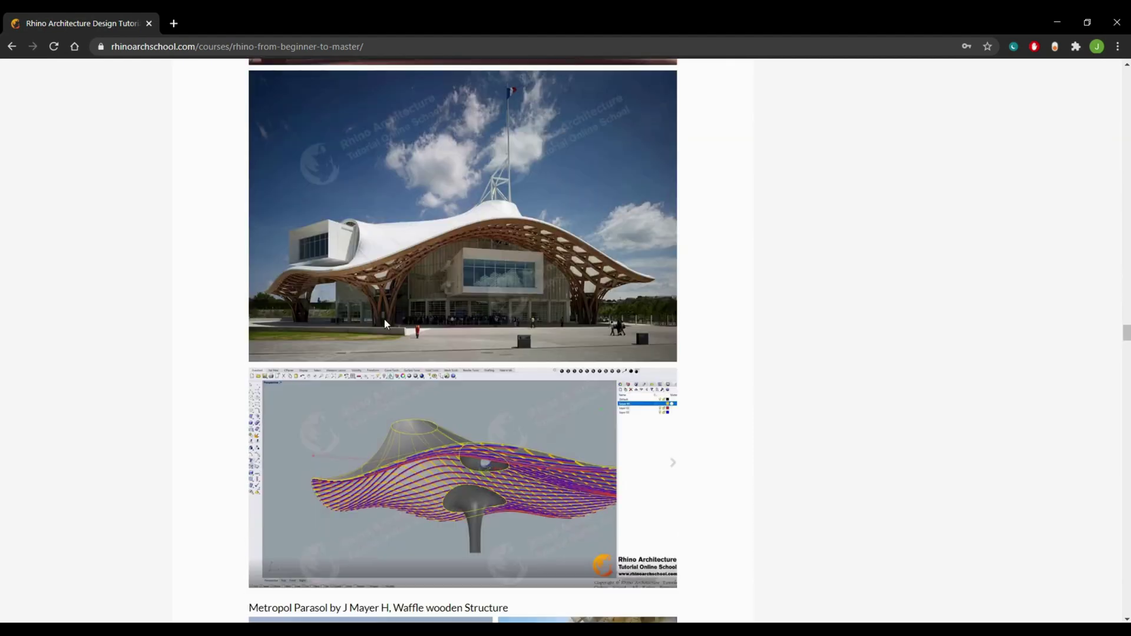
Return to the site's home page, highlight the RhinoArchSchool Blog offer and review the other recommended courses
{"action": "left_click", "coordinate": [11, 51]}
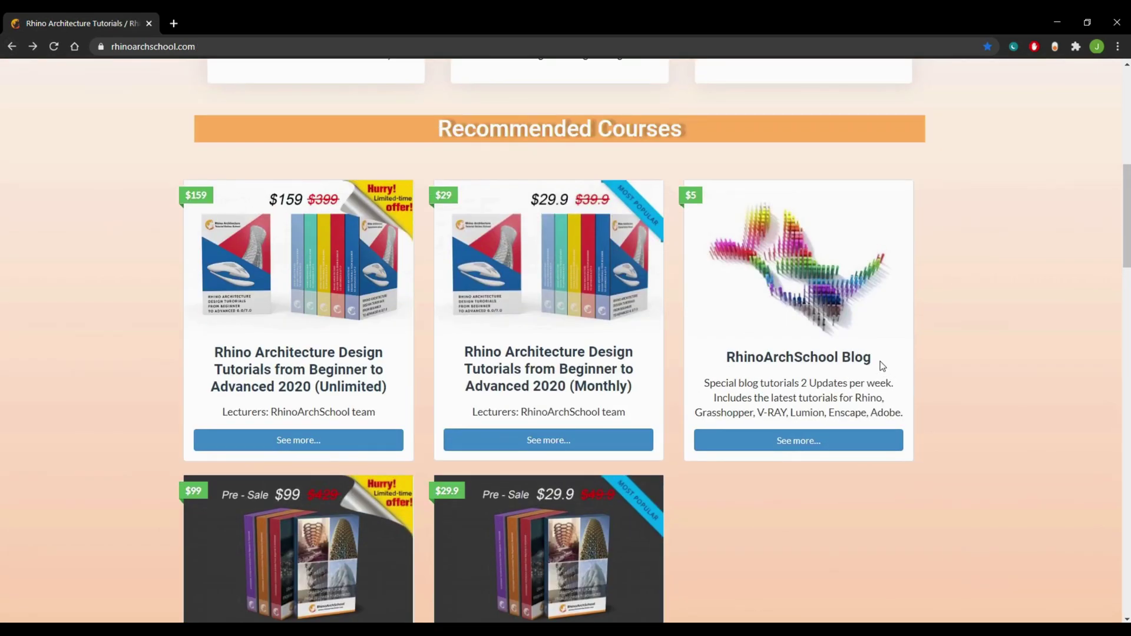
{"action": "left_click_drag", "start_coordinate": [881, 366], "coordinate": [722, 363]}
{"action": "left_click", "coordinate": [756, 400]}
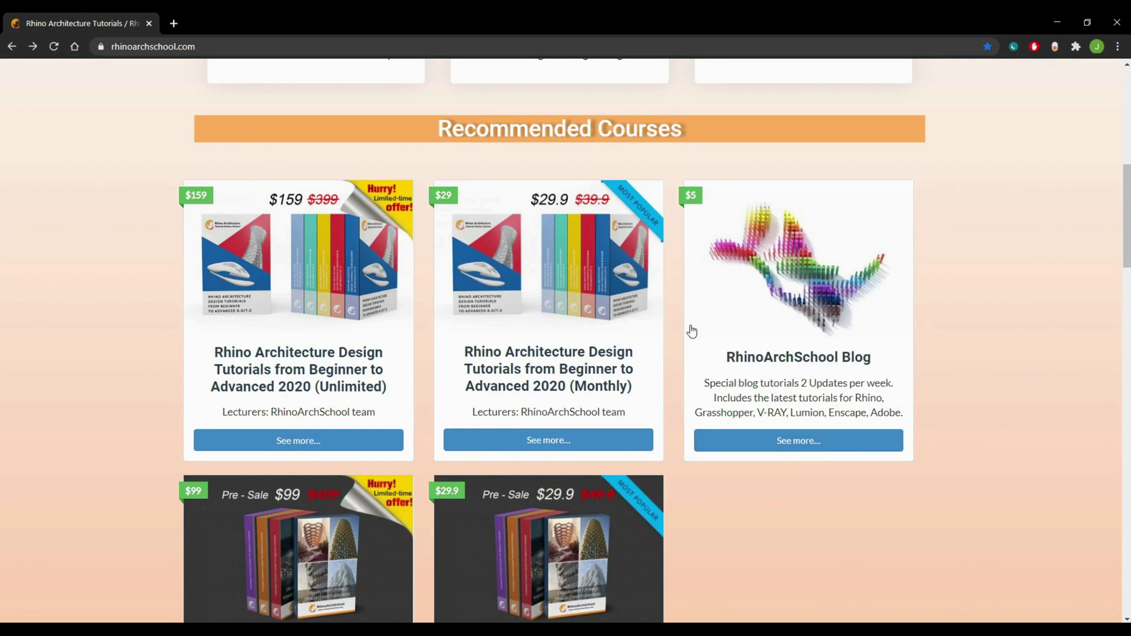
{"action": "scroll", "coordinate": [691, 329], "scroll_direction": "down", "scroll_amount": 3}
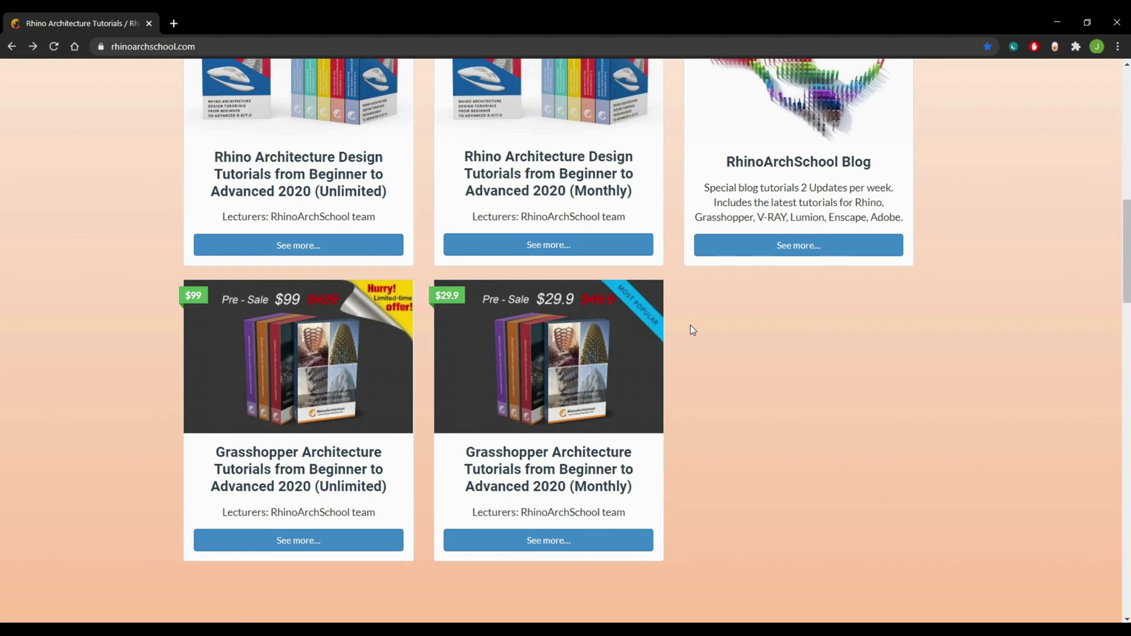
{"action": "scroll", "coordinate": [691, 328], "scroll_direction": "up", "scroll_amount": 10}
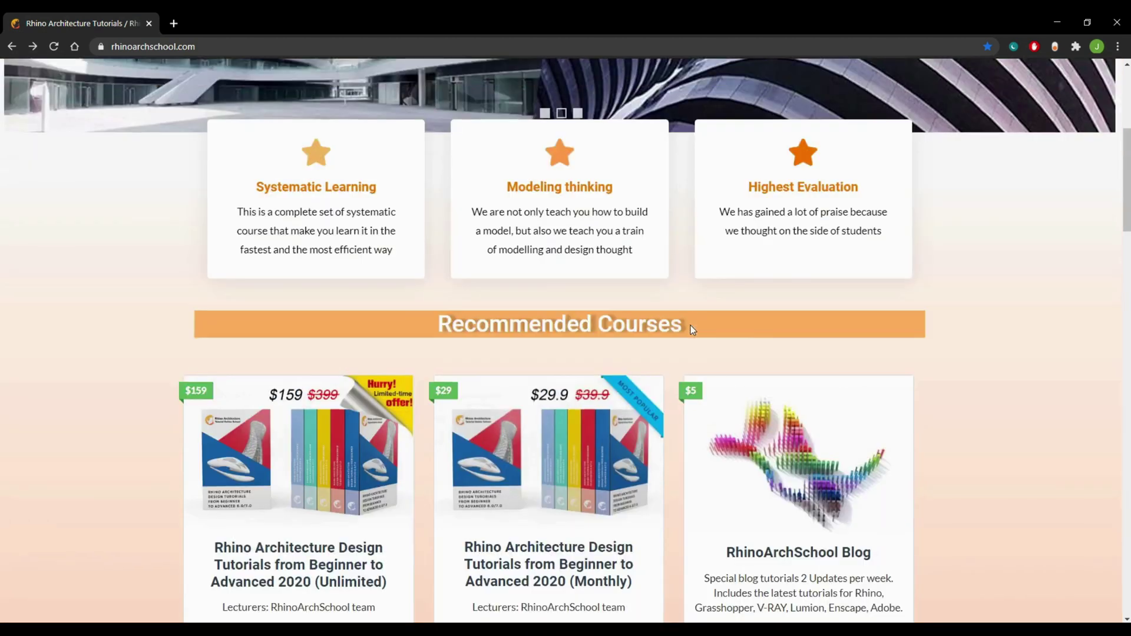
{"action": "scroll", "coordinate": [692, 328], "scroll_direction": "up", "scroll_amount": 3}
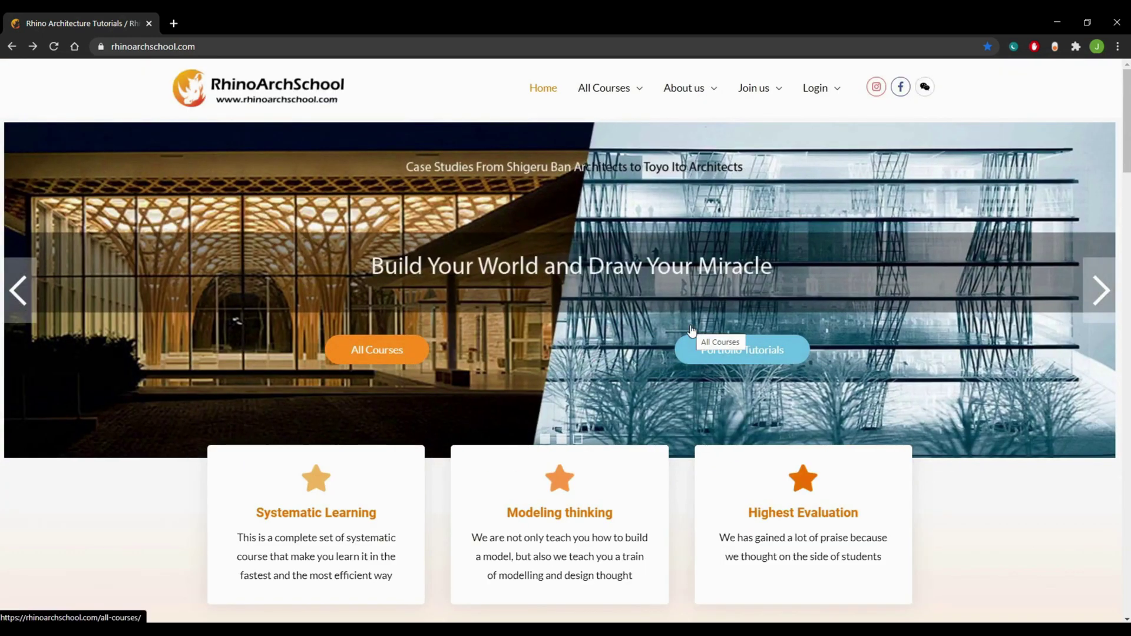